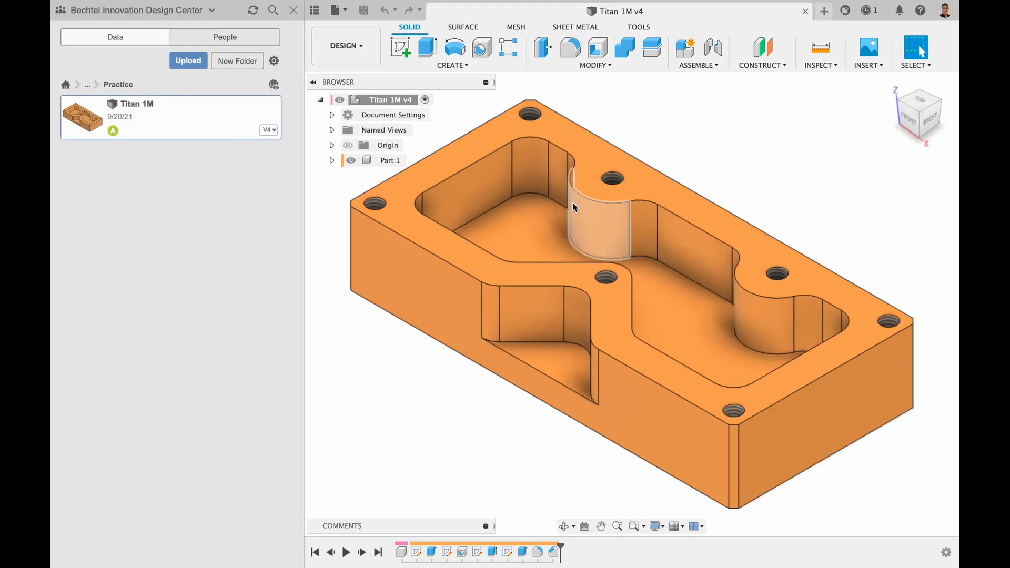
mouse_move(910, 108)
left_mouse_down()
mouse_move(895, 103)
mouse_move(932, 83)
mouse_move(936, 65)
mouse_move(918, 89)
mouse_move(938, 113)
mouse_move(921, 115)
left_mouse_up()
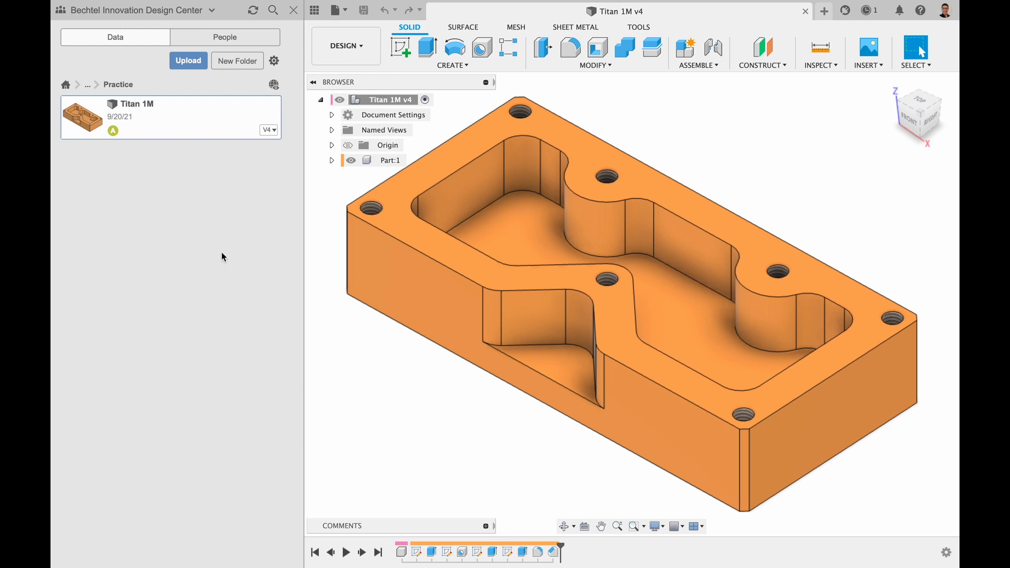
Browse the project data to the Flat folder under Workholdings and Stocks > Parametric Models > Stock Prep.
left_click(66, 86)
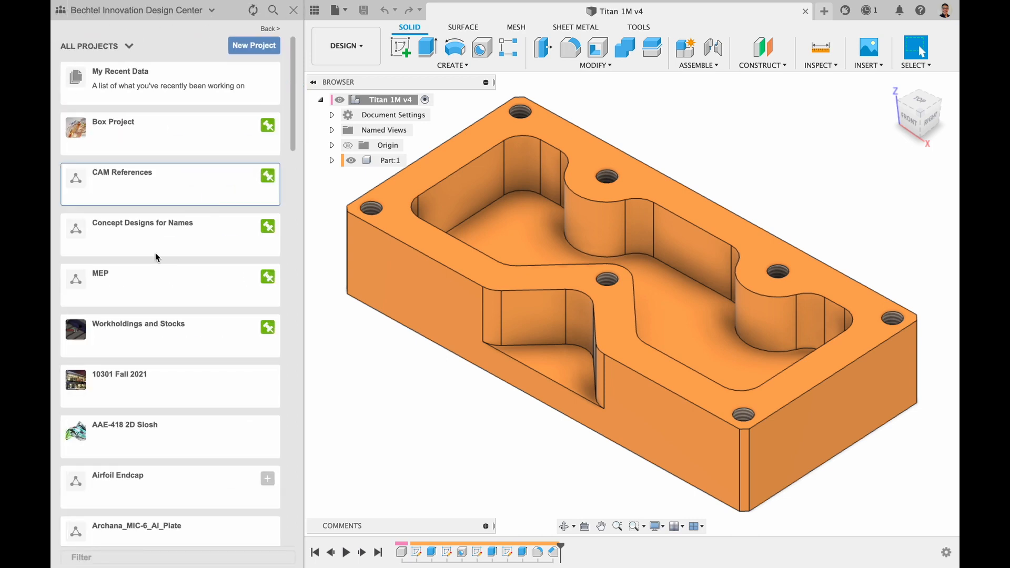
scroll(156, 255, "down", 3)
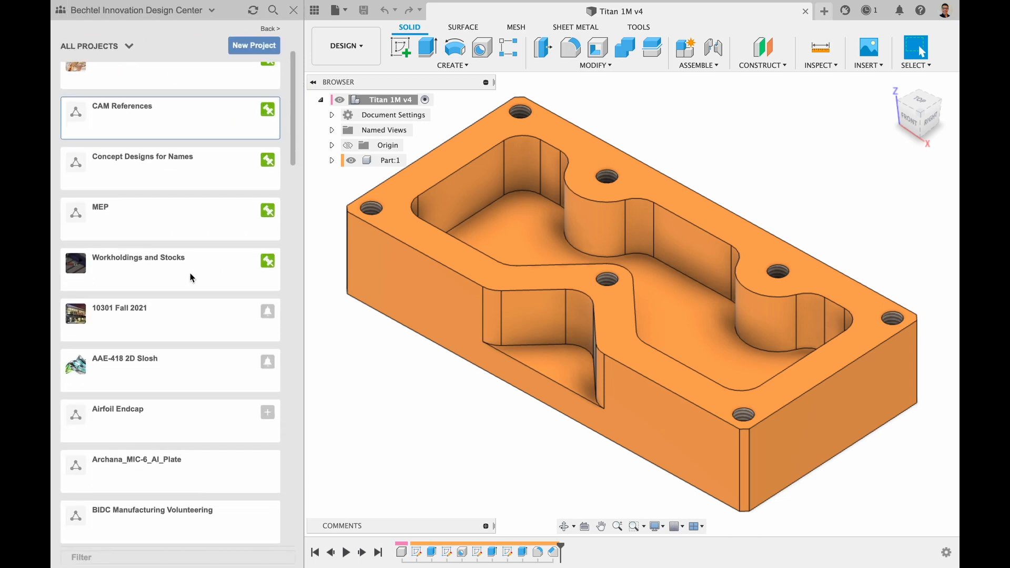
left_click(156, 266)
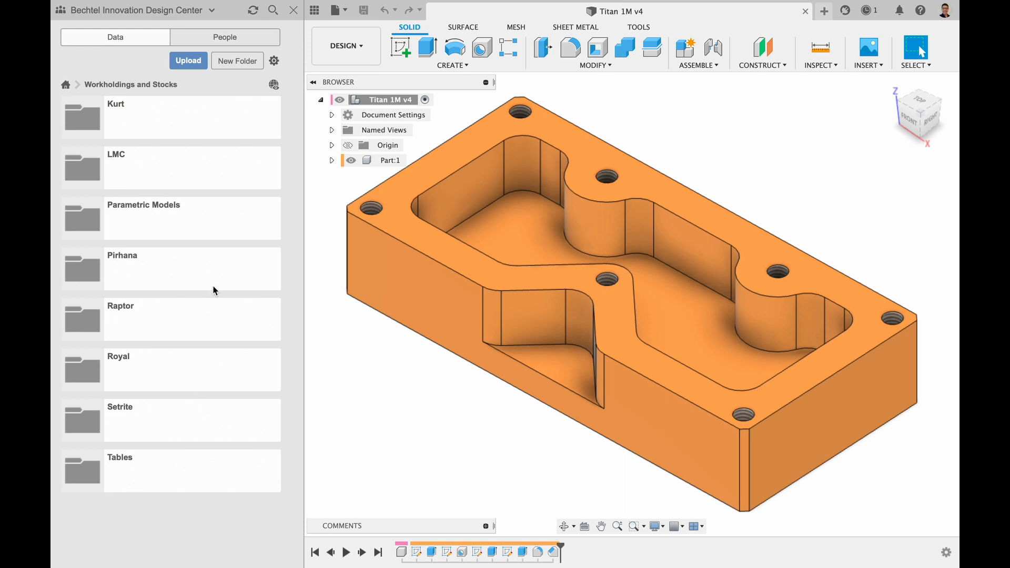
left_click(184, 211)
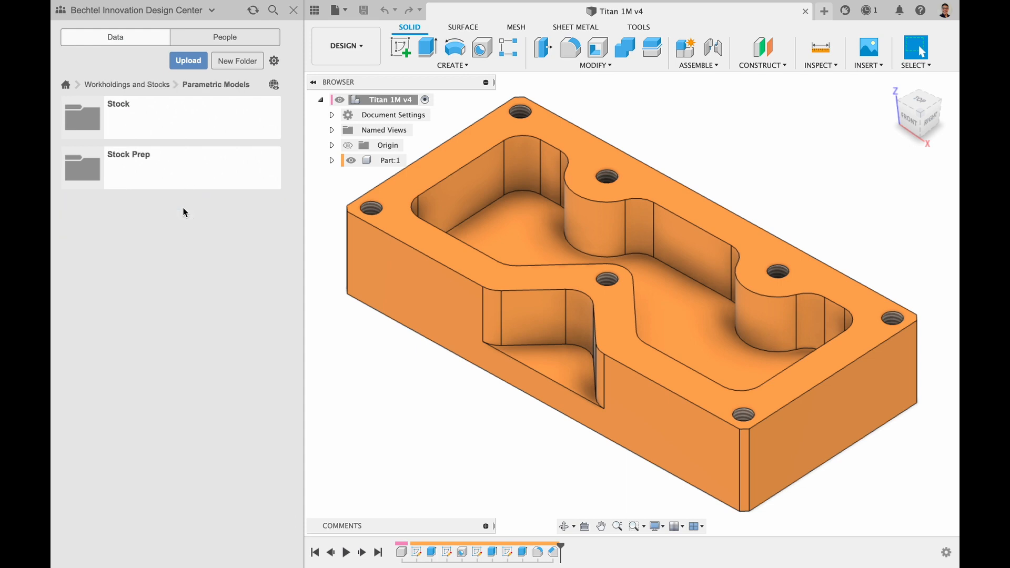
left_click(175, 167)
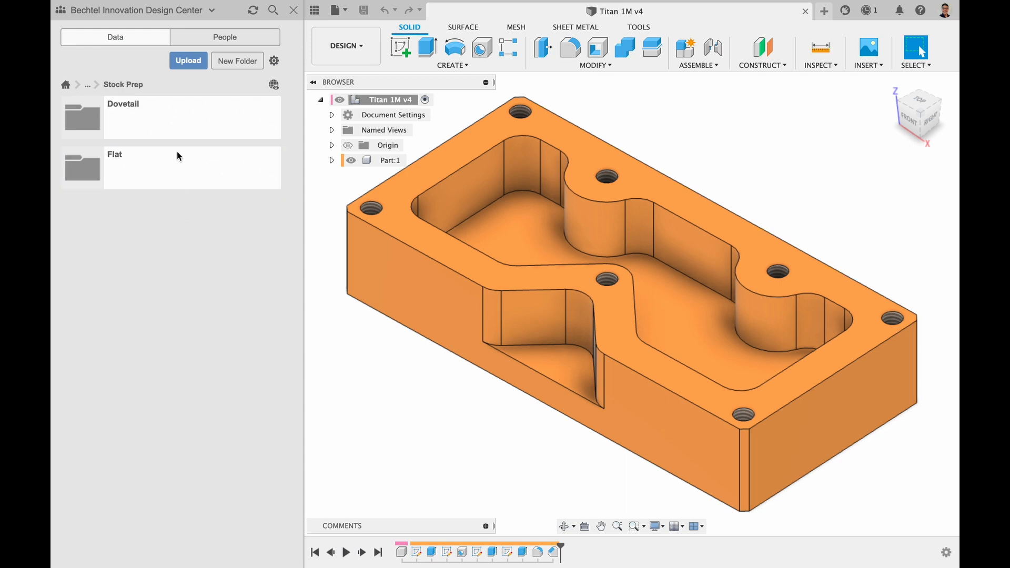
left_click(182, 159)
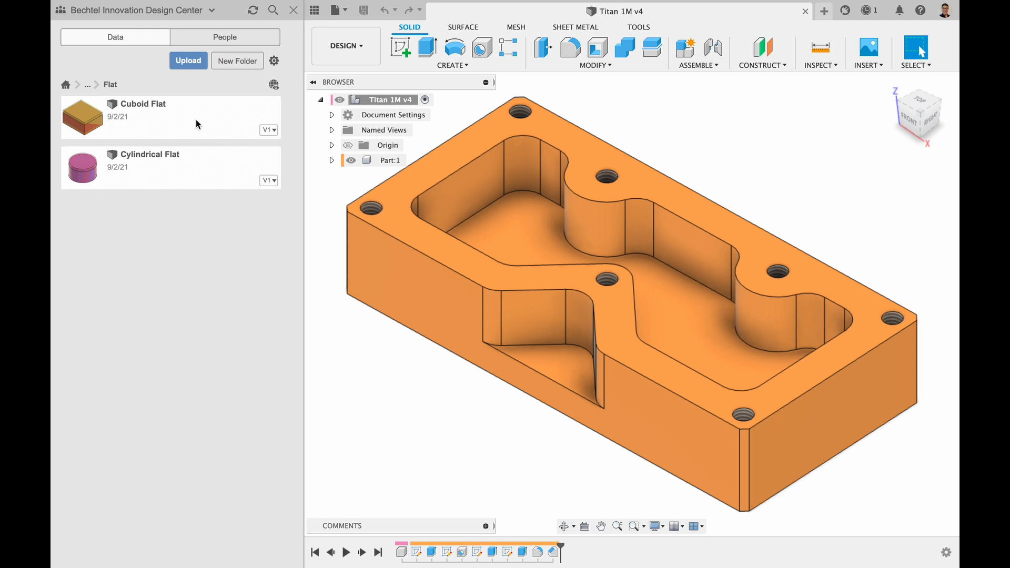
Copy the Cuboid Flat model into the personal folder's CAD Help > Practice folder within the CAM References project.
right_click(197, 125)
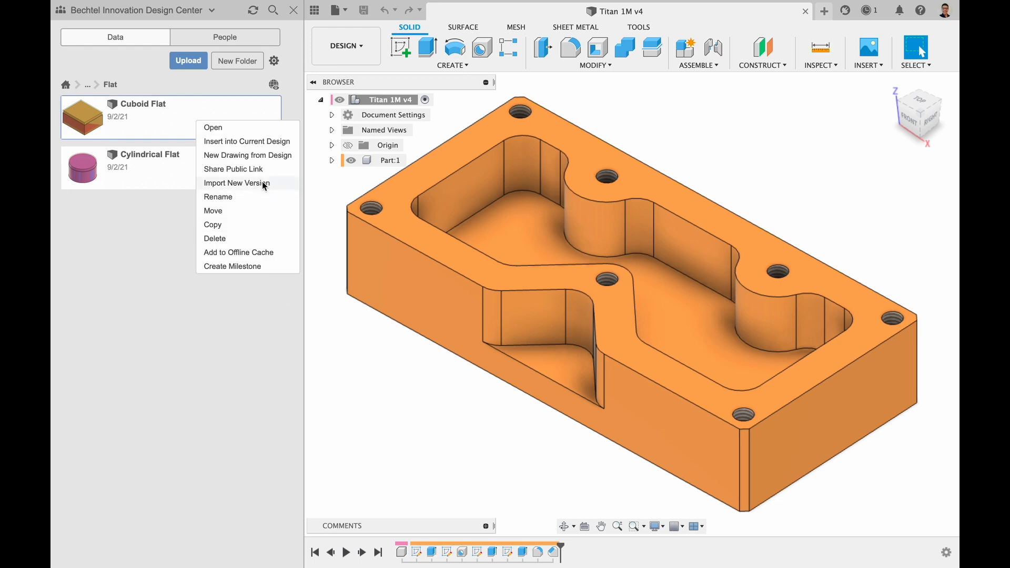
left_click(242, 224)
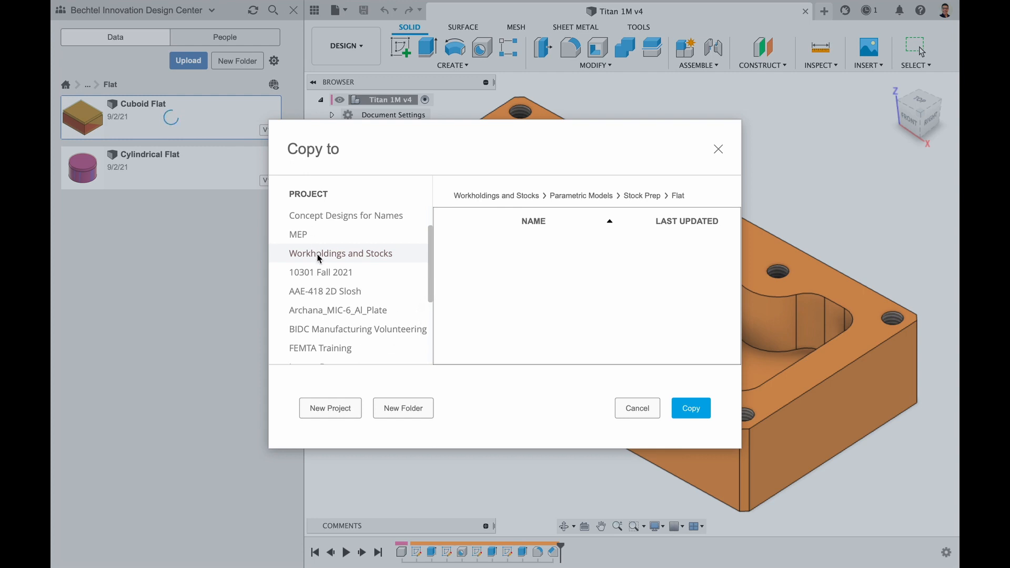
scroll(321, 255, "up", 2)
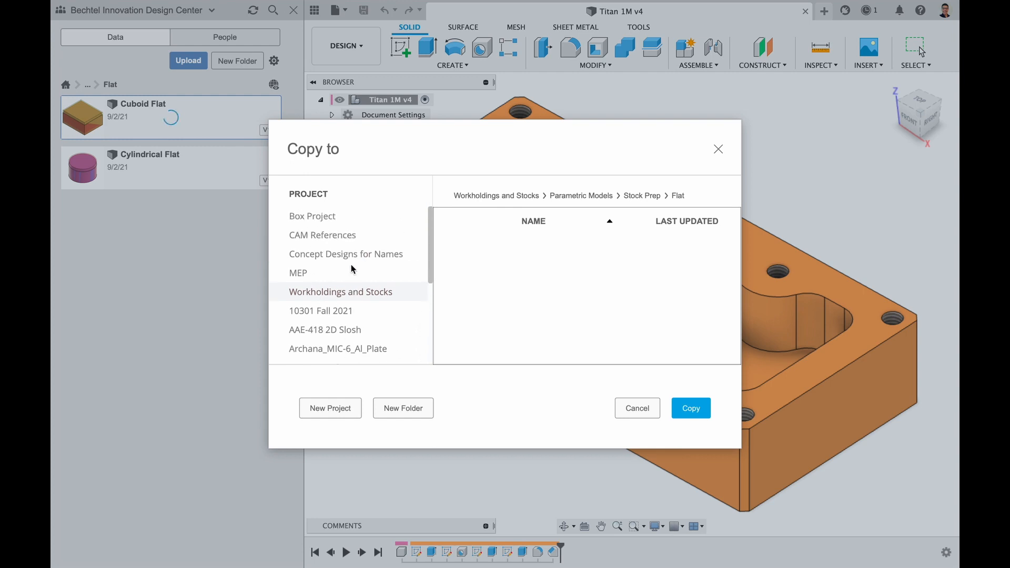
left_click(331, 237)
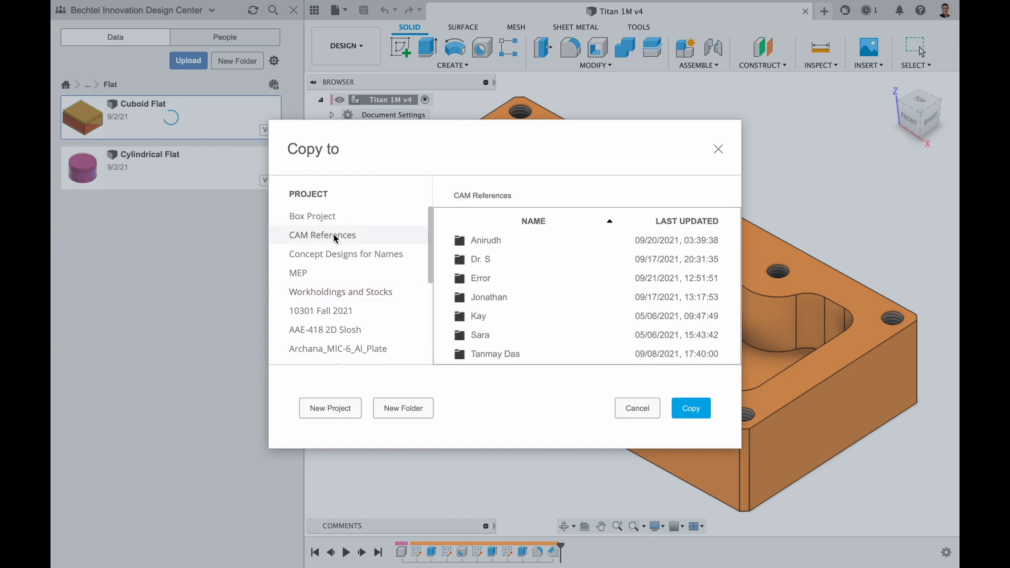
double_click(480, 244)
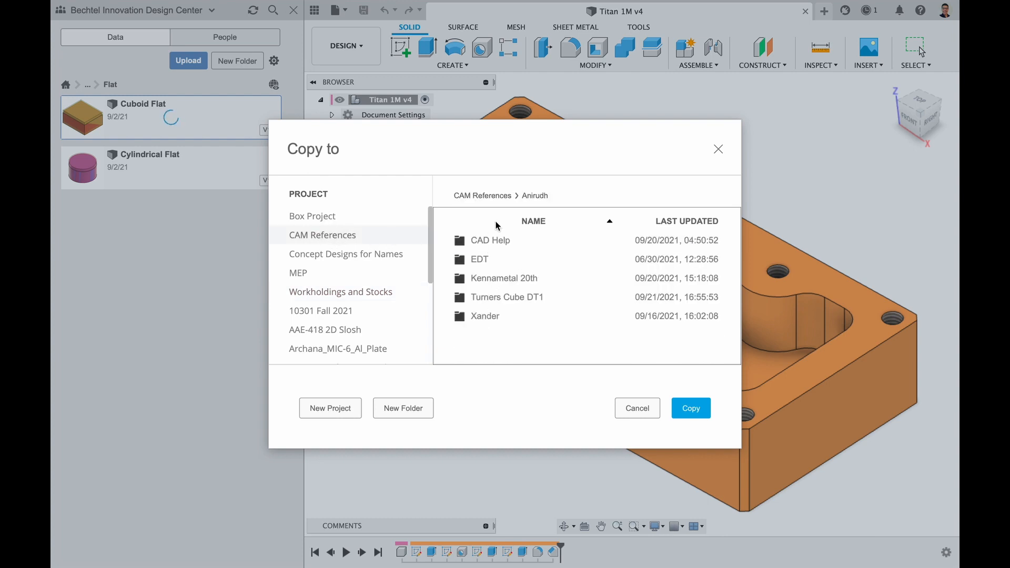
double_click(497, 240)
double_click(490, 259)
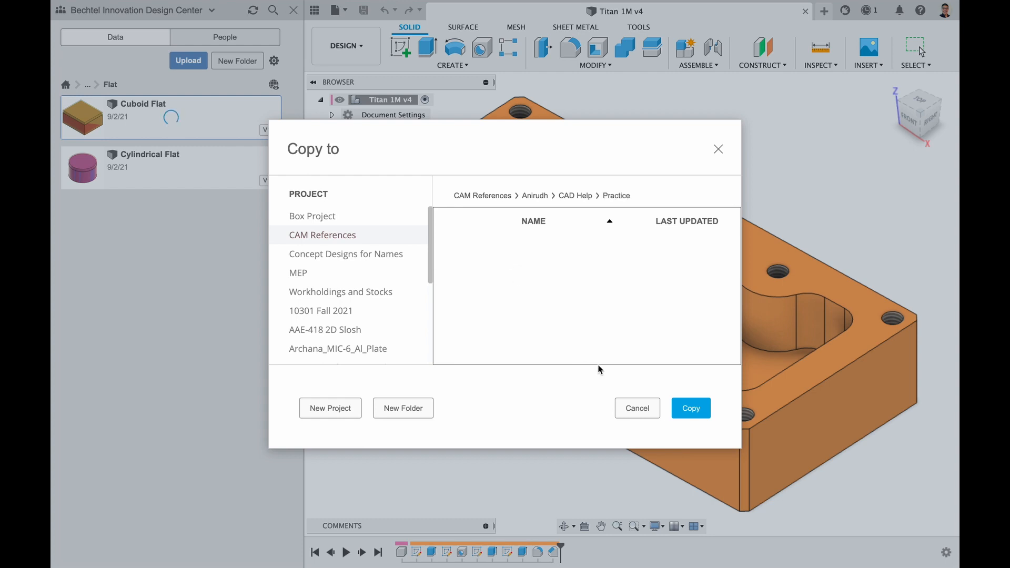
left_click(678, 407)
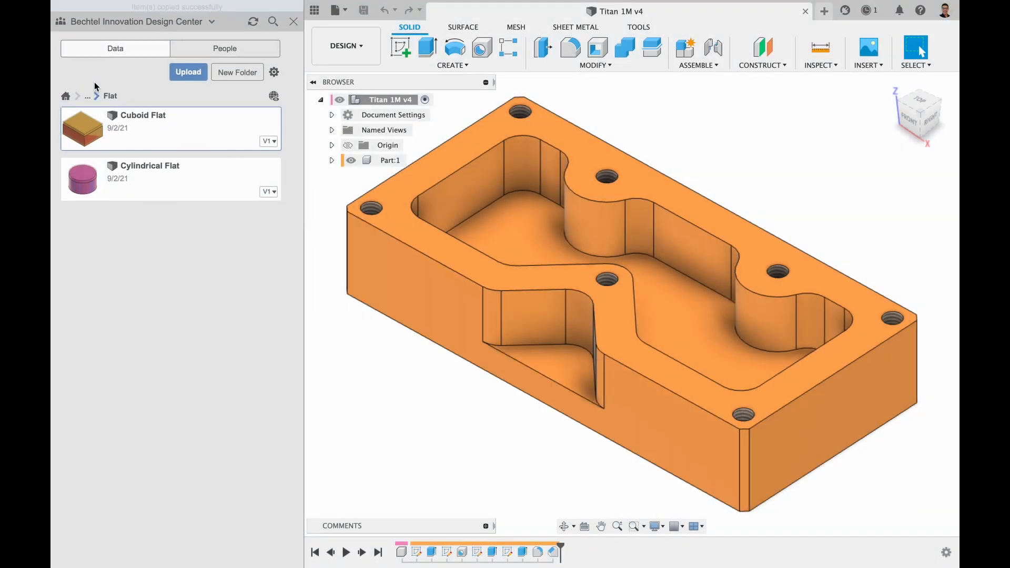
Go to the CAD Help > Practice folder in CAM References and open the copied Cuboid Flat design.
left_click(64, 94)
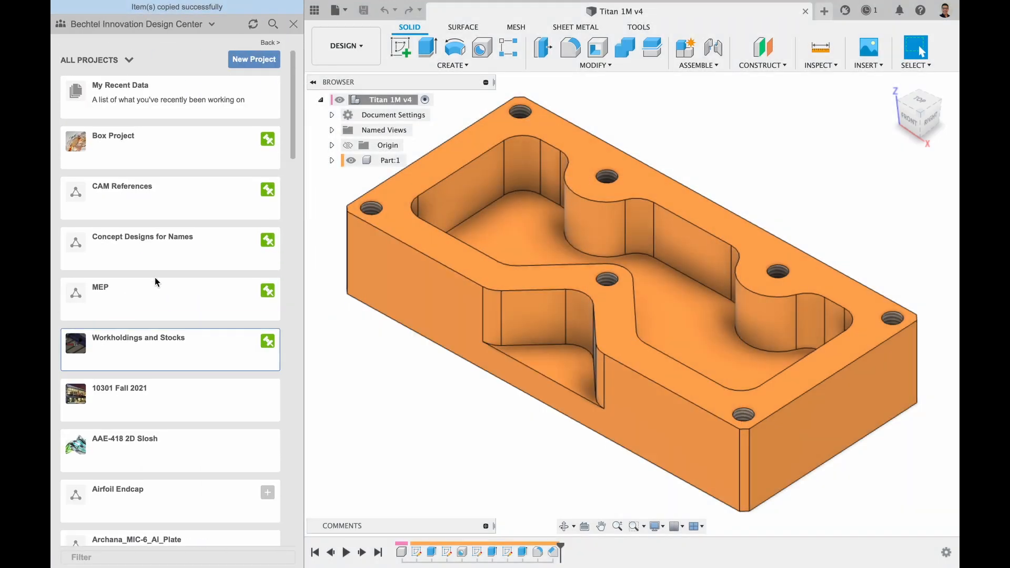
left_click(173, 199)
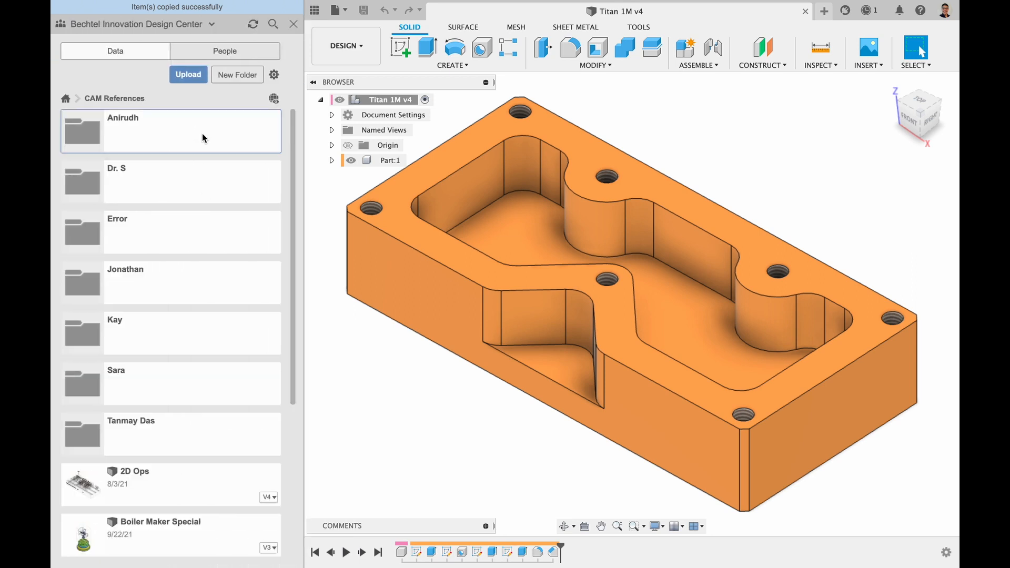
left_click(202, 132)
left_click(203, 130)
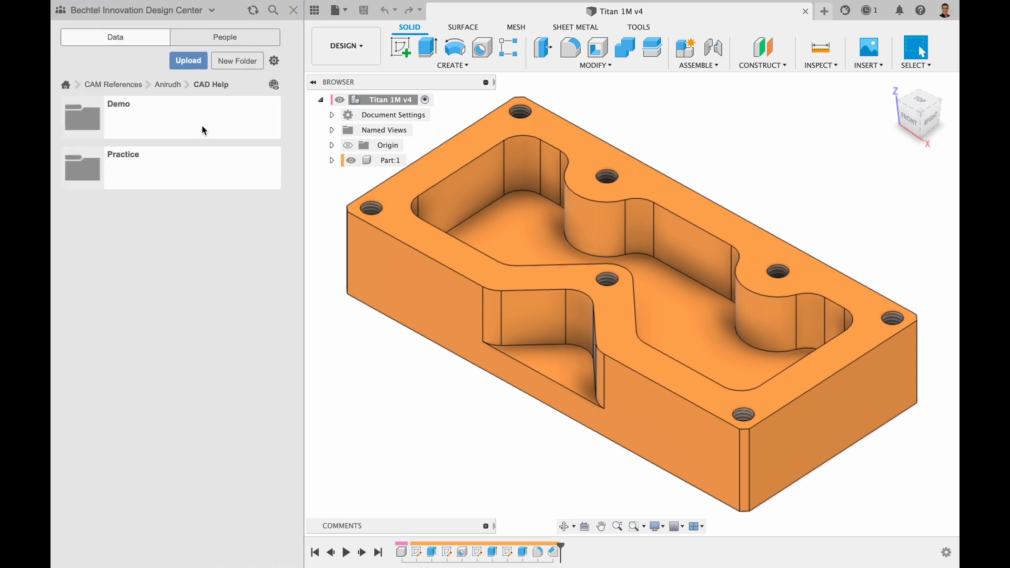
left_click(198, 162)
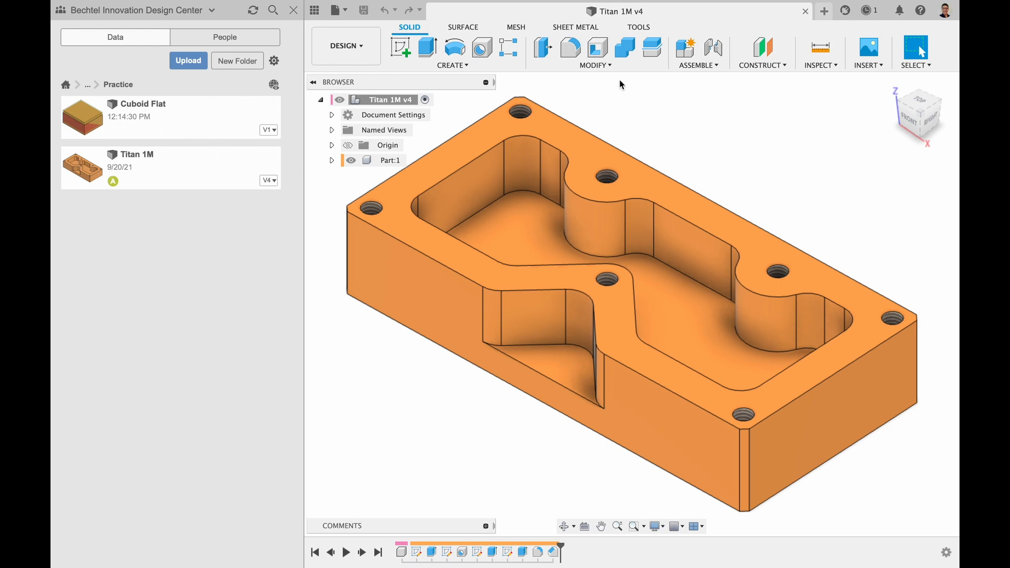
double_click(215, 120)
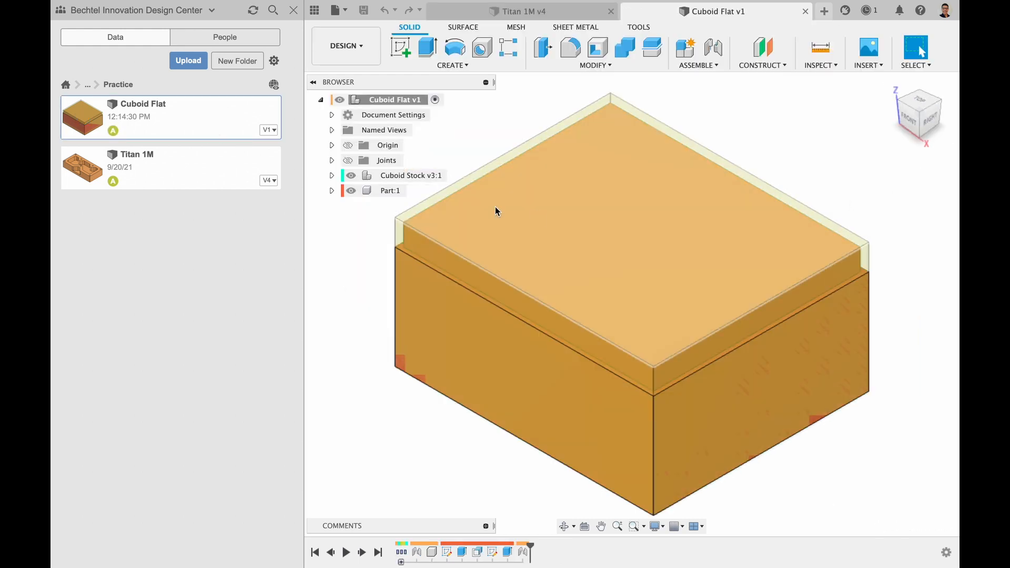
Examine the Cuboid Stock and Part components separately by toggling their visibility, and show both again.
left_click(351, 191)
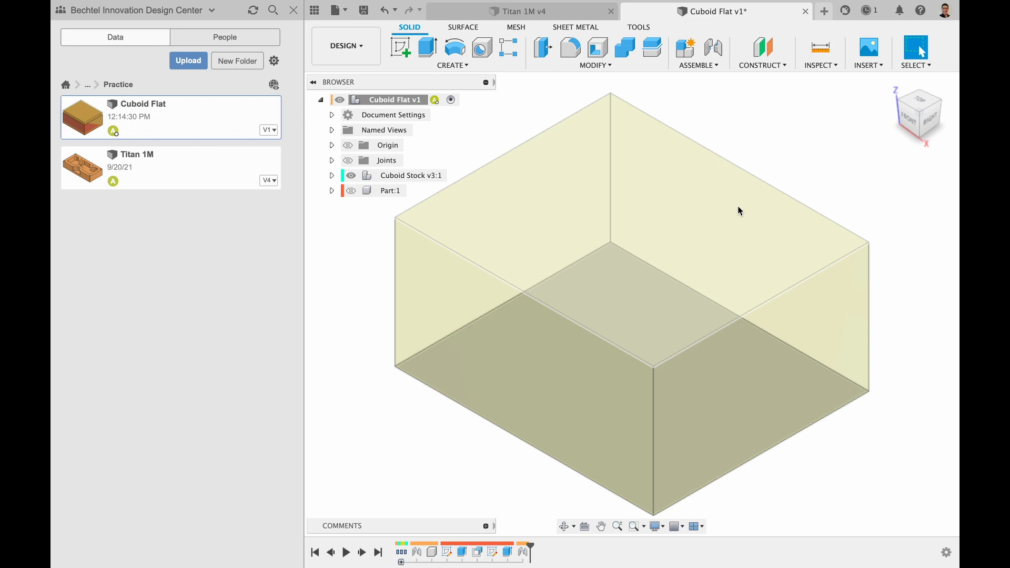
left_click(351, 175)
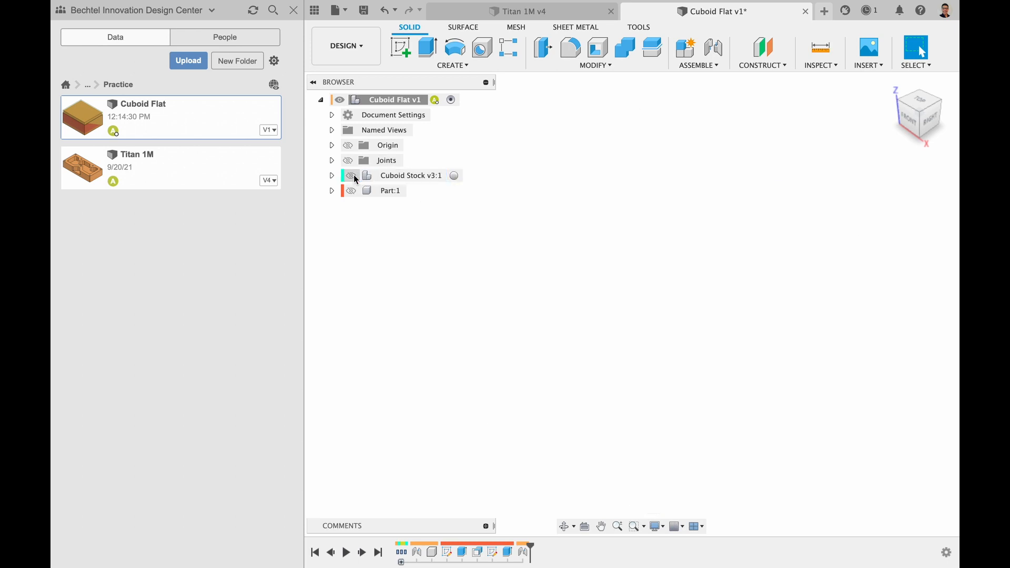
left_click(351, 191)
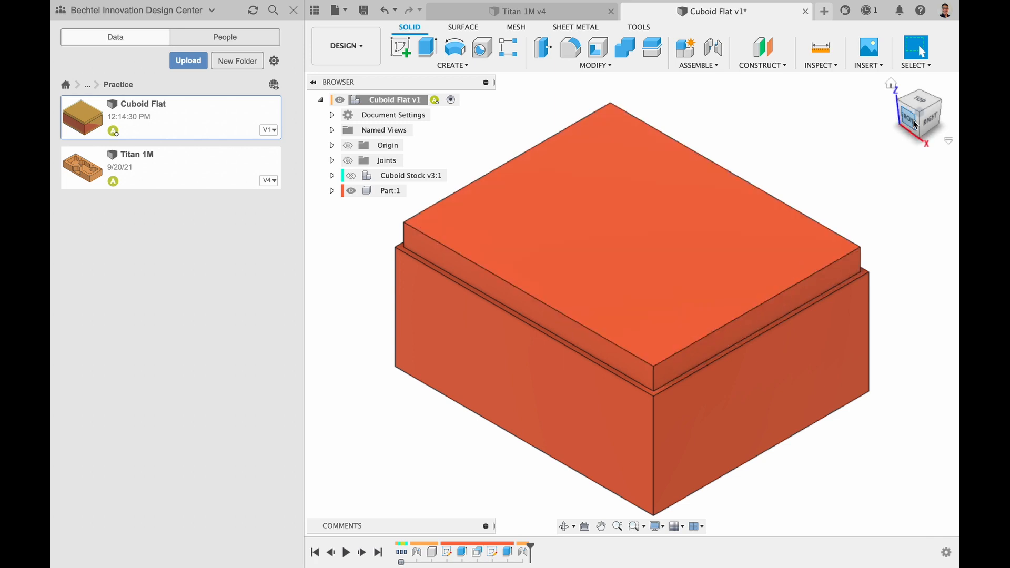
left_click(922, 126)
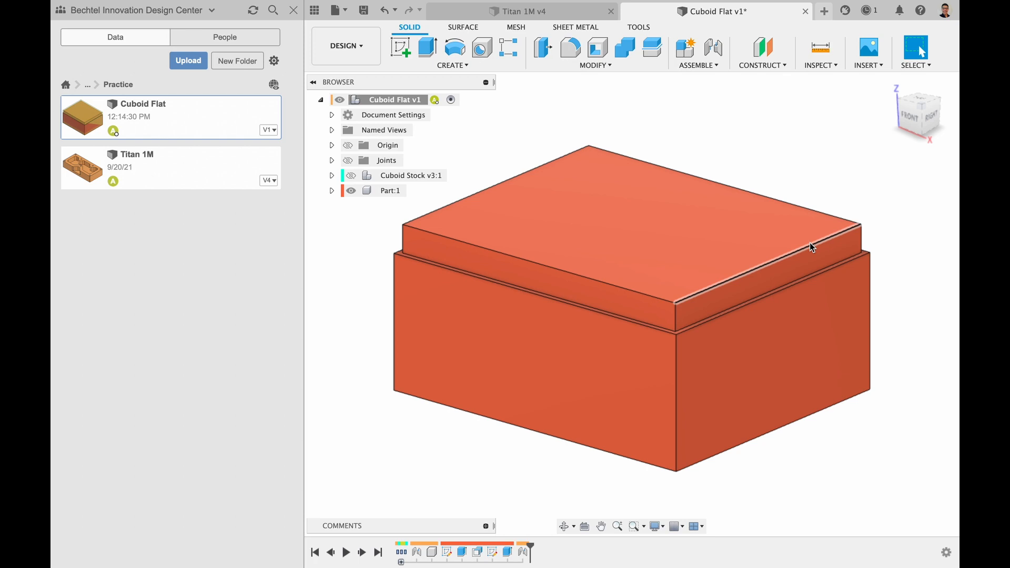
left_click(351, 176)
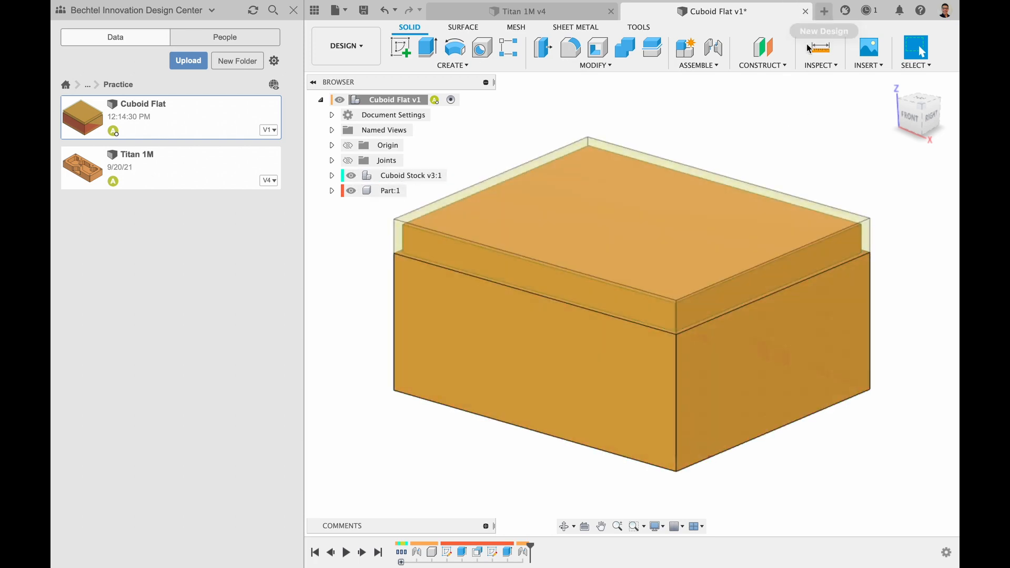
Create a new blank design and save the Cuboid Flat design as a new version.
left_click(824, 11)
left_click(645, 13)
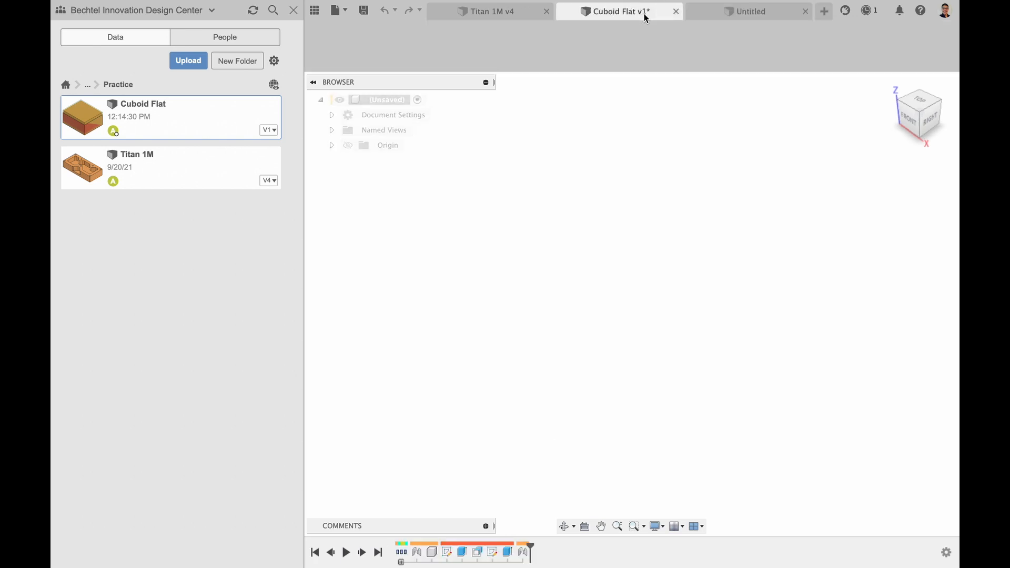
key("super+s")
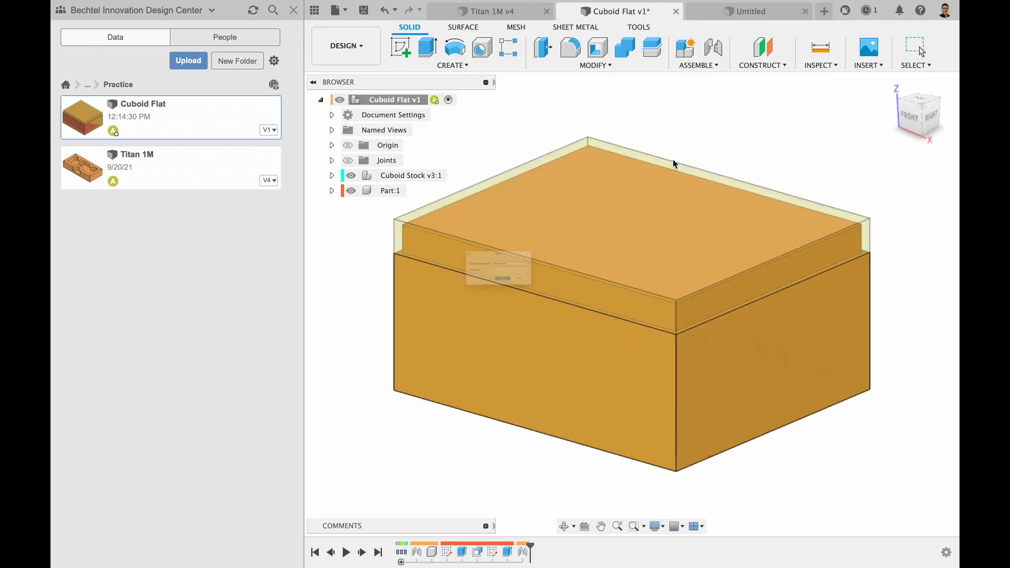
left_click(513, 306)
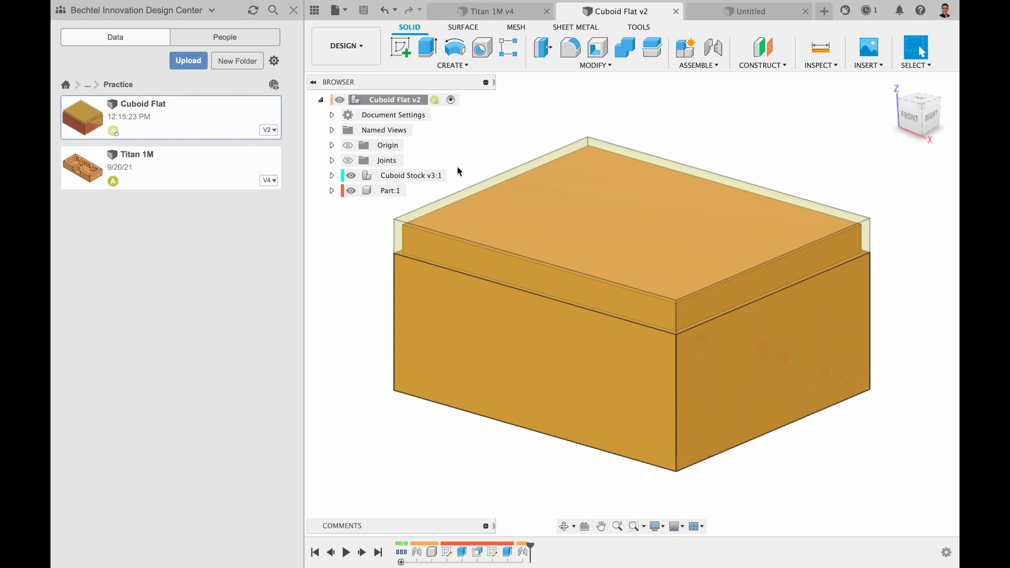
Save the blank untitled design as "Steps of Completion" in the Practice folder.
left_click(773, 10)
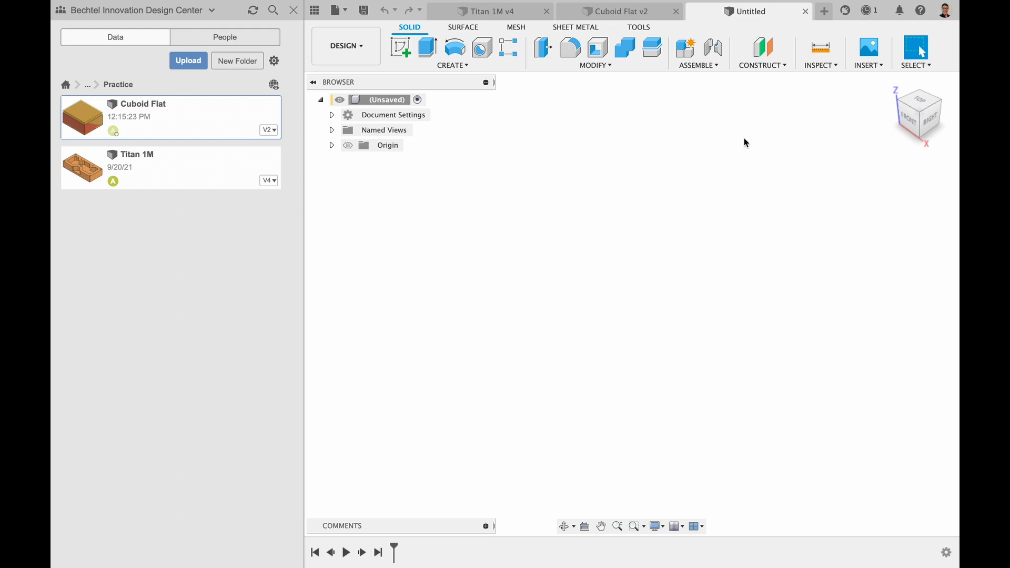
key("super+s")
type("Steps o")
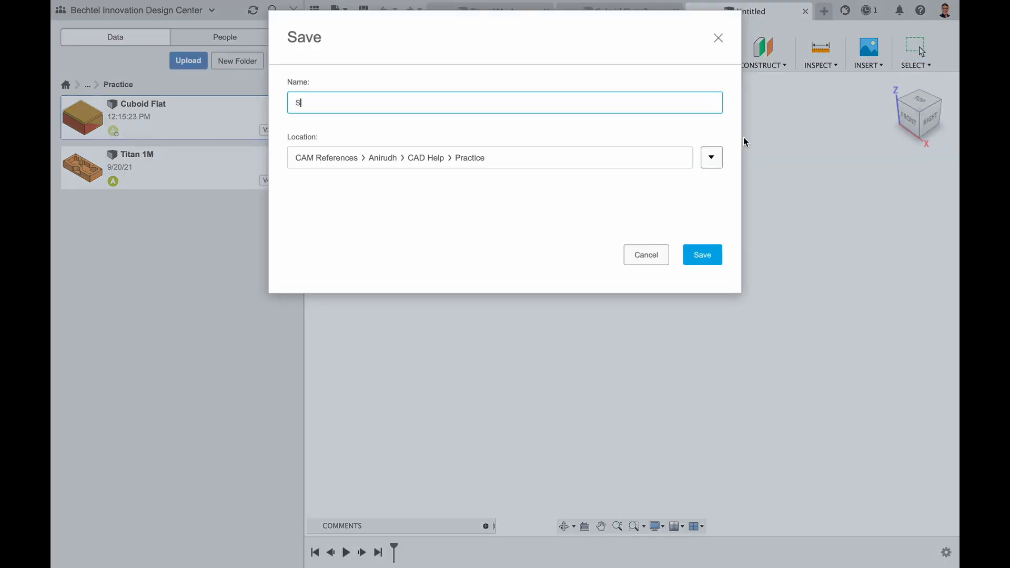
type("f Completion")
left_click(704, 256)
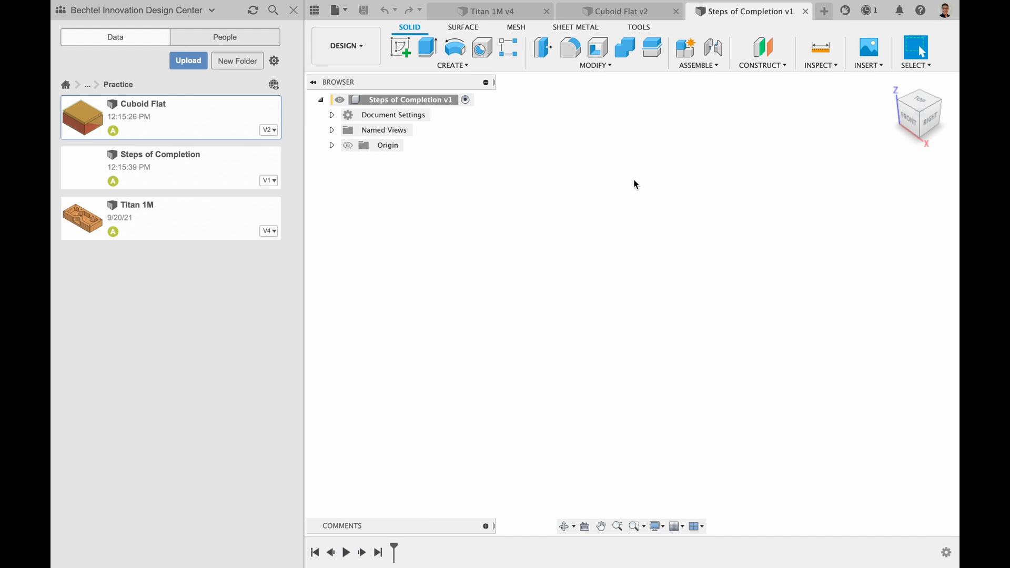
Play back the design timeline of Cuboid Flat to review how the model is built.
left_click(625, 13)
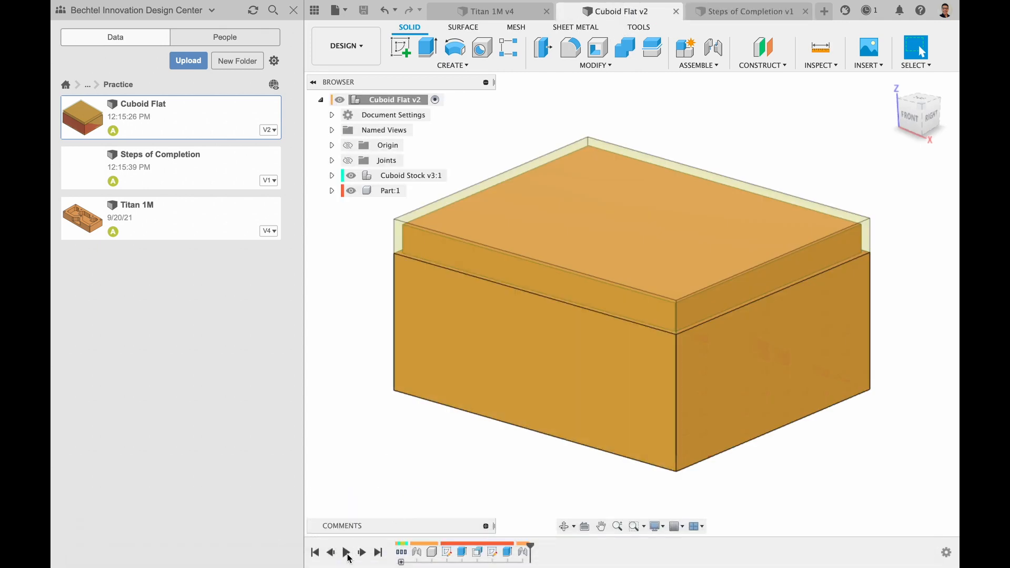
left_click(348, 554)
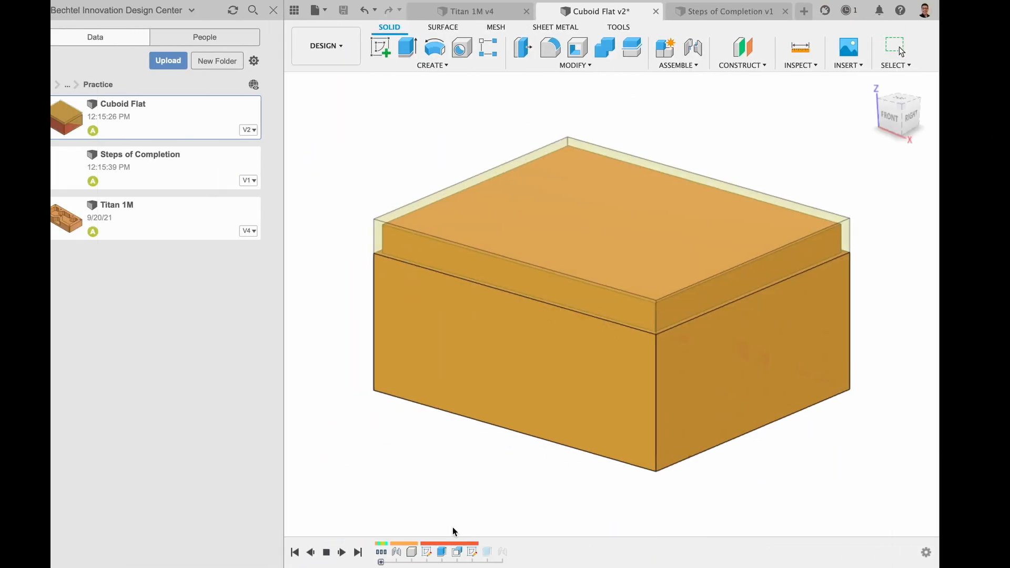
left_click(346, 552)
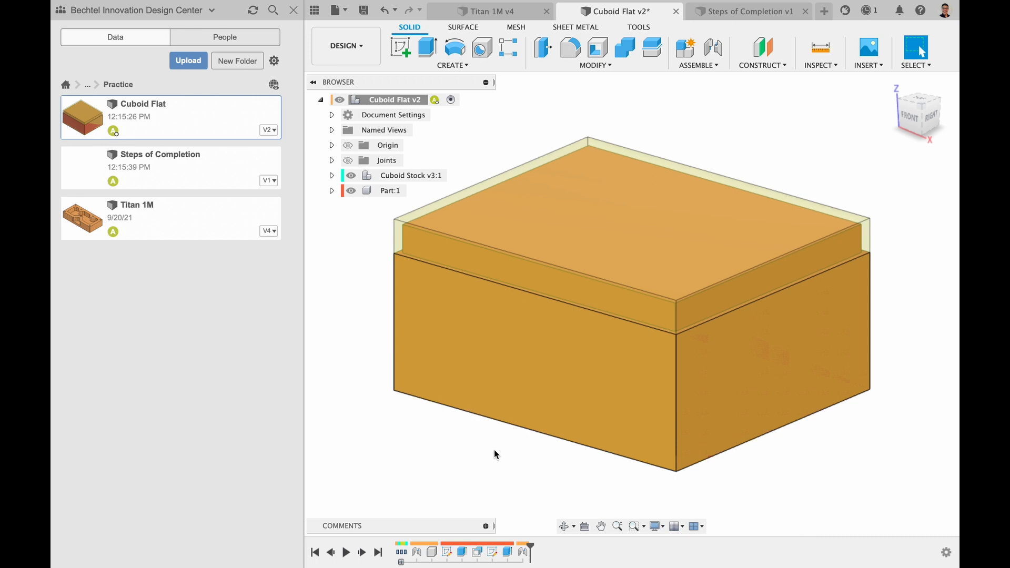
Save Cuboid Flat with the version description "User Saved" and switch to the Steps of Completion design.
key("super+s")
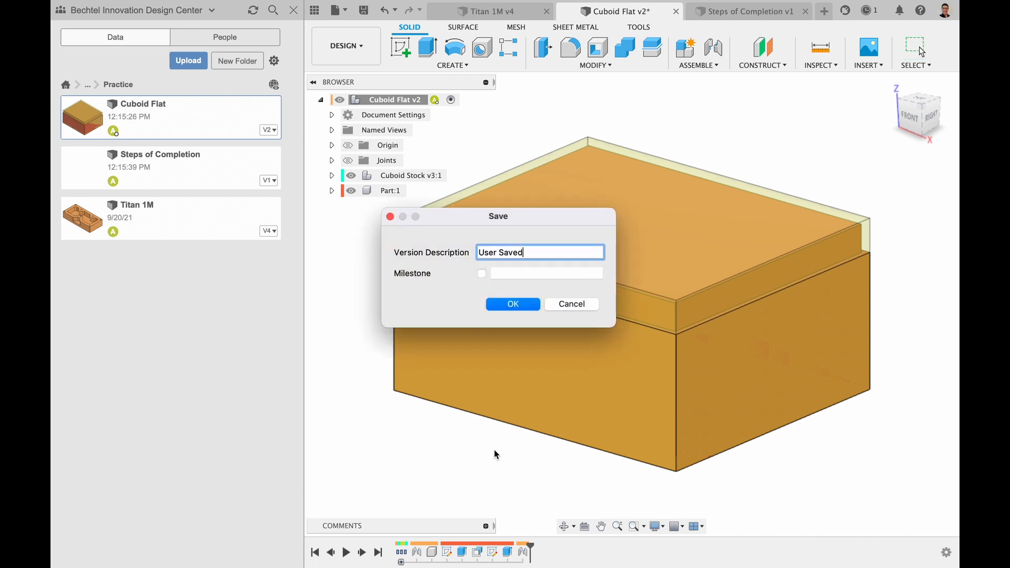
left_click(538, 307)
left_click(738, 10)
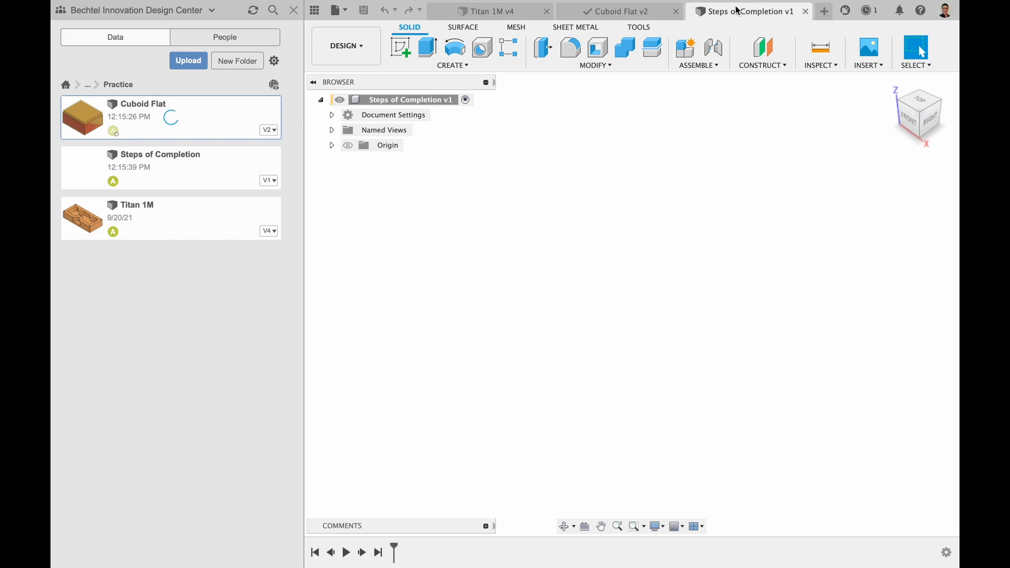
Derive the Cuboid Stock and Part components from Cuboid Flat into the Steps of Completion design.
left_click(869, 65)
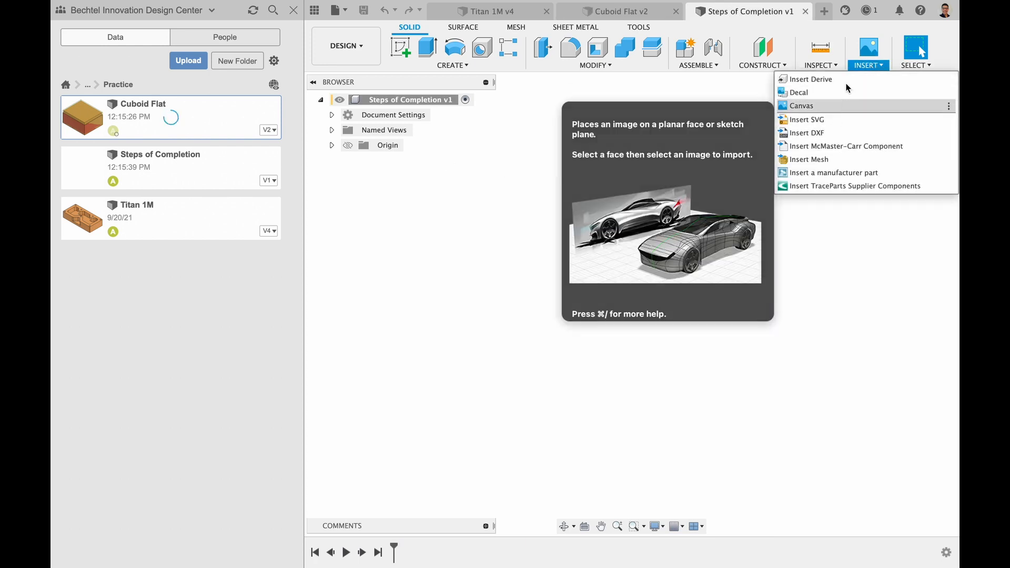
left_click(848, 78)
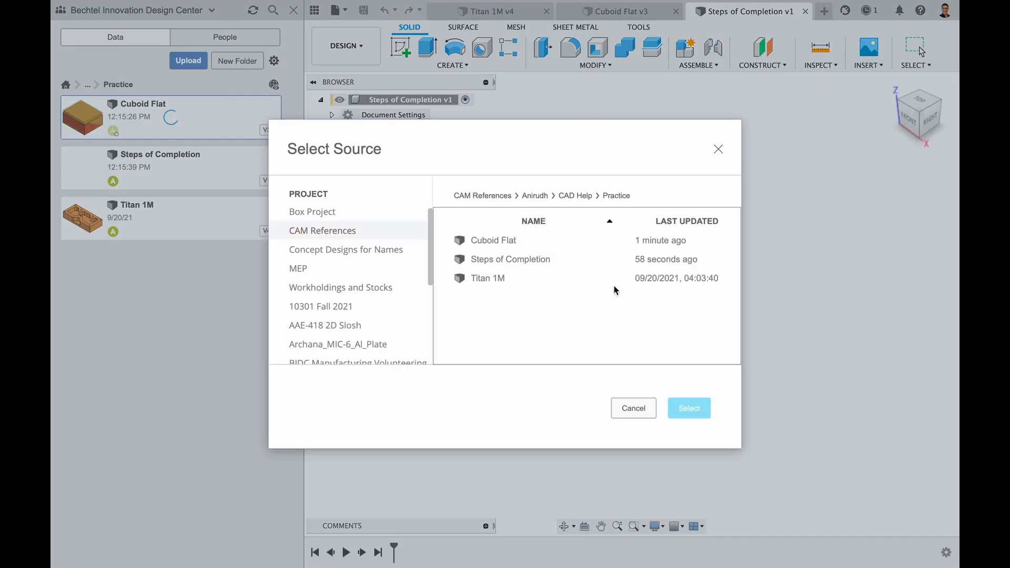
left_click(516, 245)
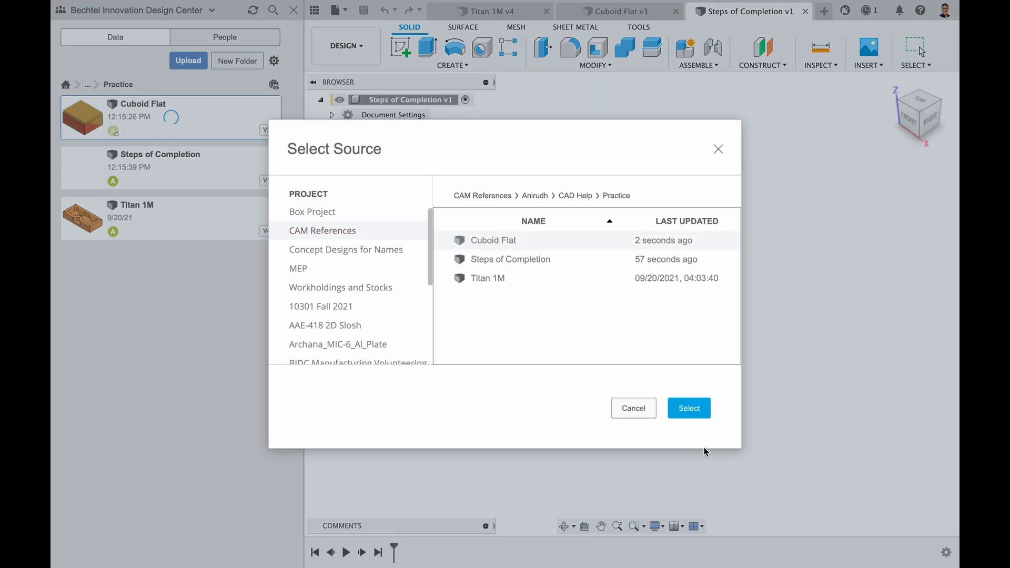
left_click(699, 409)
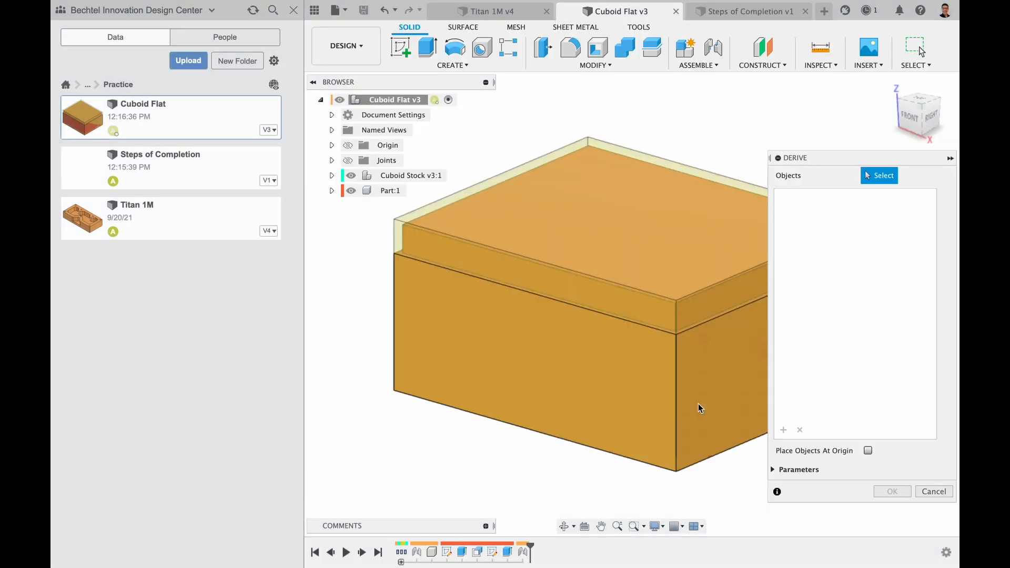
left_click(396, 179)
left_click(389, 191)
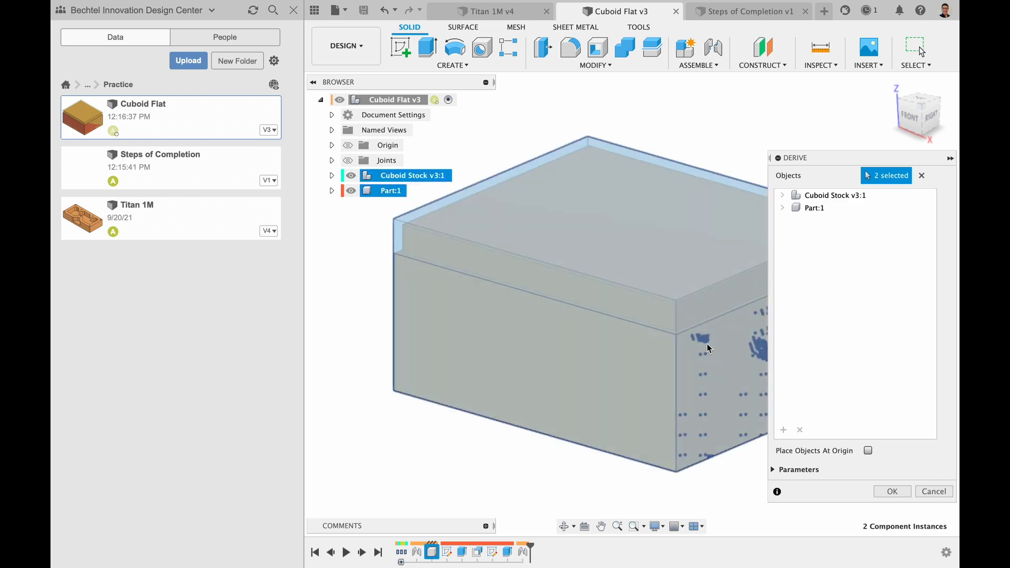
left_click(893, 491)
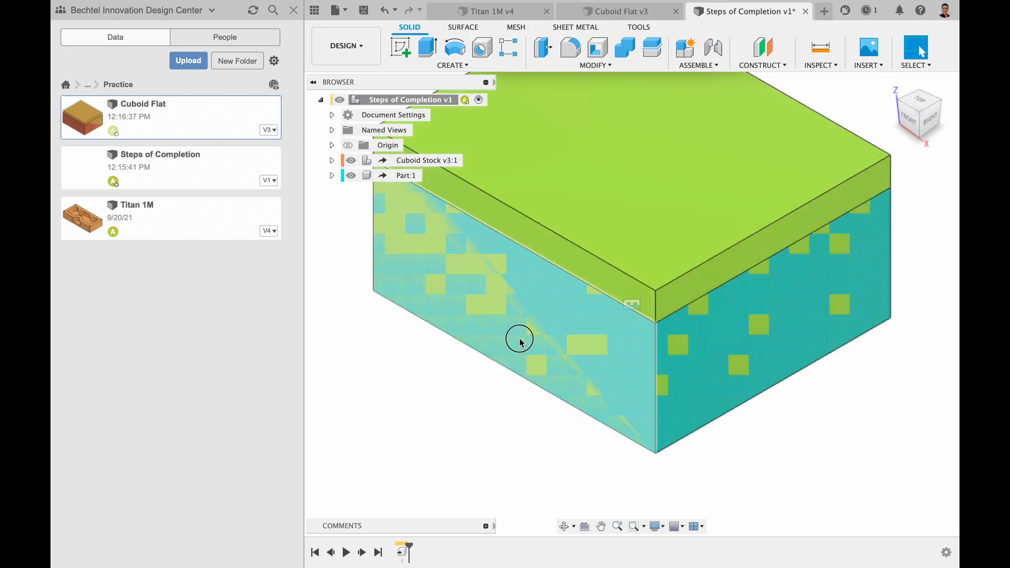
Move the derived part out of the stock block so the two bodies sit apart.
left_click_drag(519, 338, 678, 397)
left_click(892, 87)
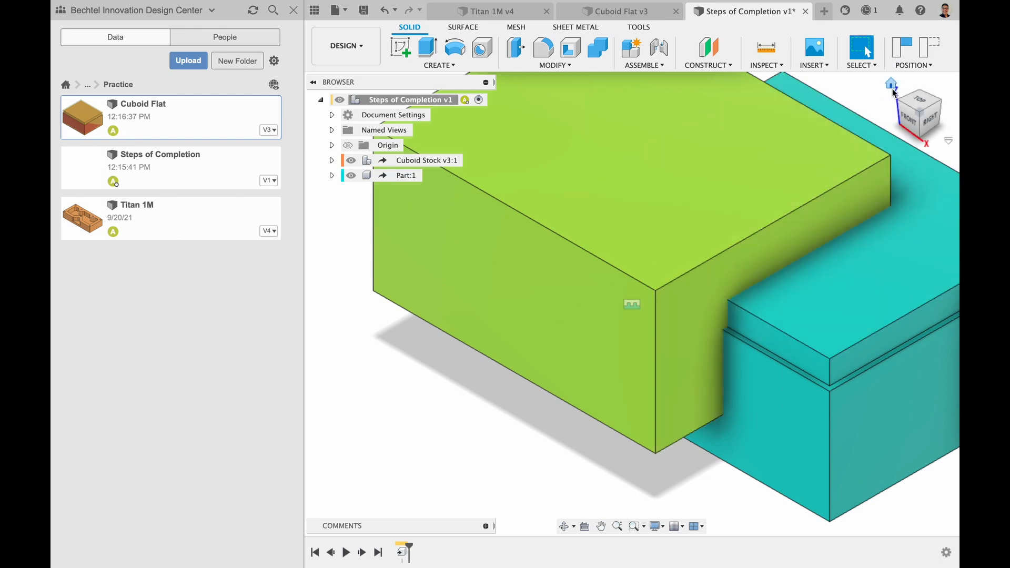
scroll(857, 298, "up", 5)
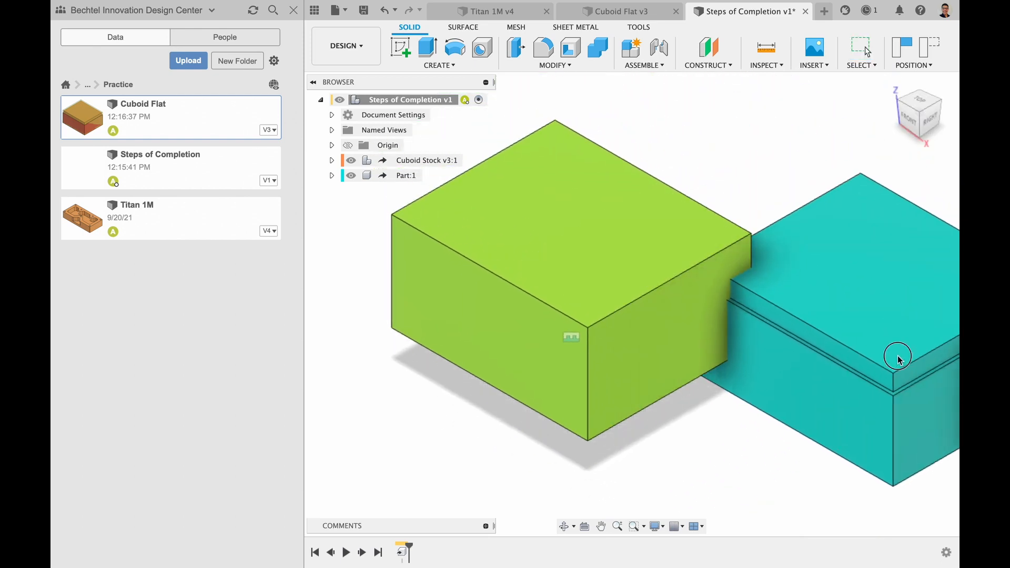
left_click(333, 161)
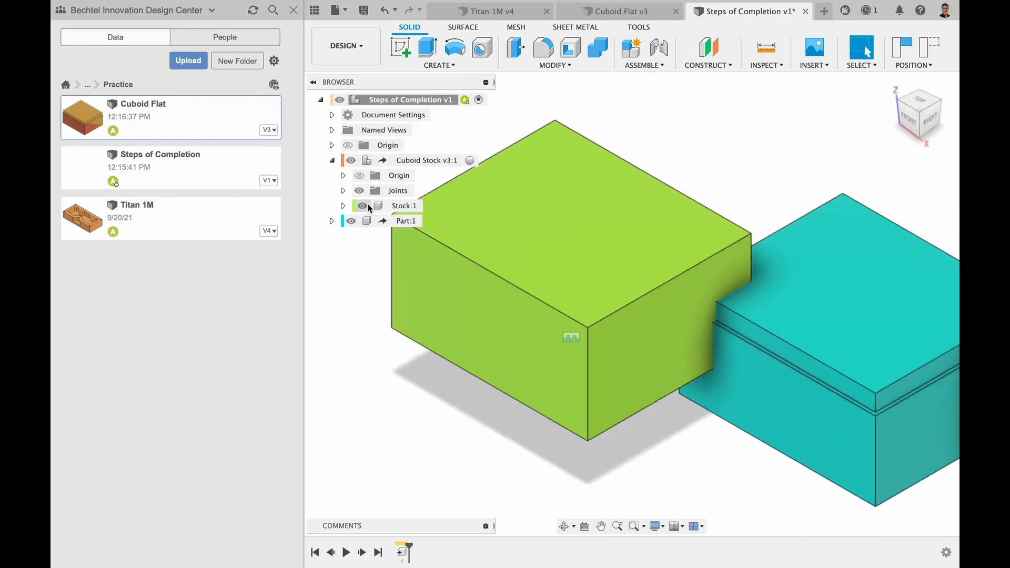
left_click(331, 160)
Join the stock block's bottom front-left corner to the design origin with zero offsets, and hide the origin and joints.
left_click_drag(424, 254, 595, 156)
left_click(347, 148)
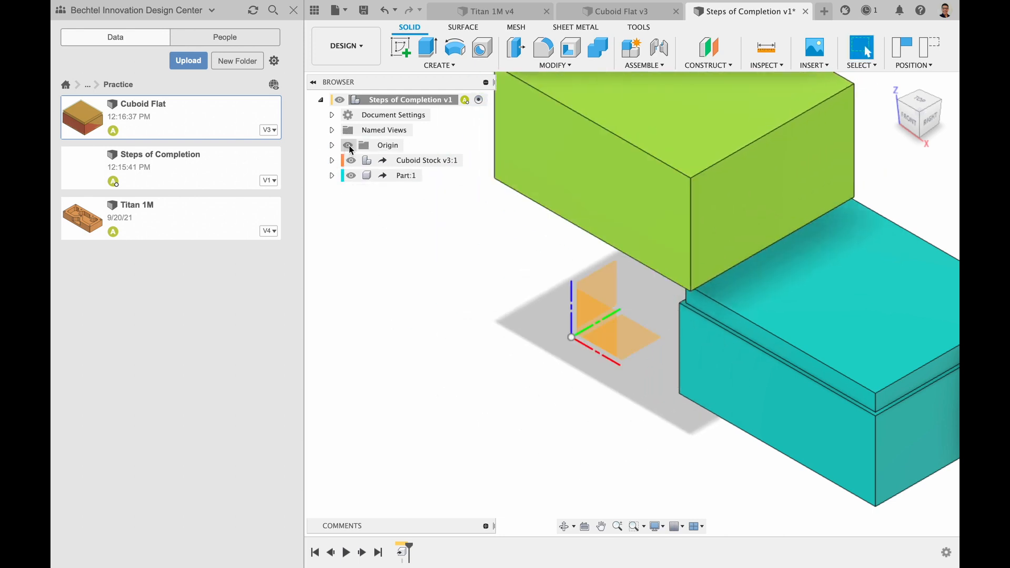
left_click_drag(920, 113, 941, 71)
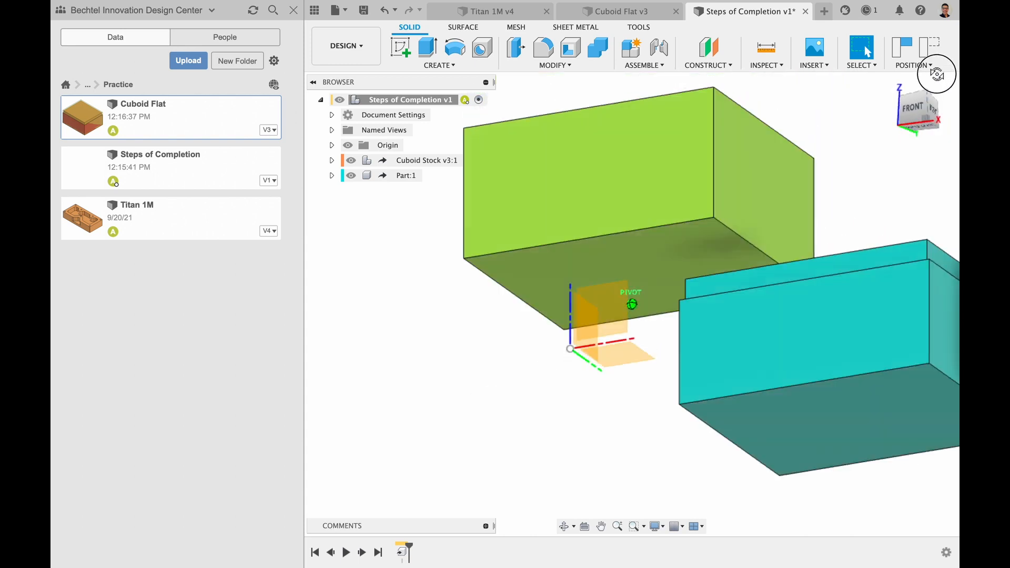
key("j")
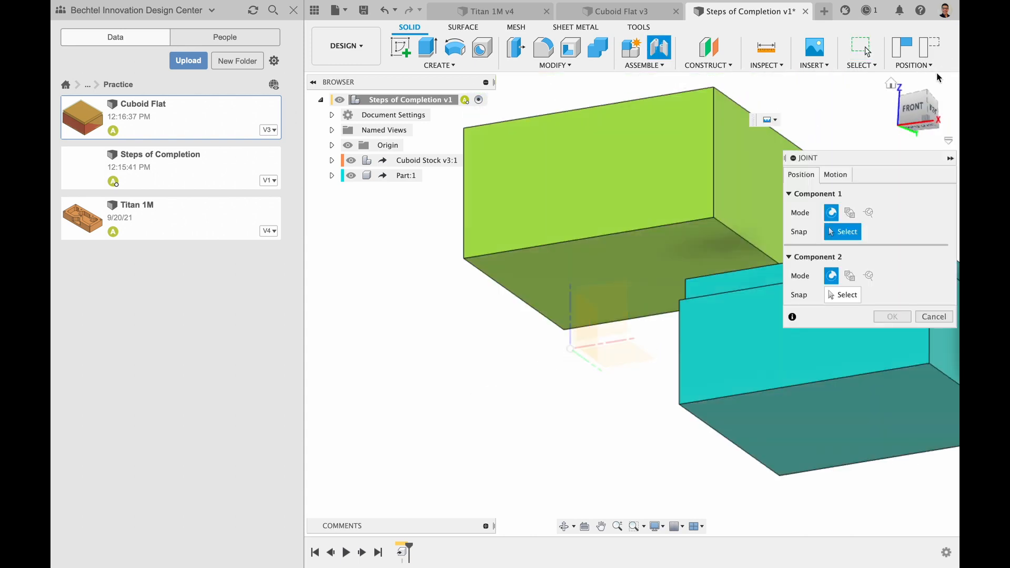
left_click(466, 262)
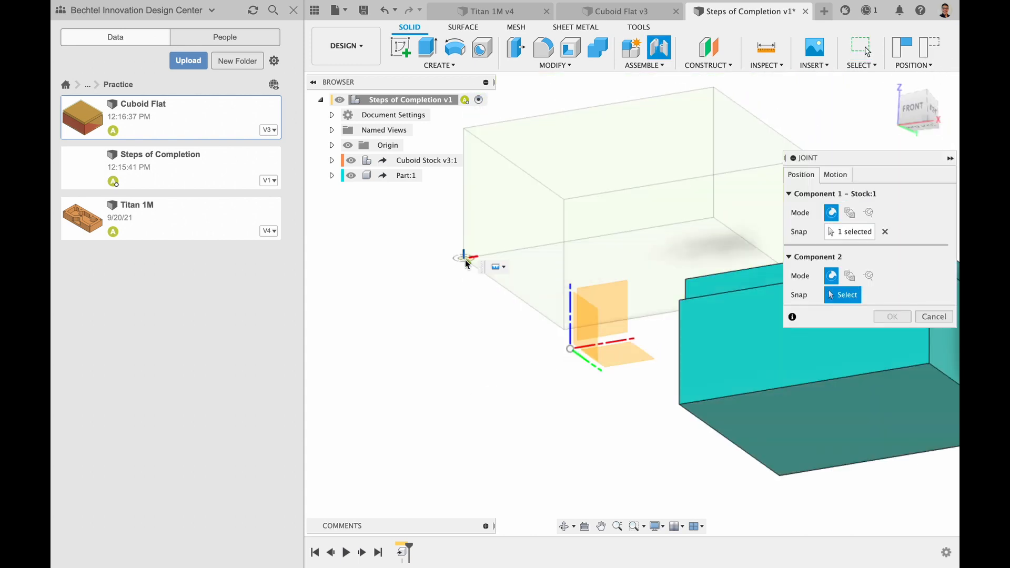
left_click(571, 354)
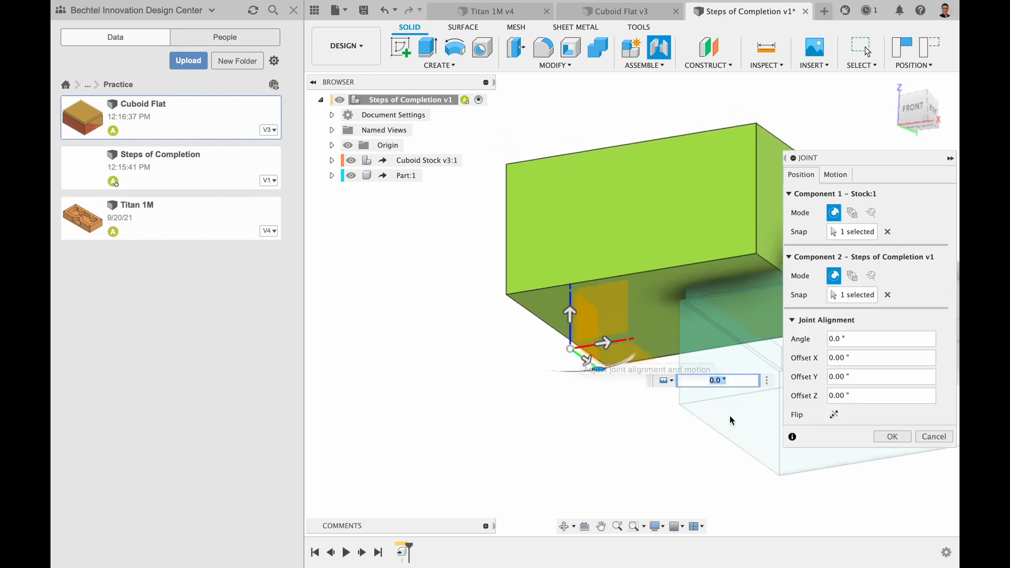
left_click(904, 441)
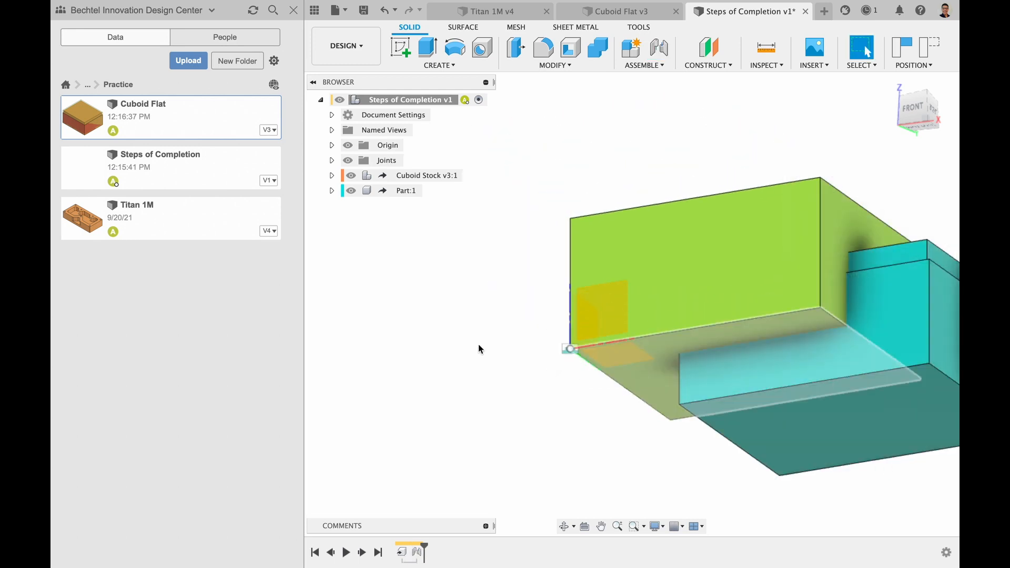
left_click(348, 161)
left_click(348, 146)
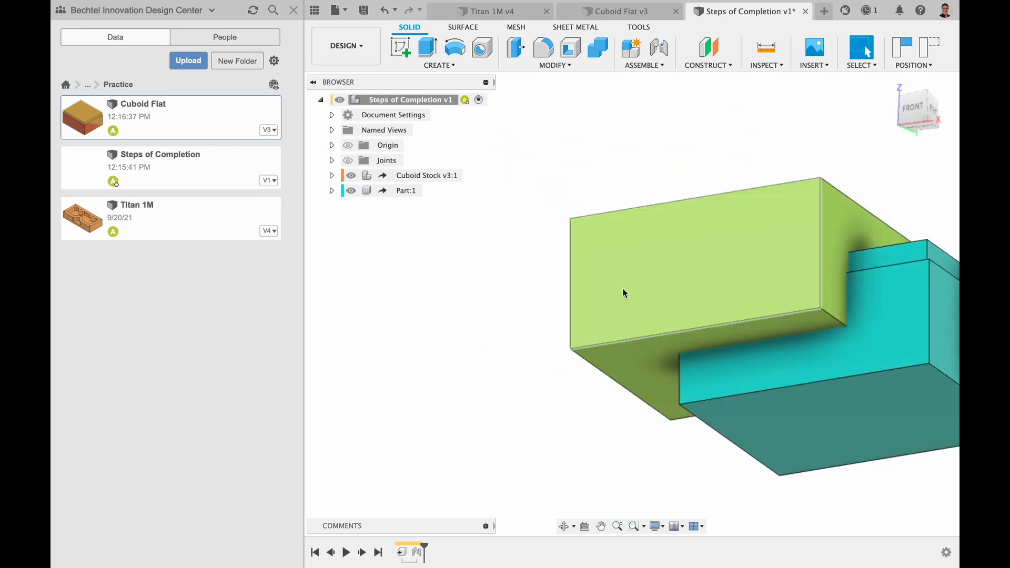
Join the machined part's bottom front-left corner to the matching stock corner with an X offset of 7.00 in.
left_click_drag(762, 384, 553, 191)
key("j")
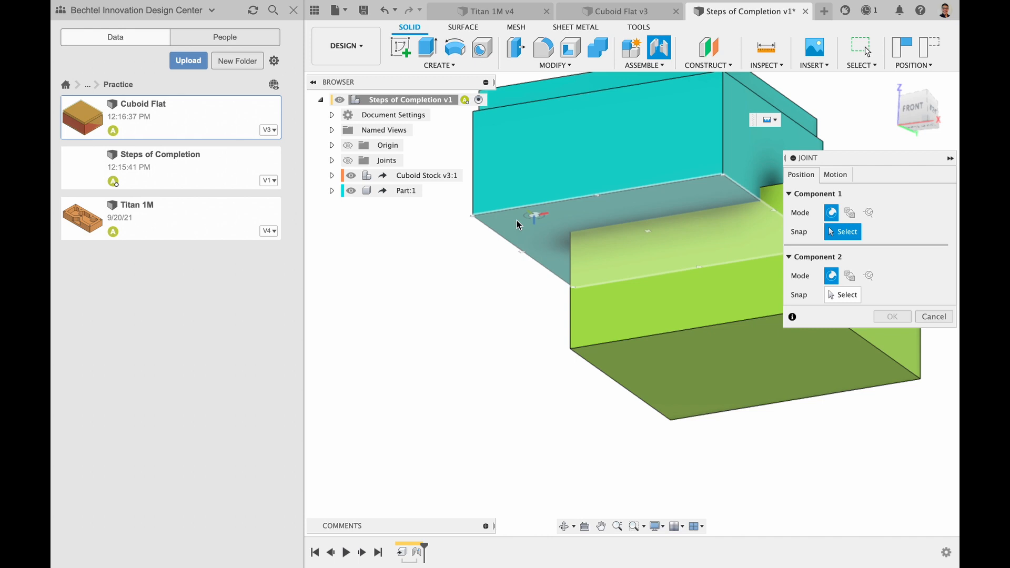
left_click(477, 217)
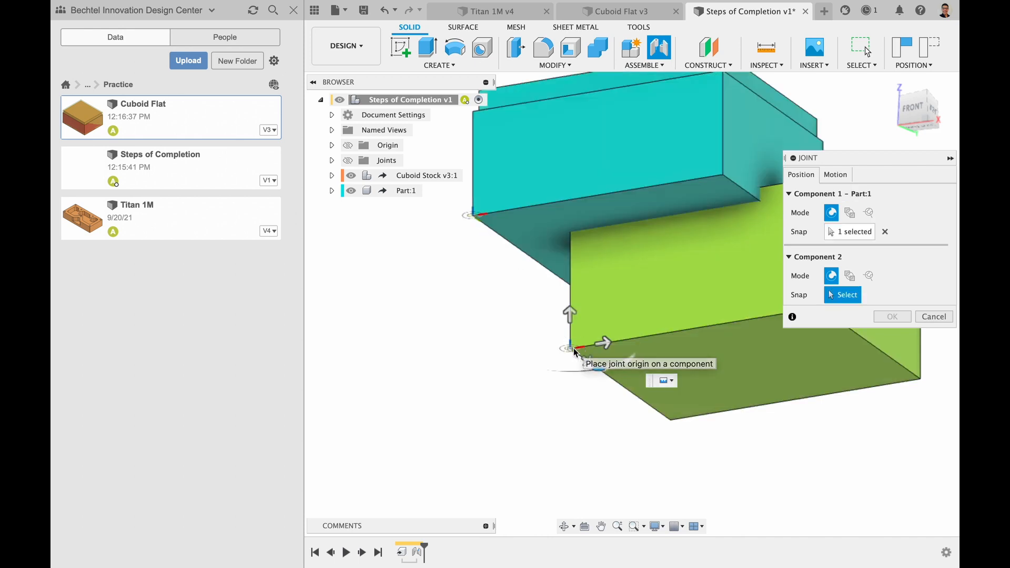
left_click(579, 356)
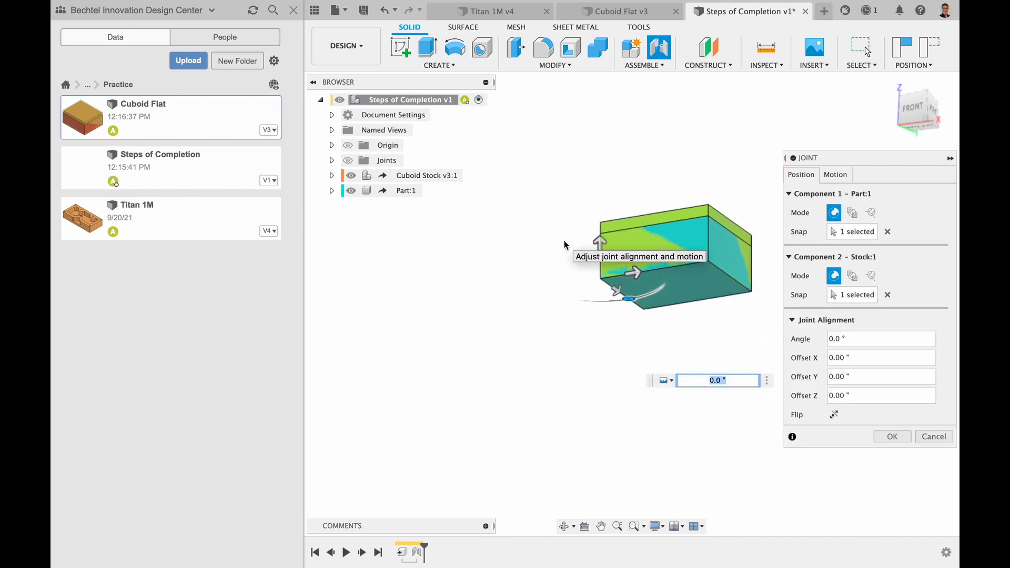
left_click_drag(639, 271, 774, 263)
left_click(891, 436)
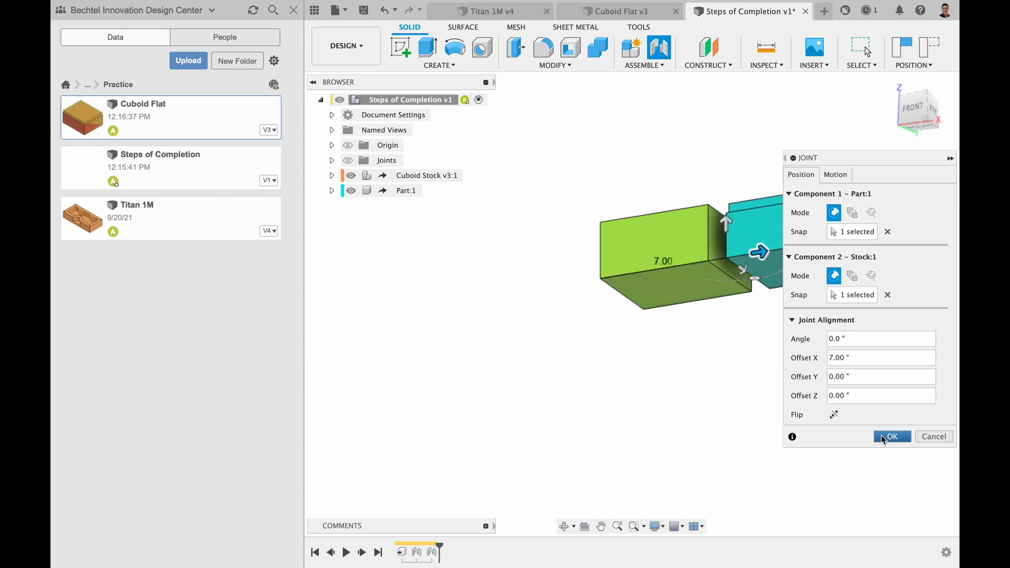
left_click(893, 86)
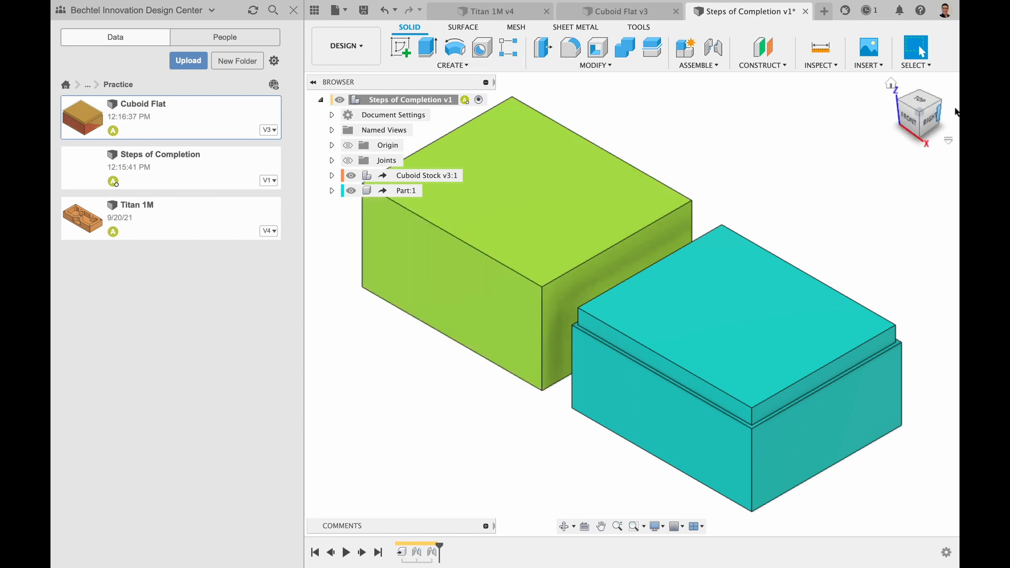
Derive the Part component from Titan 1M into the Steps of Completion design.
left_click(868, 65)
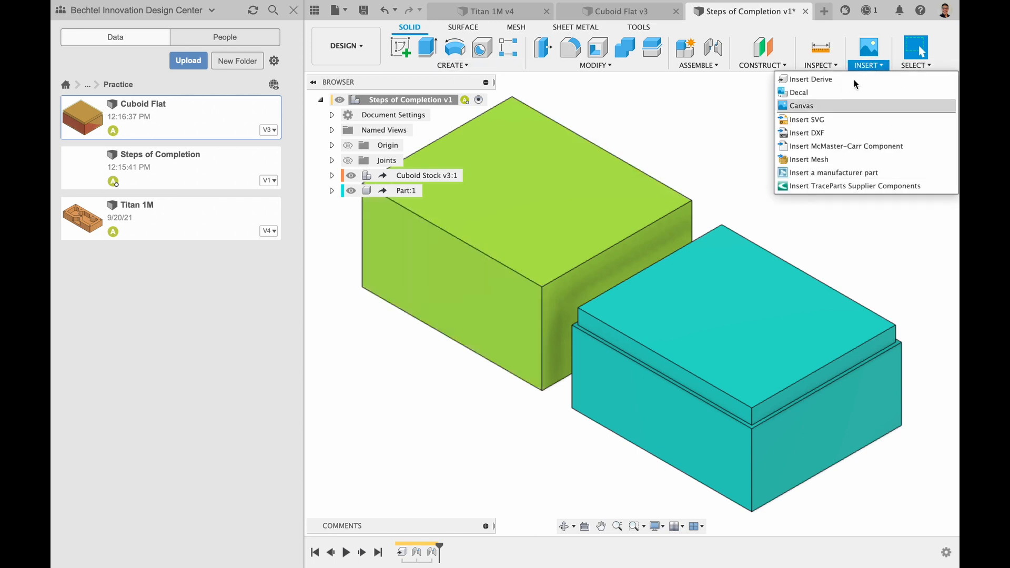
left_click(854, 80)
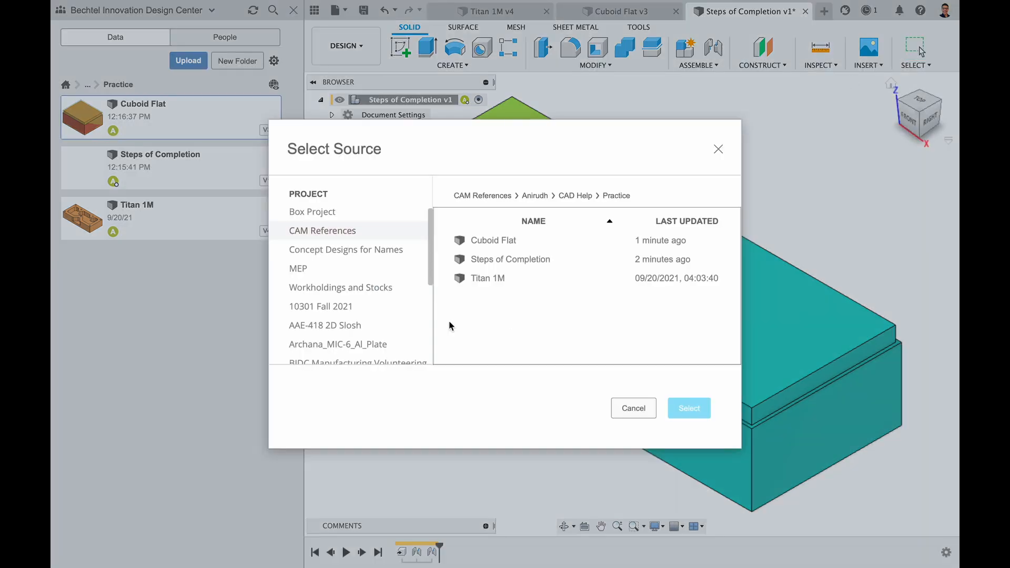
left_click(522, 279)
left_click(690, 409)
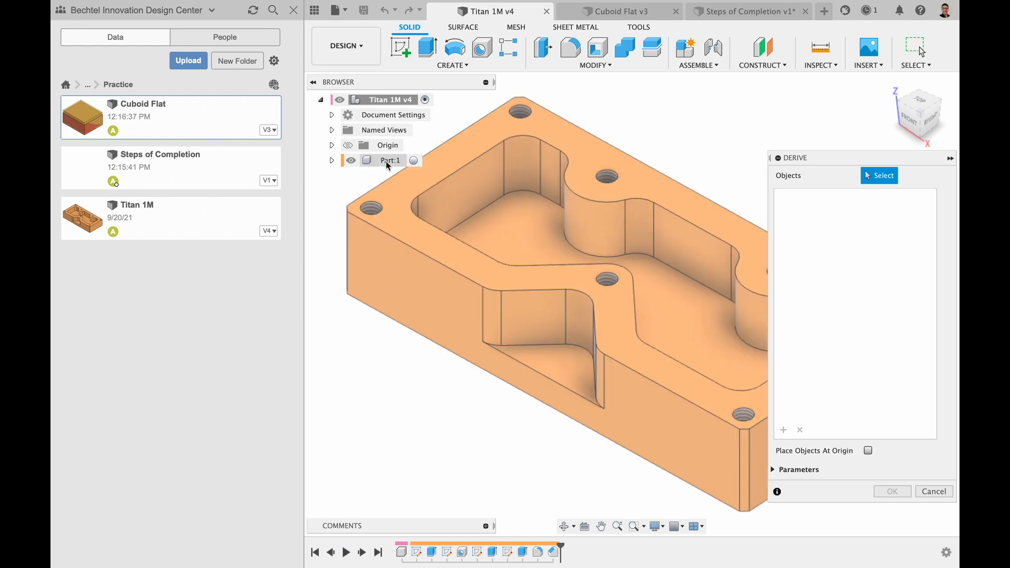
left_click(386, 164)
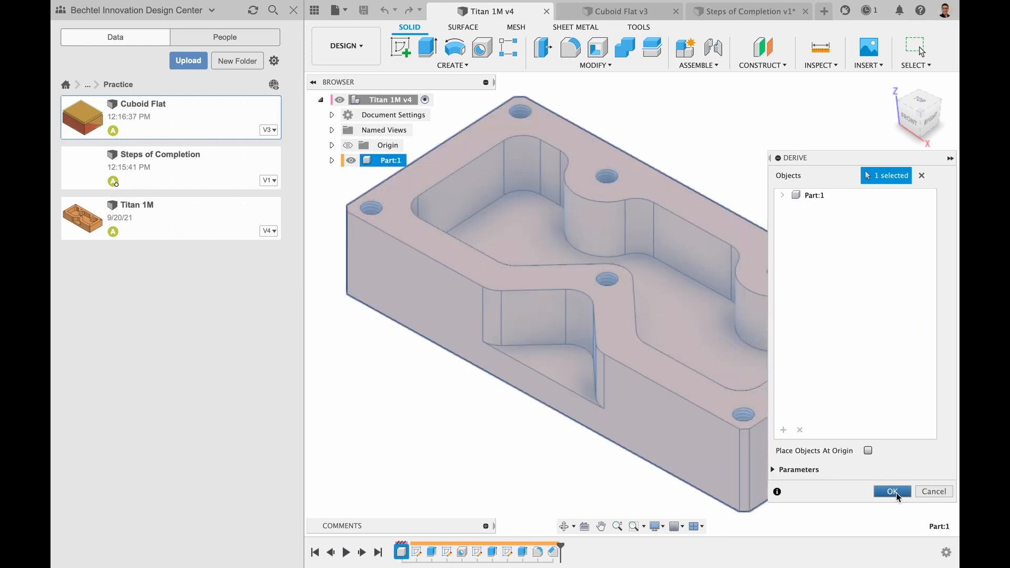
left_click(893, 492)
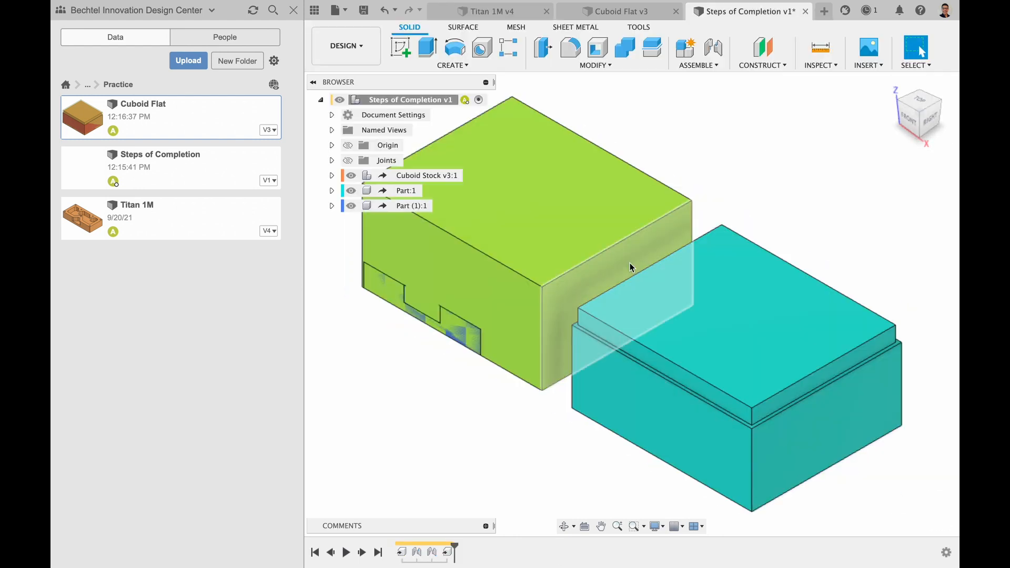
Temporarily hide the stock and the first part to move the Titan 1M part out in front of the stock block.
left_click_drag(462, 333, 509, 322)
left_click(352, 193)
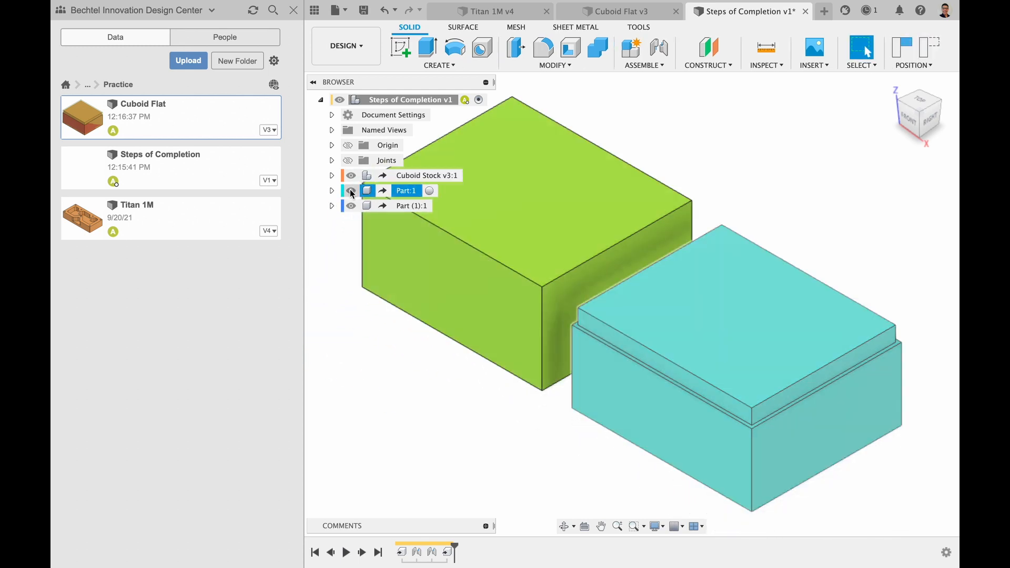
left_click(351, 190)
left_click(351, 176)
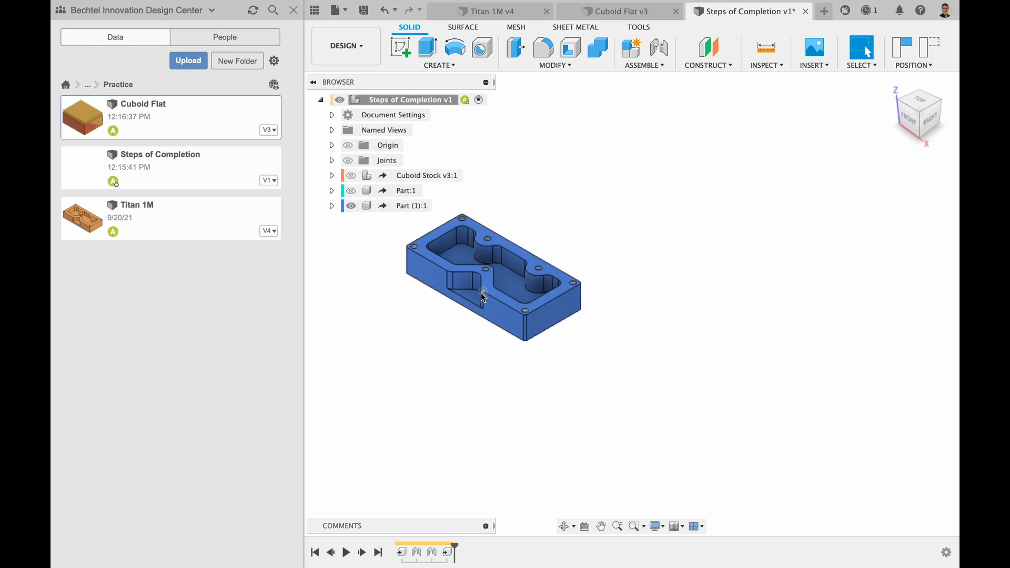
left_click_drag(510, 319, 395, 449)
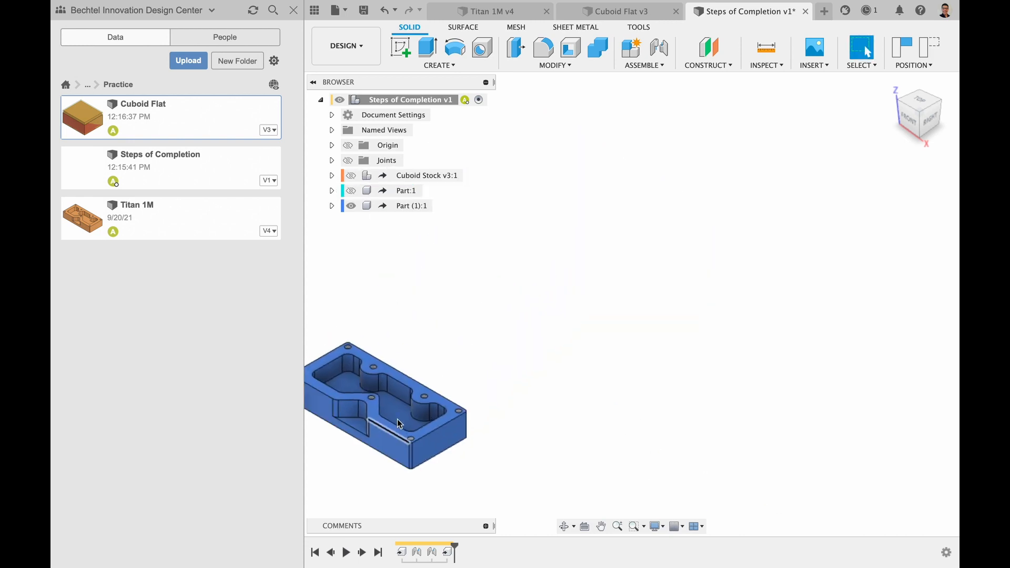
left_click(351, 191)
left_click(350, 175)
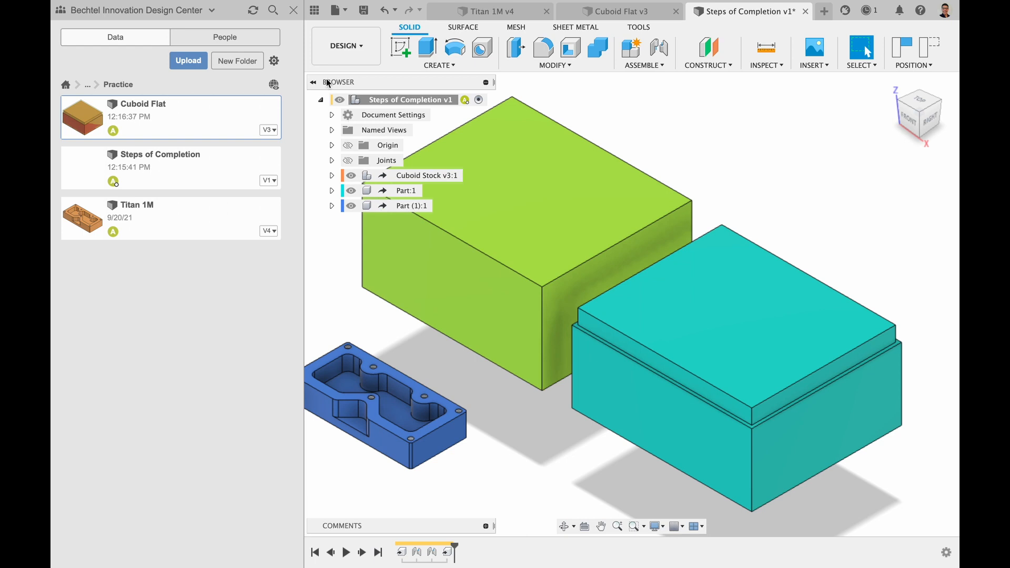
Join the Titan 1M part's bottom face centre to the prepped part's bottom face centre, flipped upright with an X offset of 14.00 in.
left_click(292, 16)
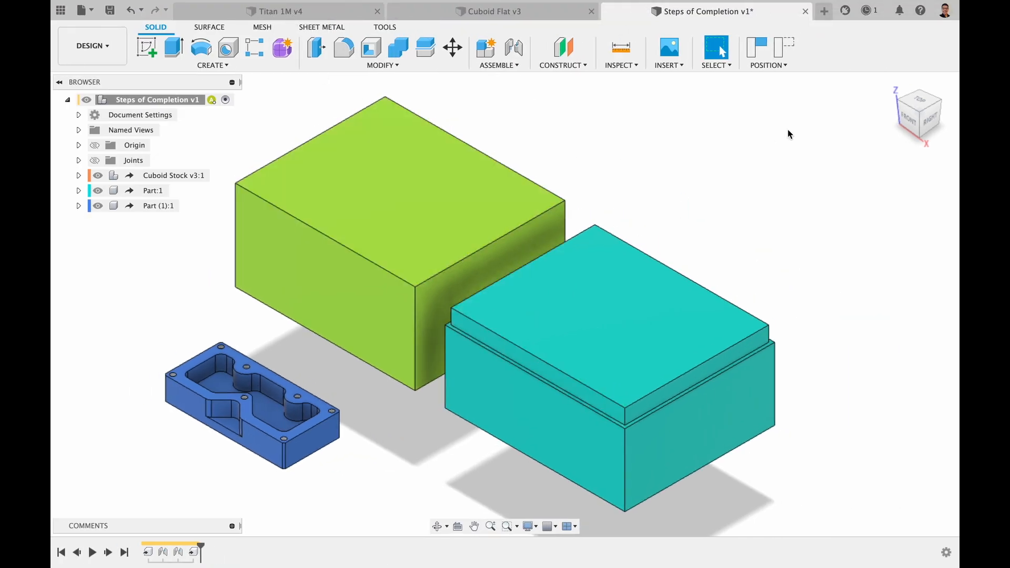
left_click_drag(918, 113, 926, 61)
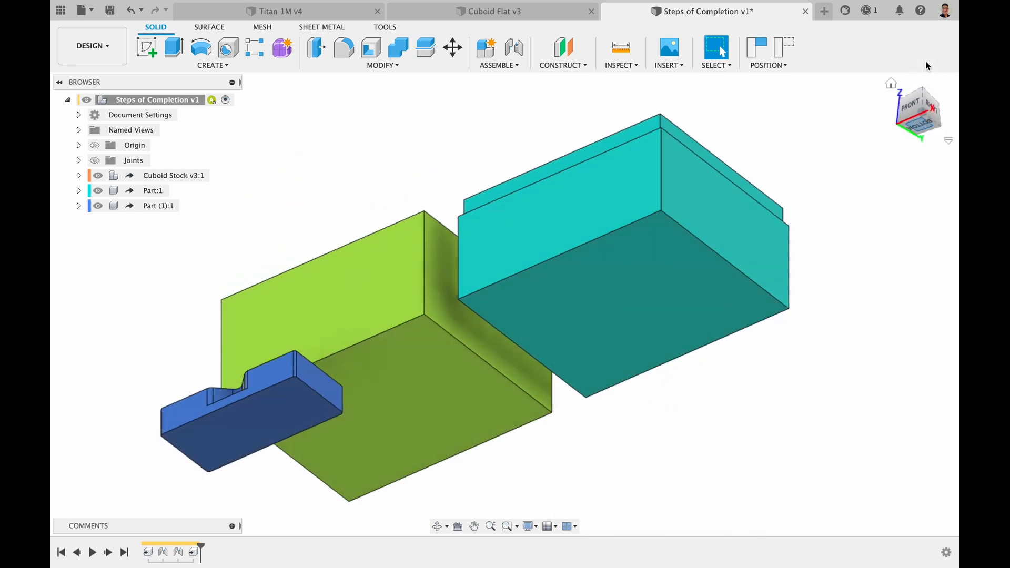
key("j")
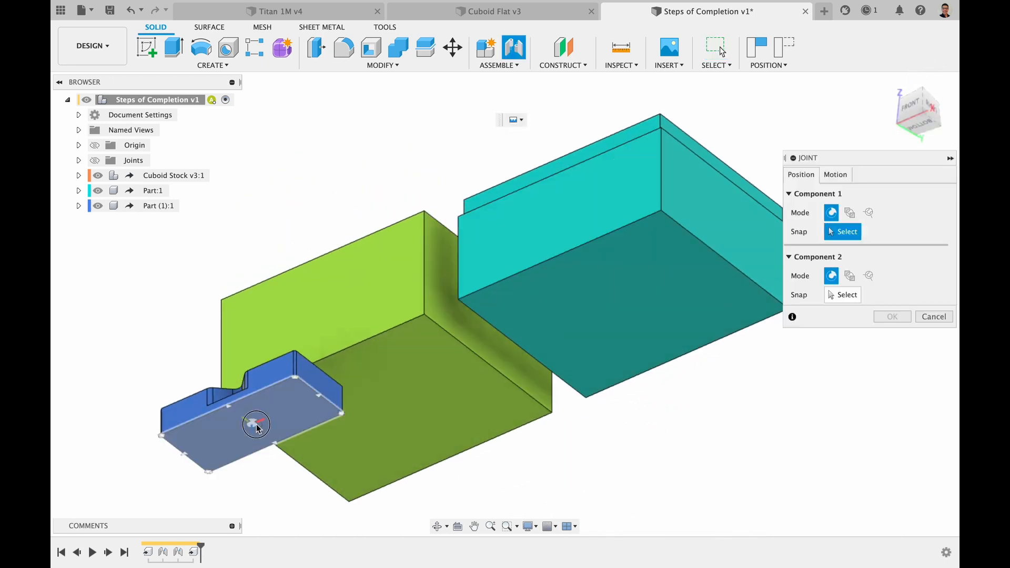
left_click(246, 424)
left_click(622, 311)
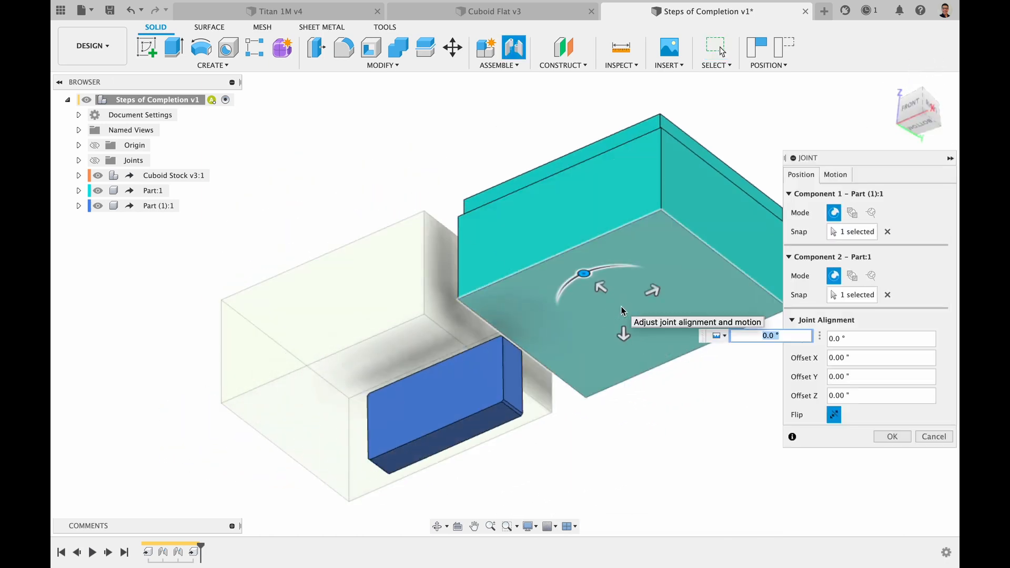
left_click(836, 415)
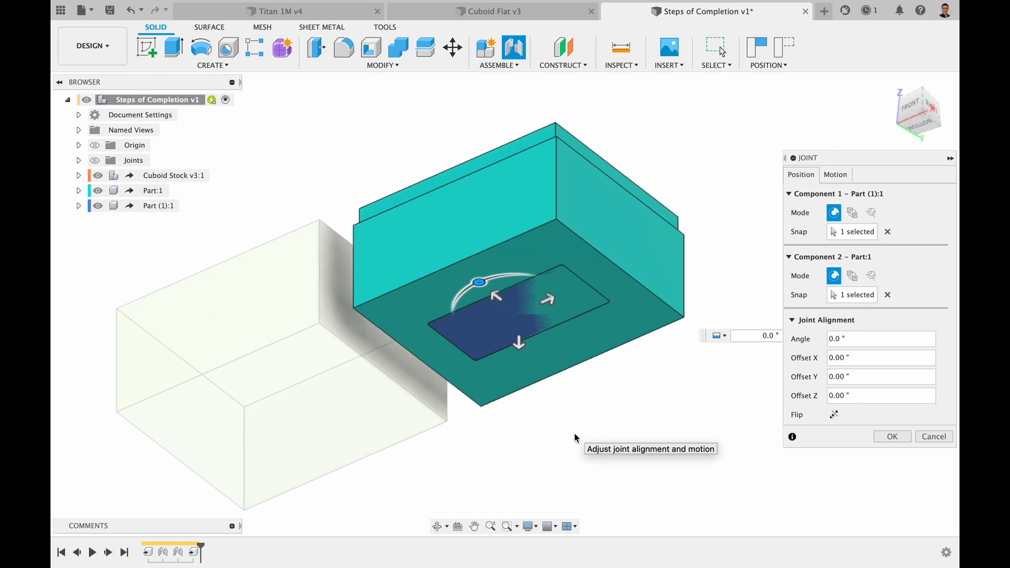
scroll(574, 434, "right", 5)
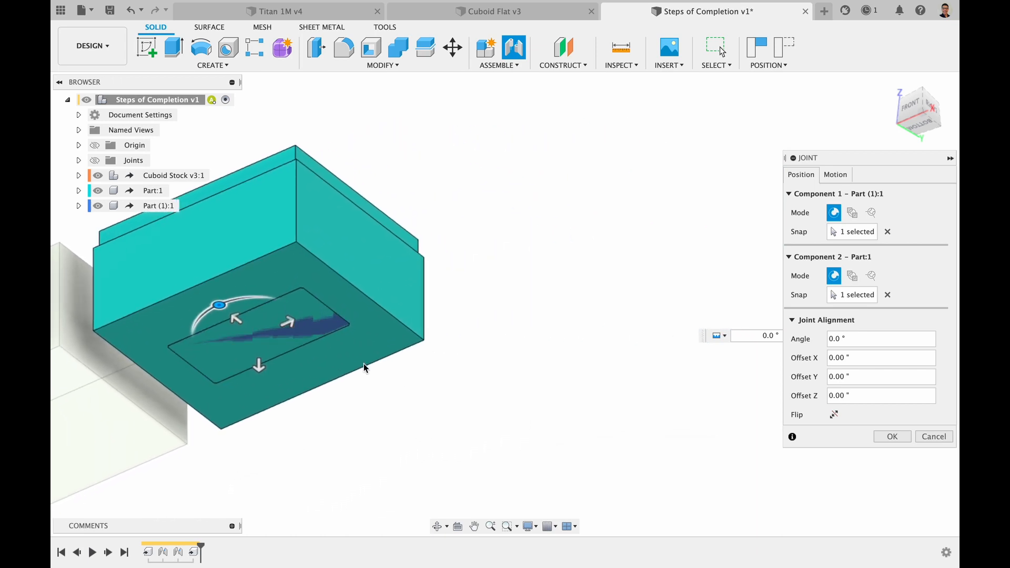
left_click_drag(289, 323, 763, 121)
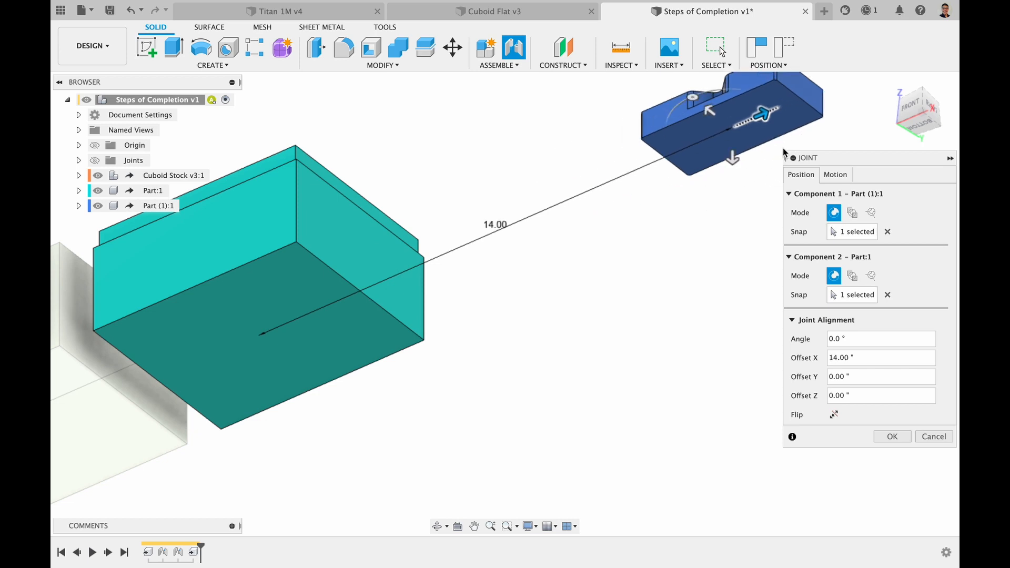
left_click(895, 436)
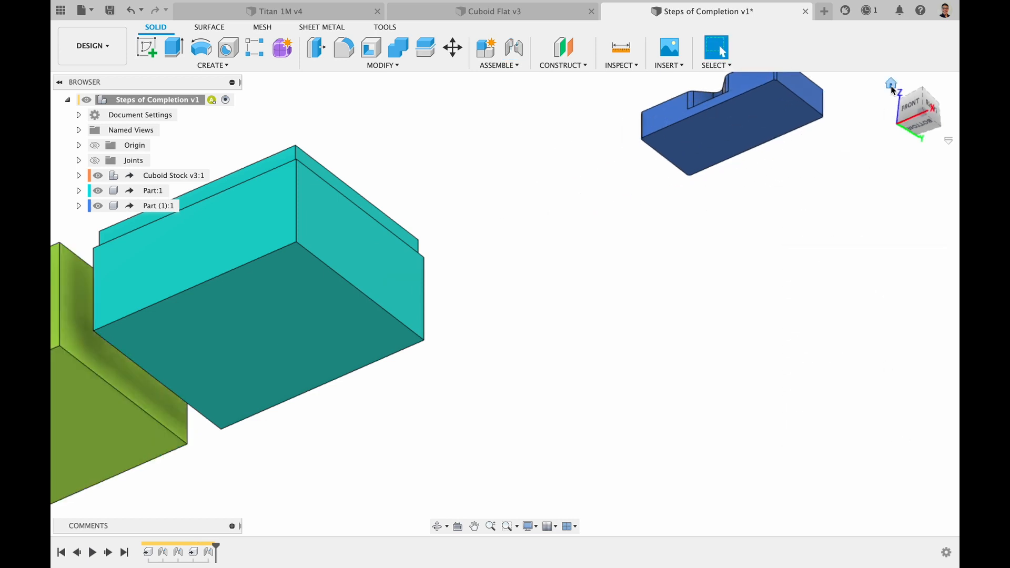
left_click(892, 88)
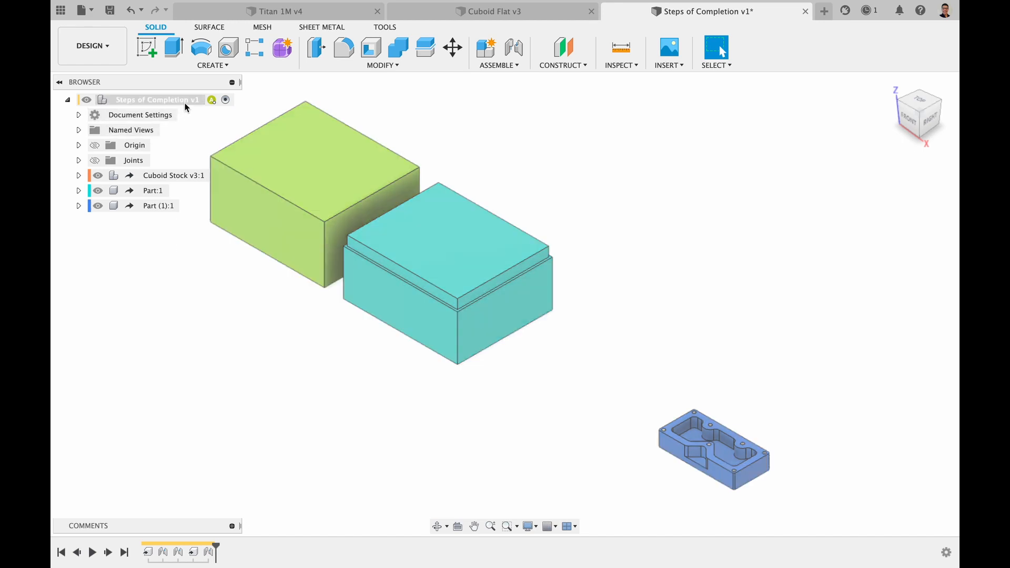
Create an active internal component named Intermediate under the Steps of Completion root.
right_click(185, 102)
left_click(232, 119)
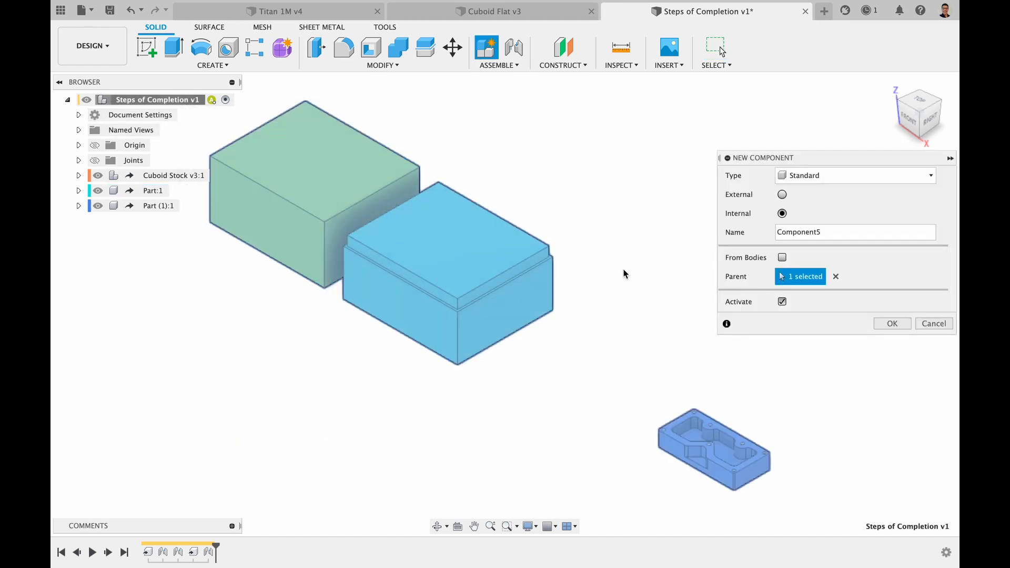
left_click_drag(897, 232, 738, 232)
type("Intermediate")
key("Return")
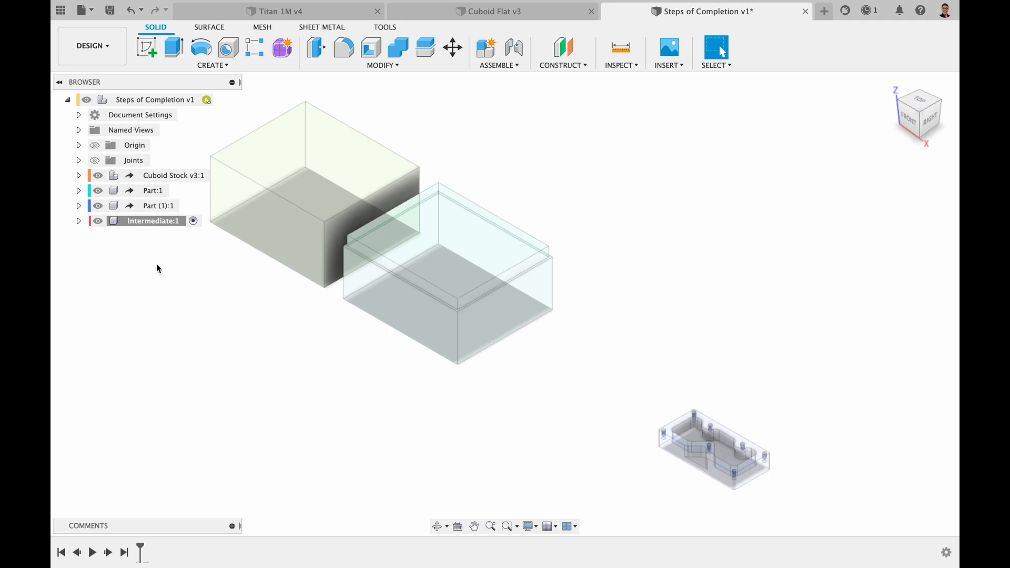
left_click(138, 276)
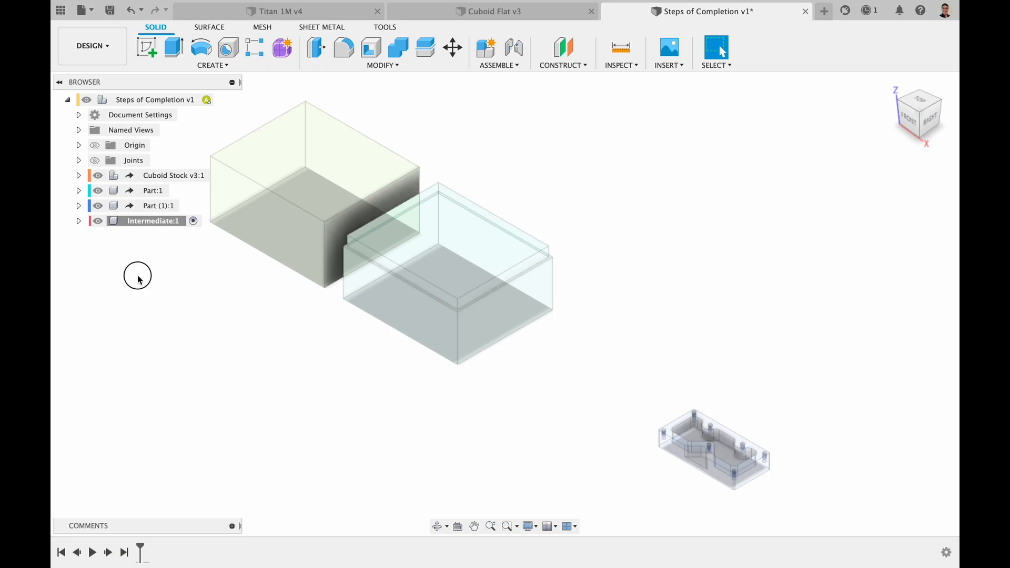
left_click(194, 221)
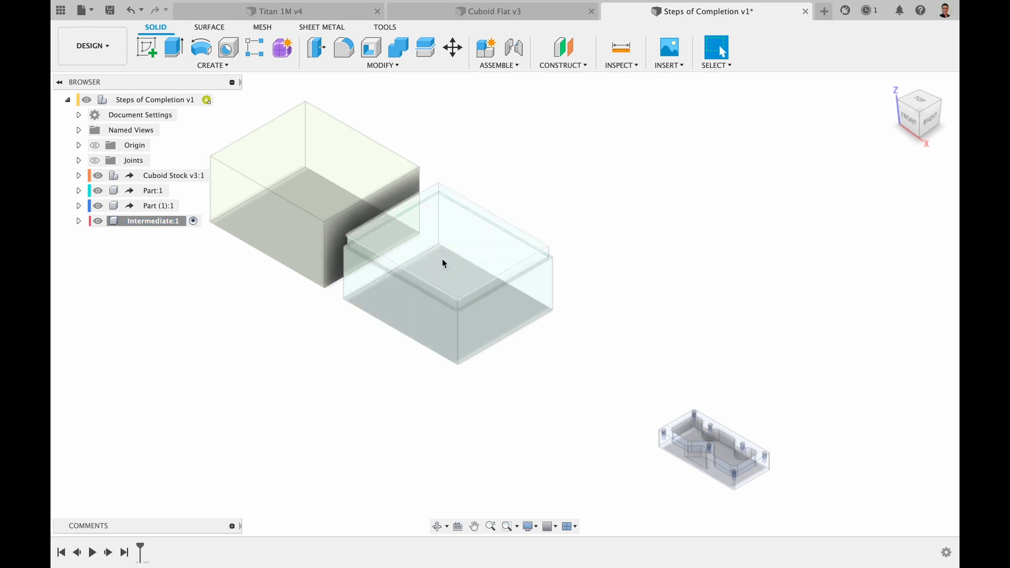
Derive only the Part component from Cuboid Flat into the Intermediate component and move it clear of the stock.
left_click(684, 67)
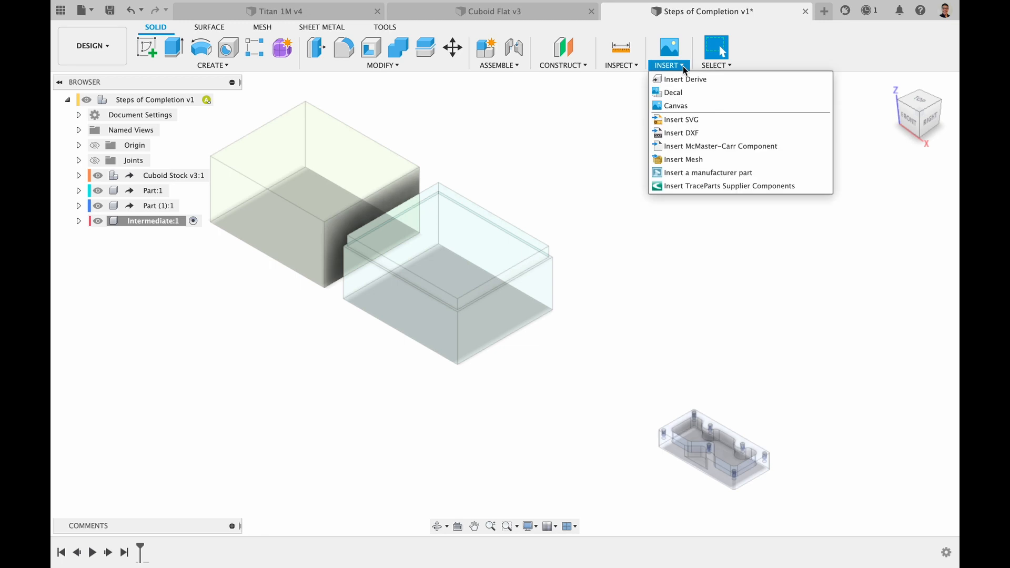
left_click(704, 81)
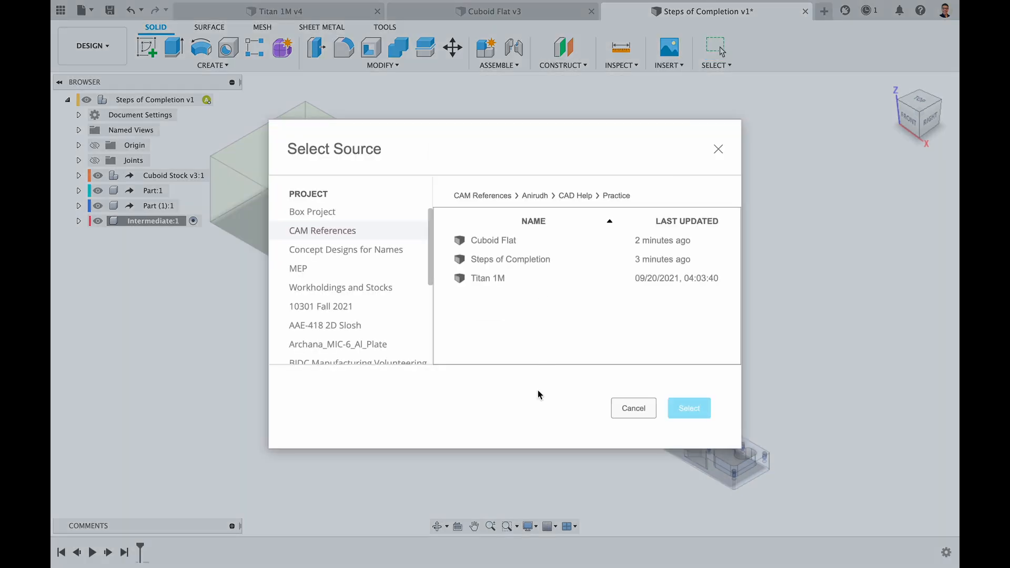
left_click(529, 246)
left_click(689, 408)
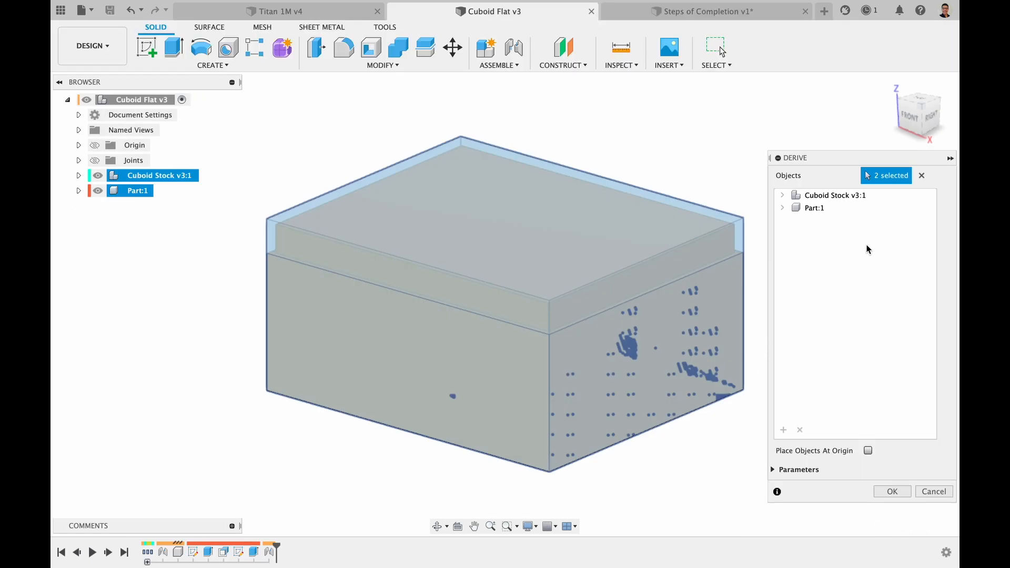
left_click(921, 177)
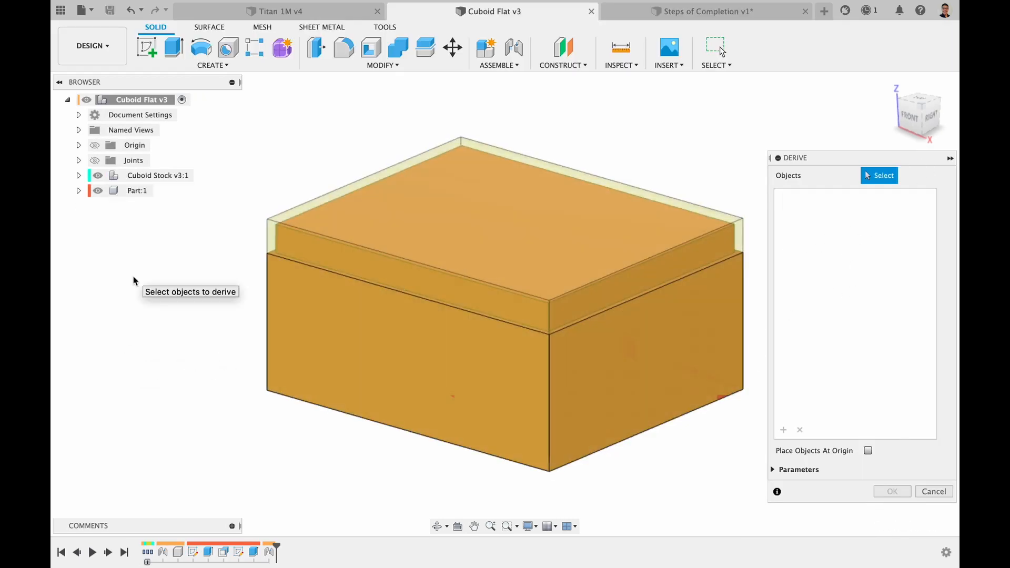
left_click(135, 191)
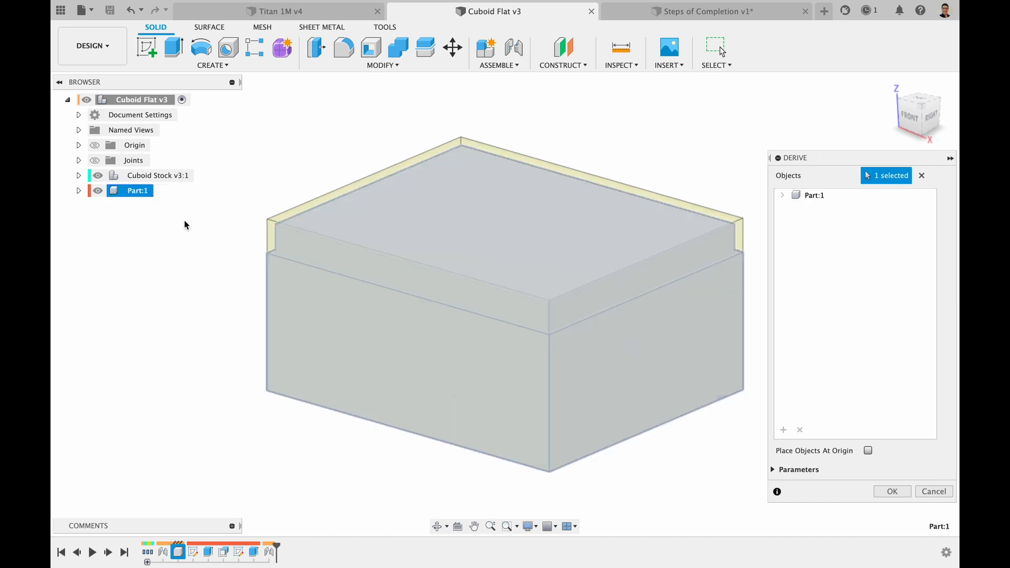
left_click(892, 491)
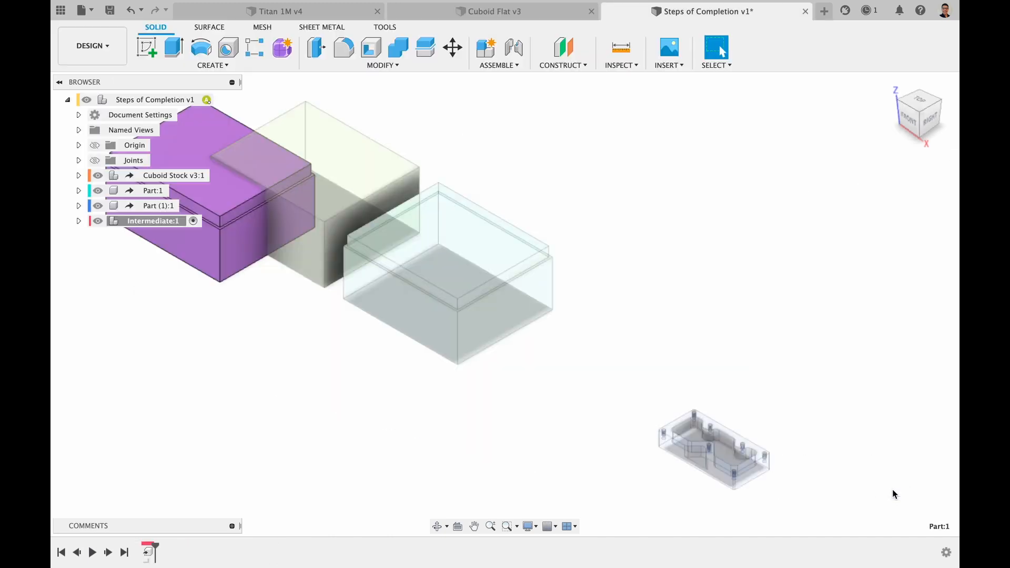
left_click_drag(199, 261, 605, 234)
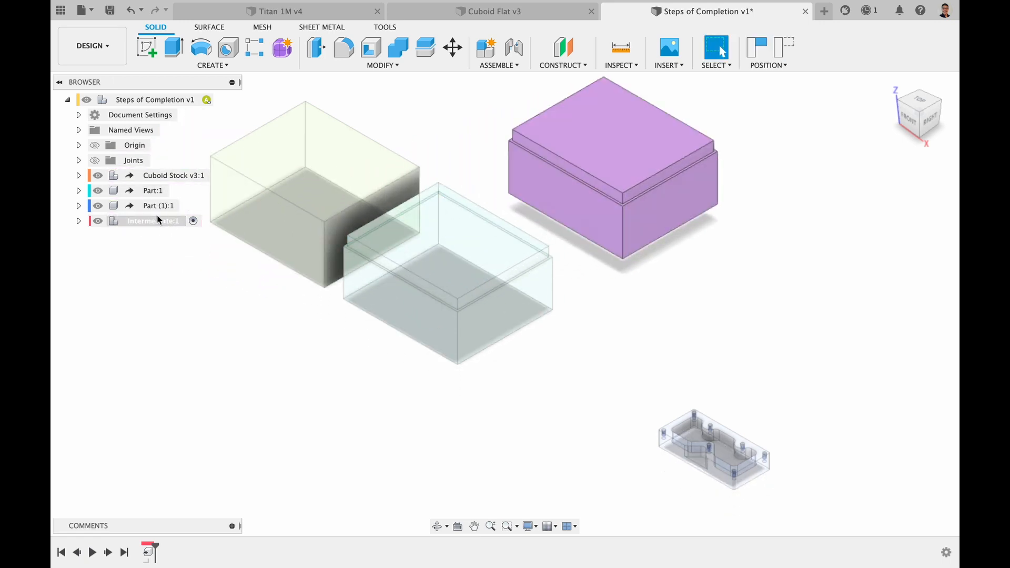
left_click(79, 221)
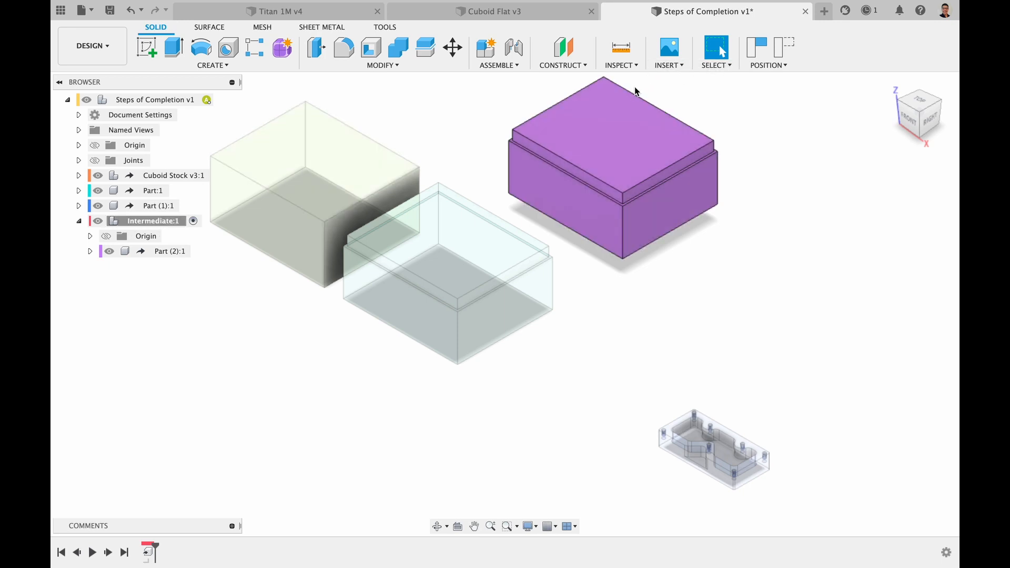
Derive the Part component from Titan 1M into the Intermediate component.
left_click(674, 66)
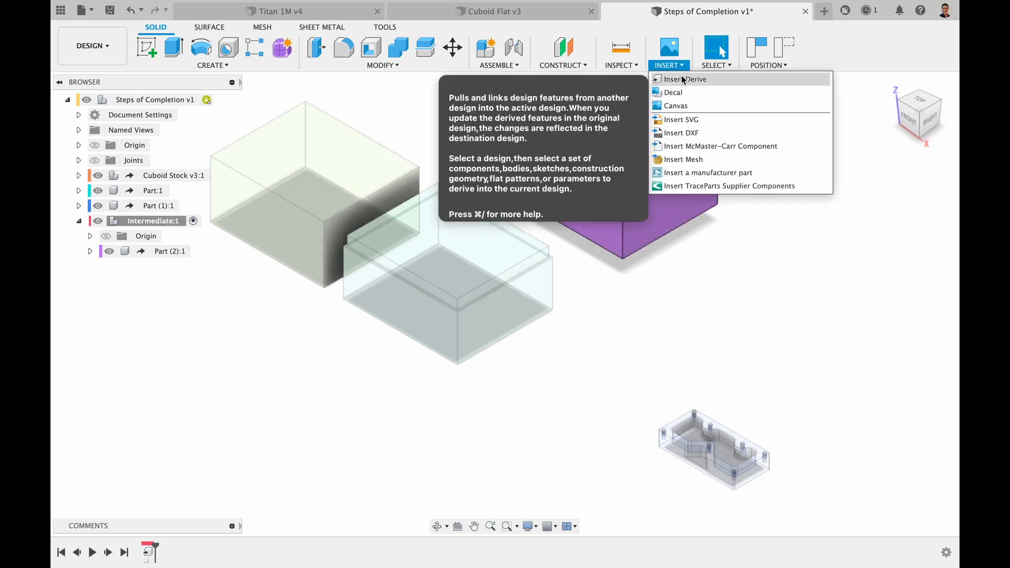
left_click(682, 79)
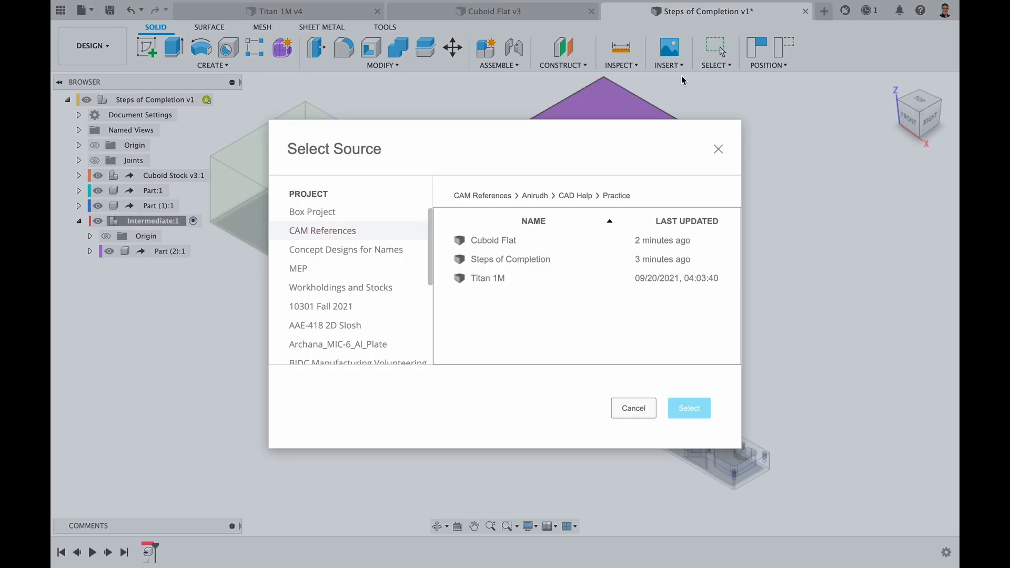
left_click(510, 280)
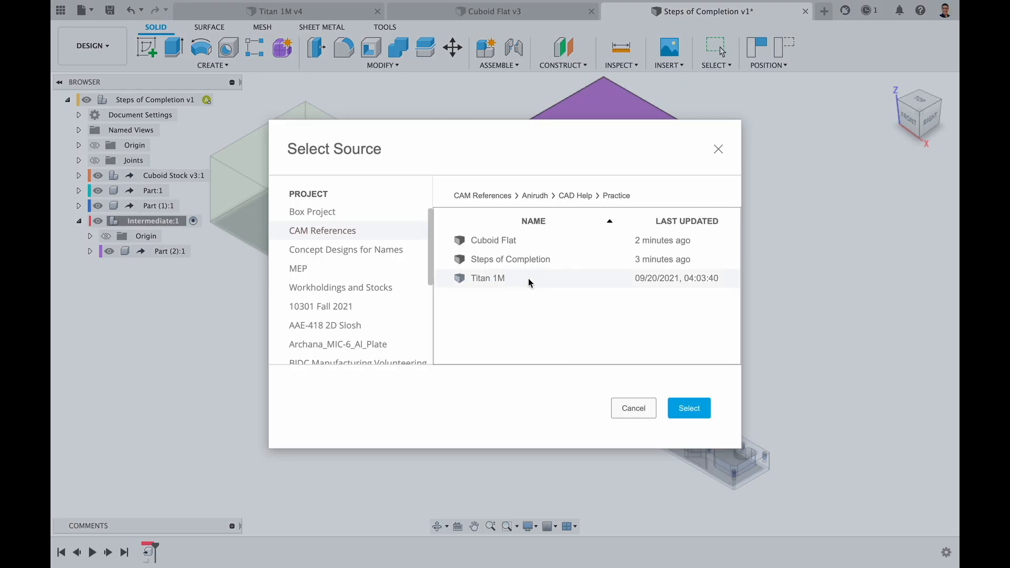
left_click(686, 409)
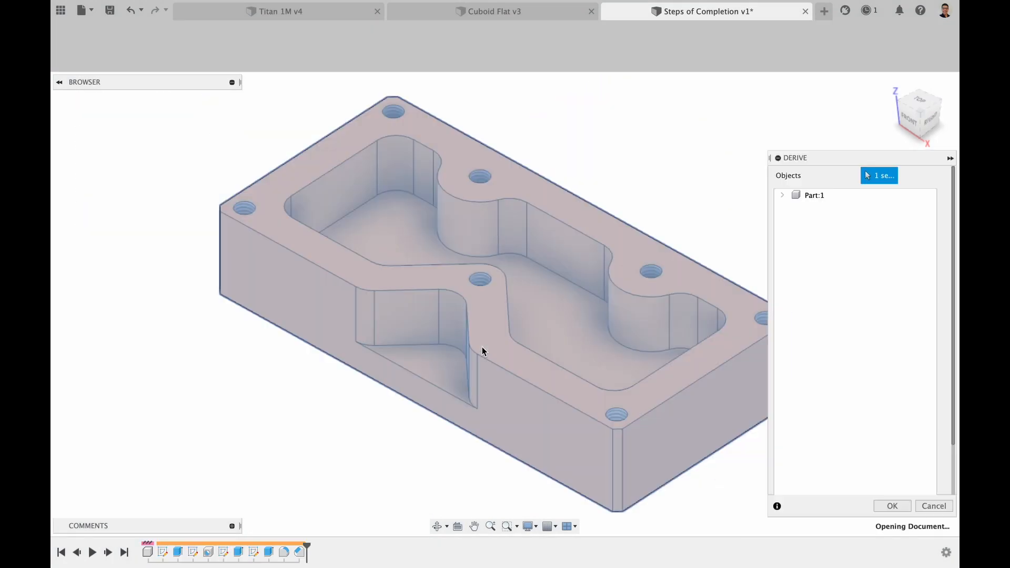
left_click(922, 175)
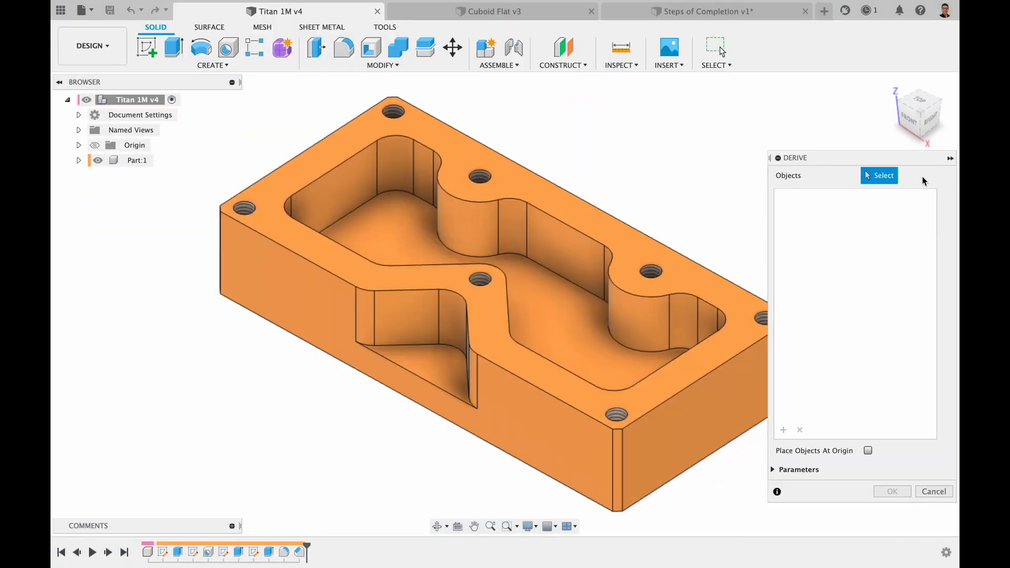
left_click(136, 160)
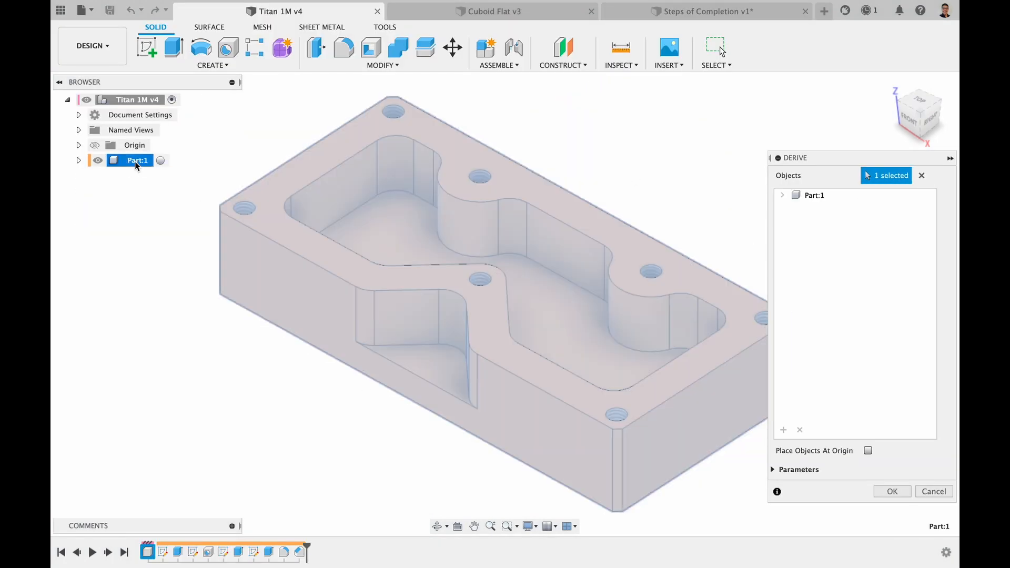
left_click(888, 491)
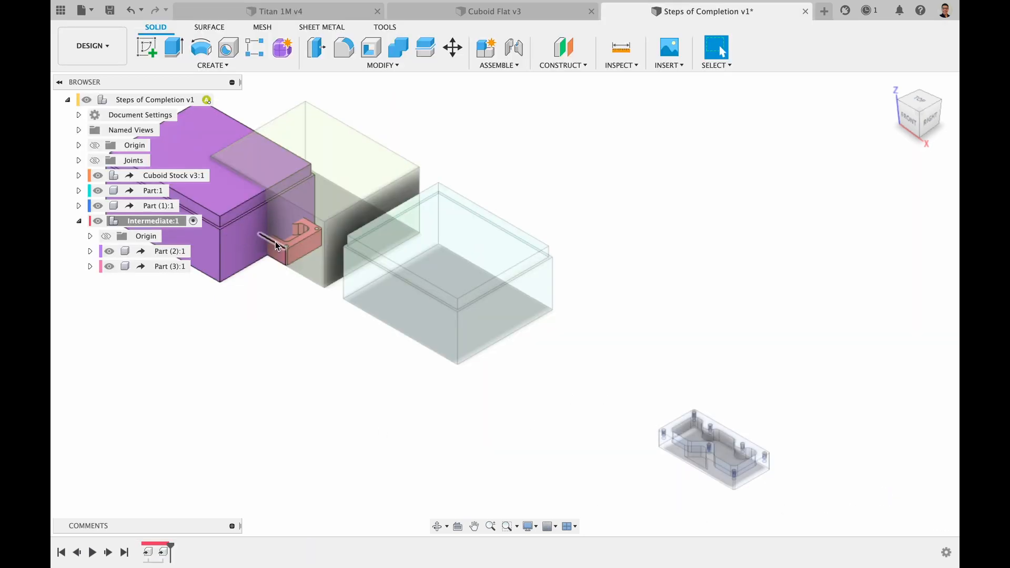
Move the derived Titan 1M part and prepped block of Intermediate into the empty space behind the existing parts.
left_click_drag(282, 253, 649, 153)
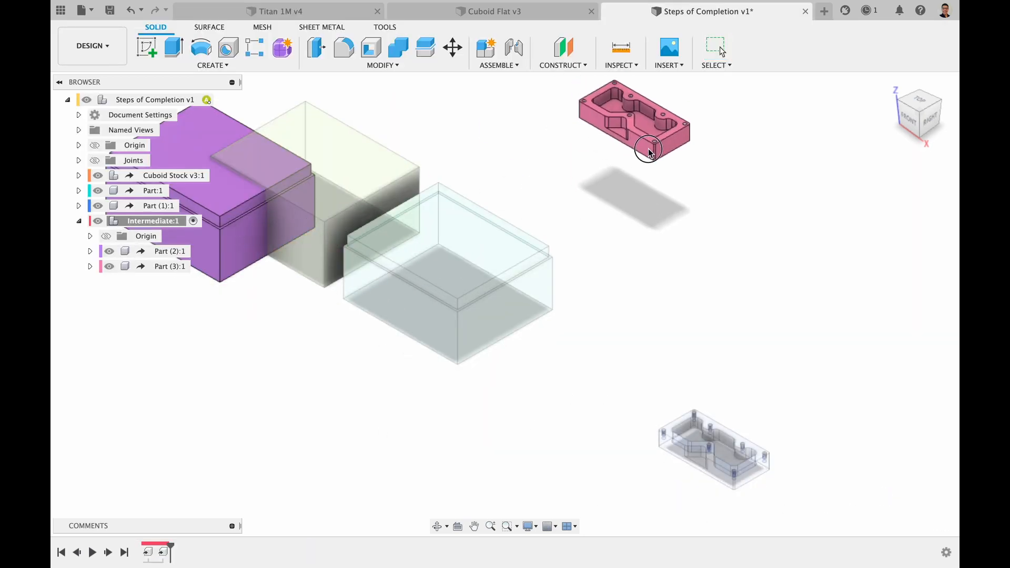
left_click_drag(244, 261, 681, 318)
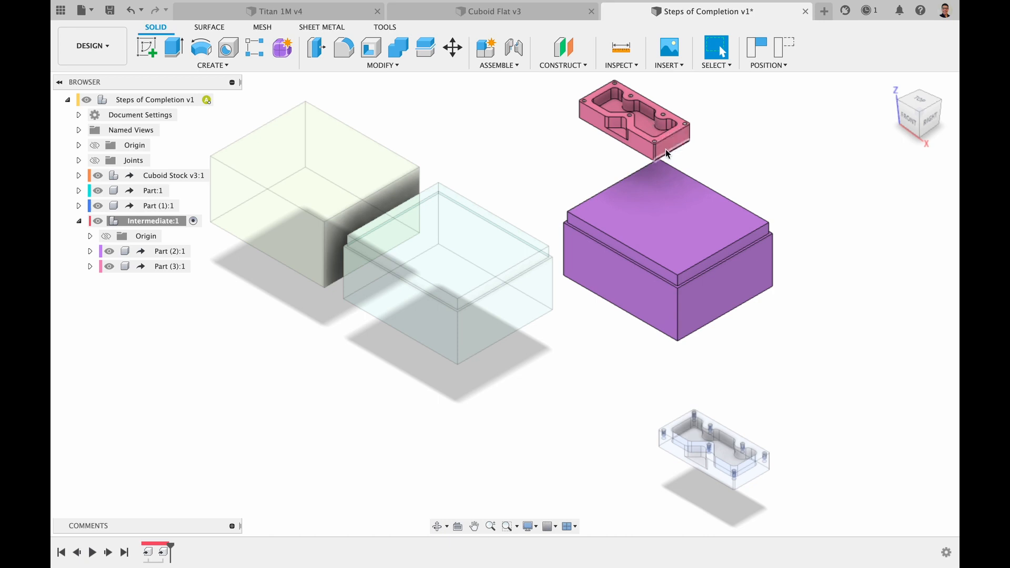
scroll(654, 148, "up", 3)
scroll(655, 148, "down", 4)
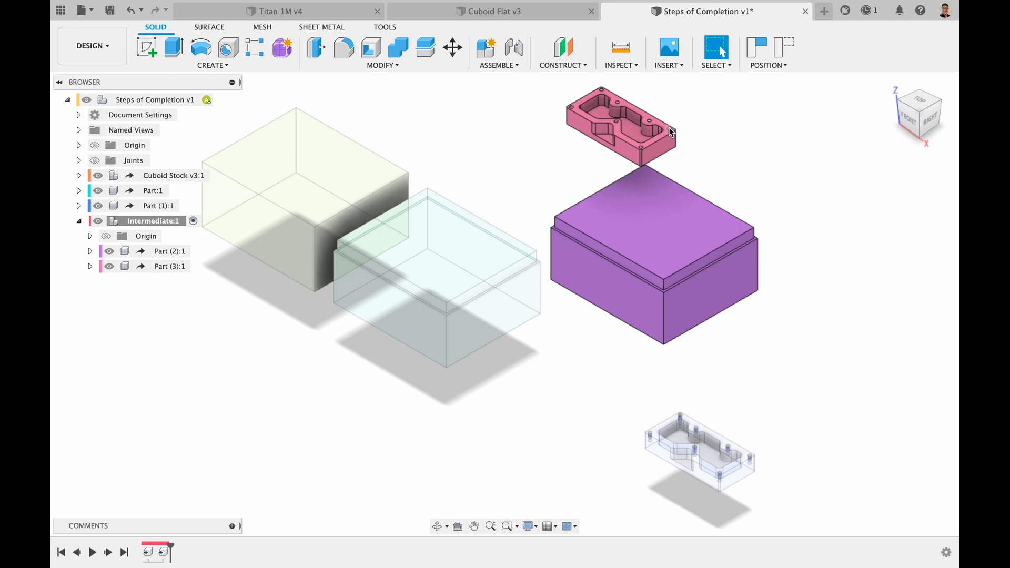
Measure the vertical corner edge of the derived Titan 1M part in Intermediate to get its height.
scroll(669, 130, "up", 5)
scroll(592, 266, "up", 5)
scroll(592, 267, "left", 5)
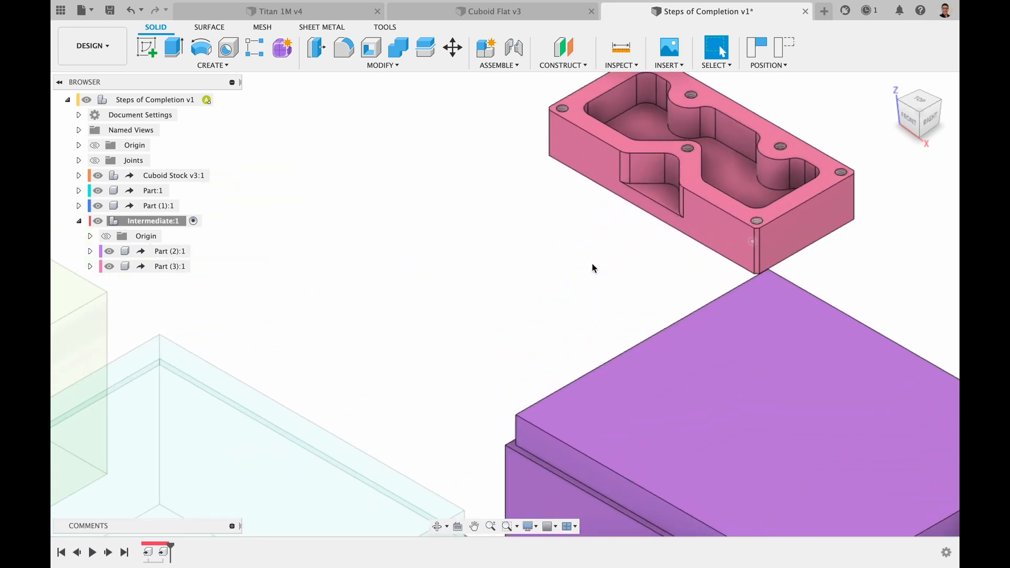
key("i")
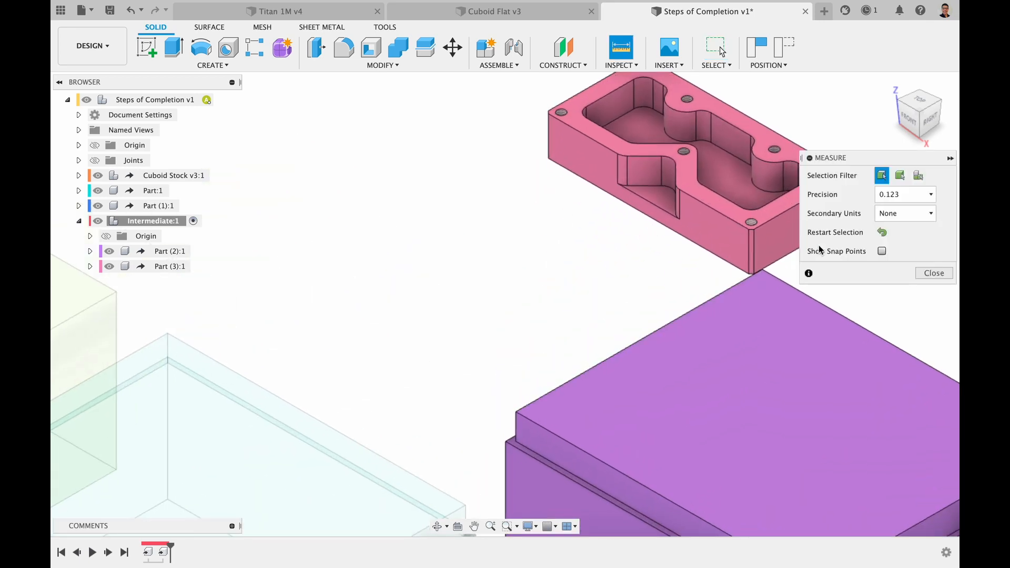
left_click(755, 247)
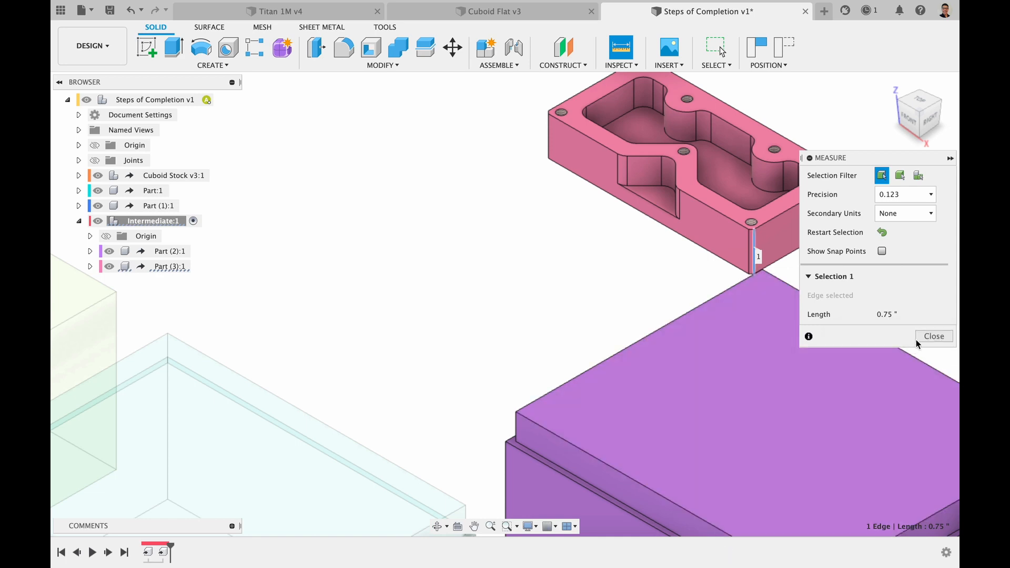
left_click(934, 335)
scroll(566, 339, "up", 5)
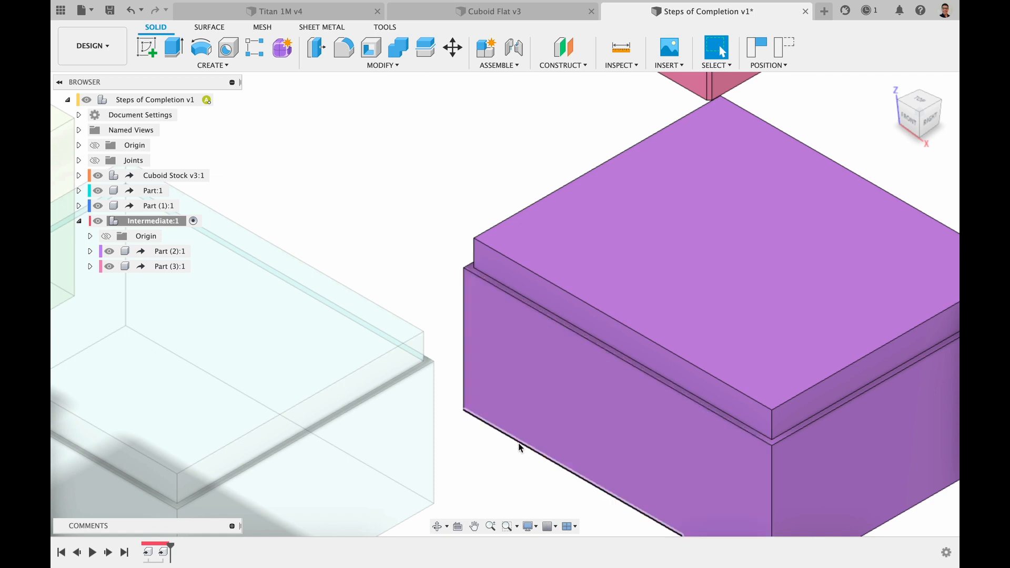
Measure the long bottom edge of the derived prepped block in Intermediate.
scroll(510, 487, "down", 5)
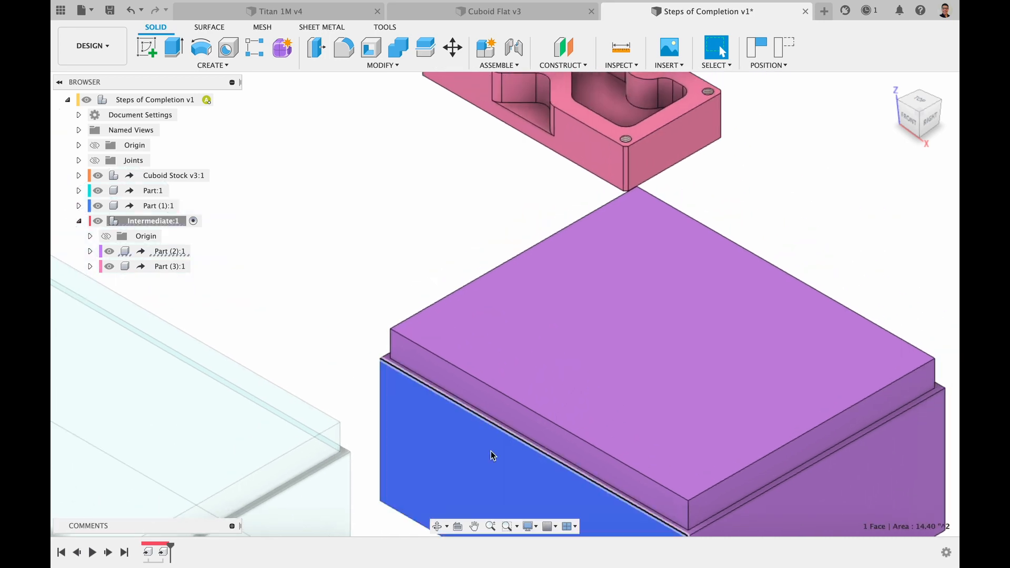
left_click(408, 516)
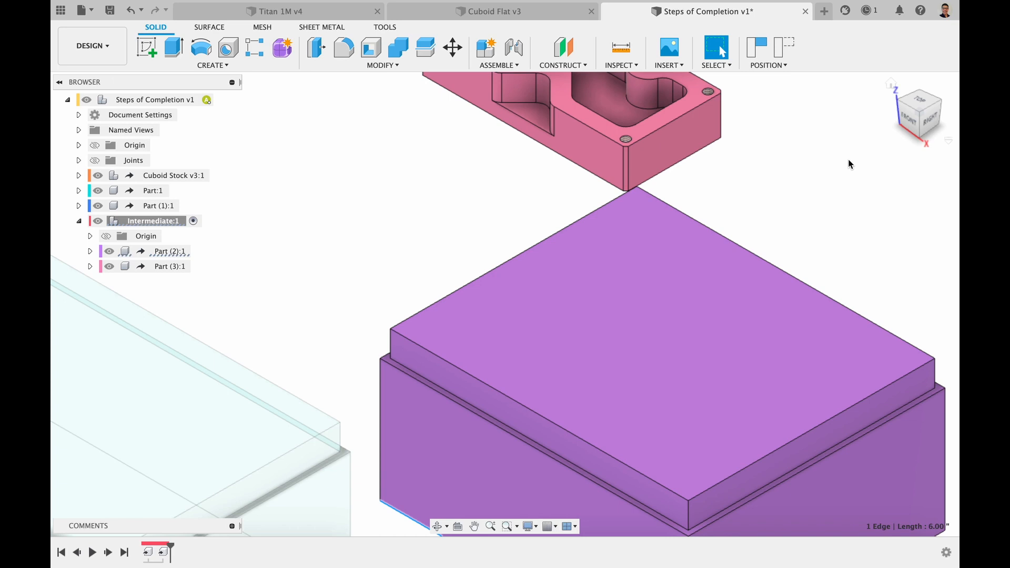
scroll(848, 160, "down", 5)
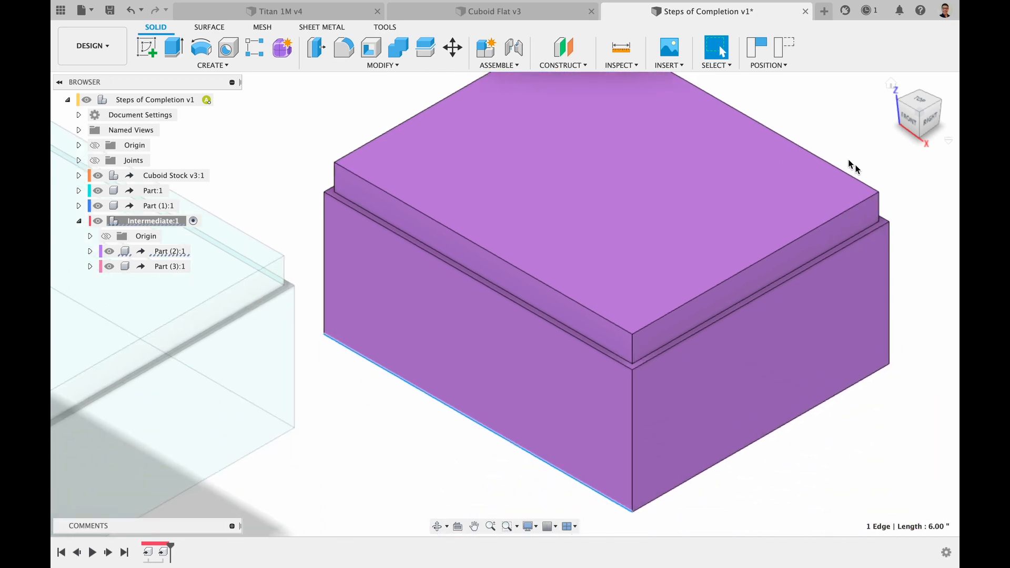
left_click(907, 207)
Activate the derived prepped block component, Part (2), inside Intermediate for editing its underside.
mouse_move(924, 129)
left_mouse_down()
mouse_move(925, 83)
mouse_move(918, 126)
left_mouse_up()
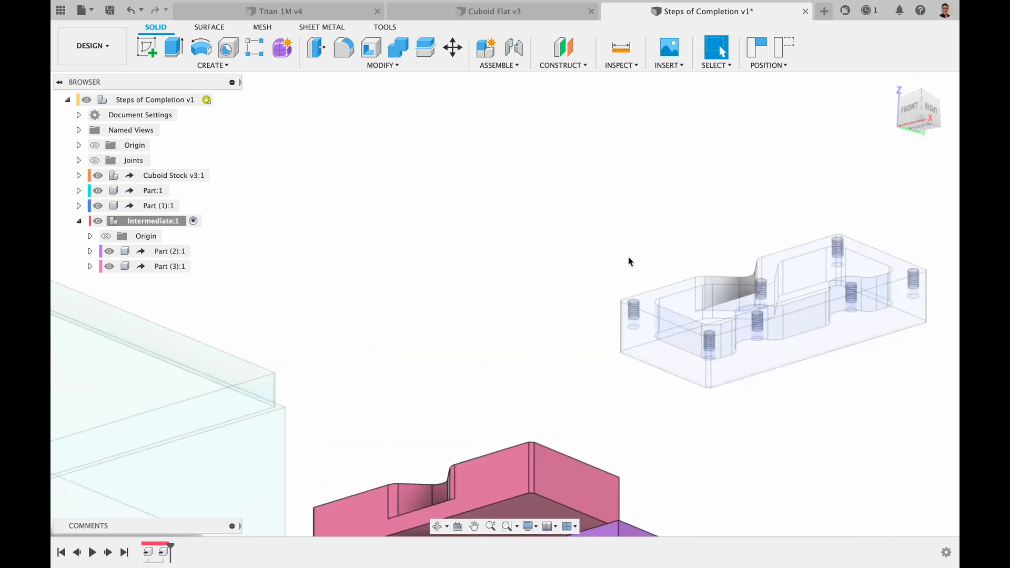
scroll(628, 257, "down", 5)
scroll(629, 256, "up", 2)
scroll(629, 257, "down", 8)
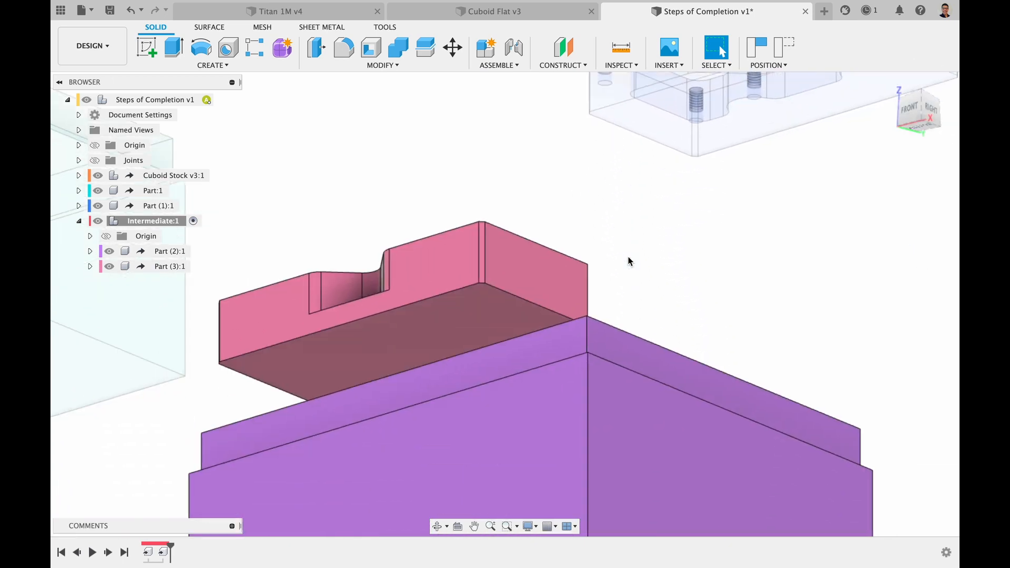
scroll(628, 261, "down", 4)
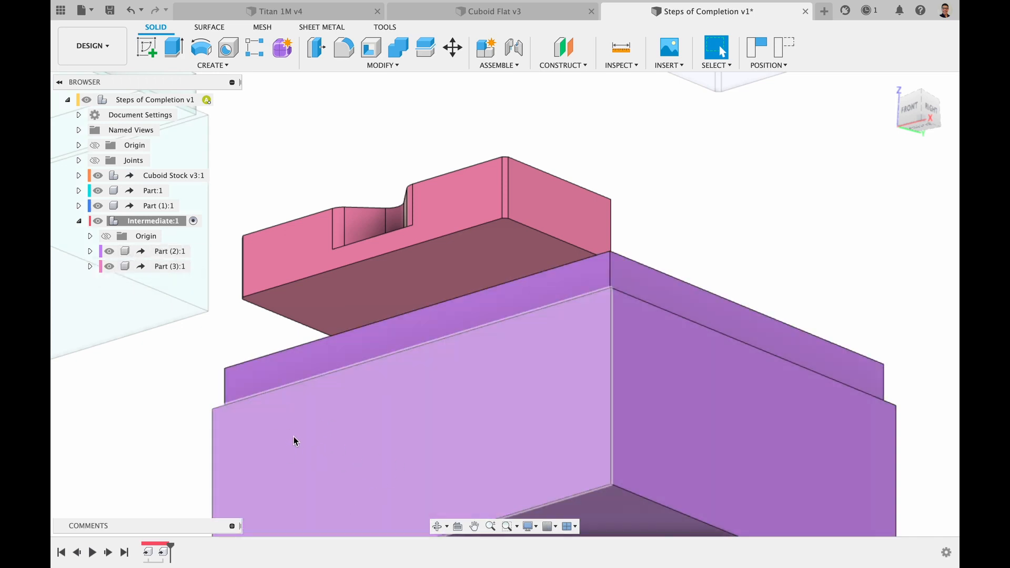
left_click(200, 251)
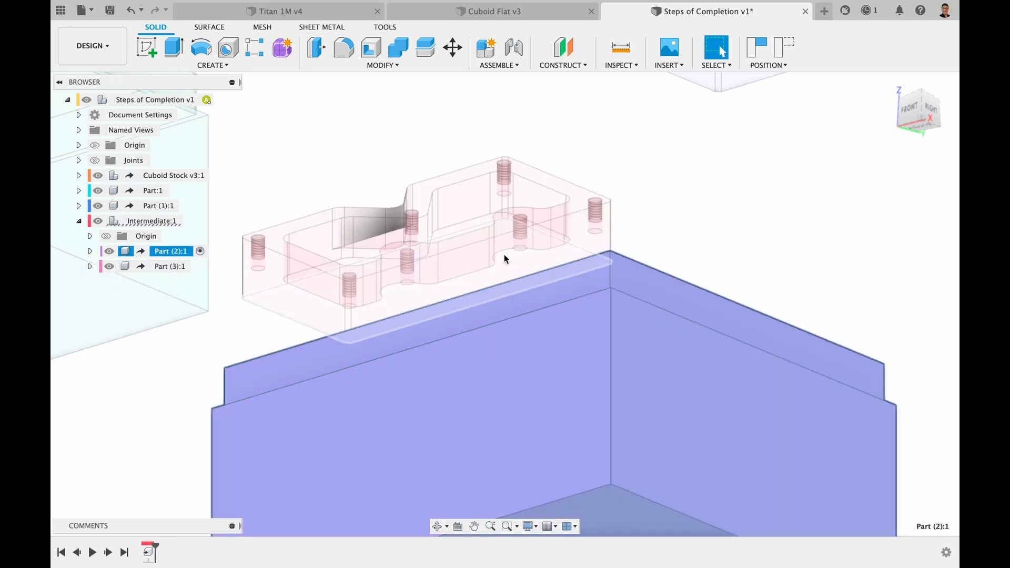
left_click(783, 166)
scroll(783, 166, "down", 5)
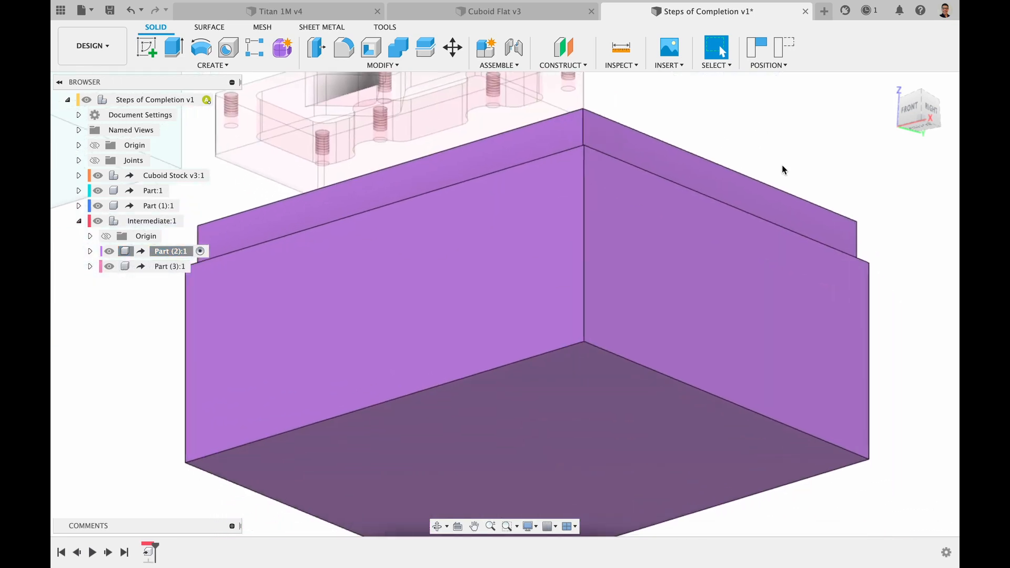
scroll(782, 169, "down", 2)
key("e")
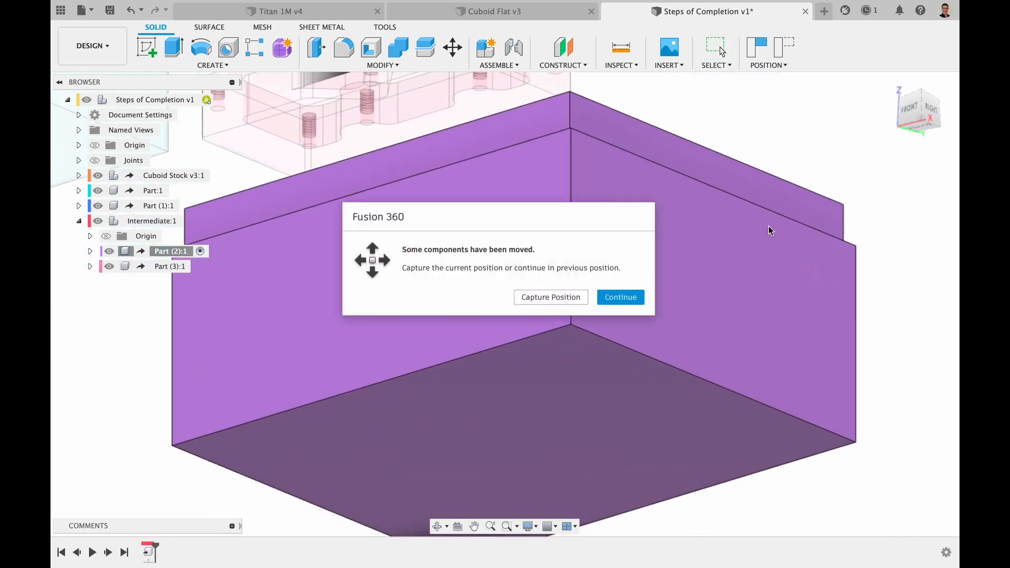
left_click(623, 297)
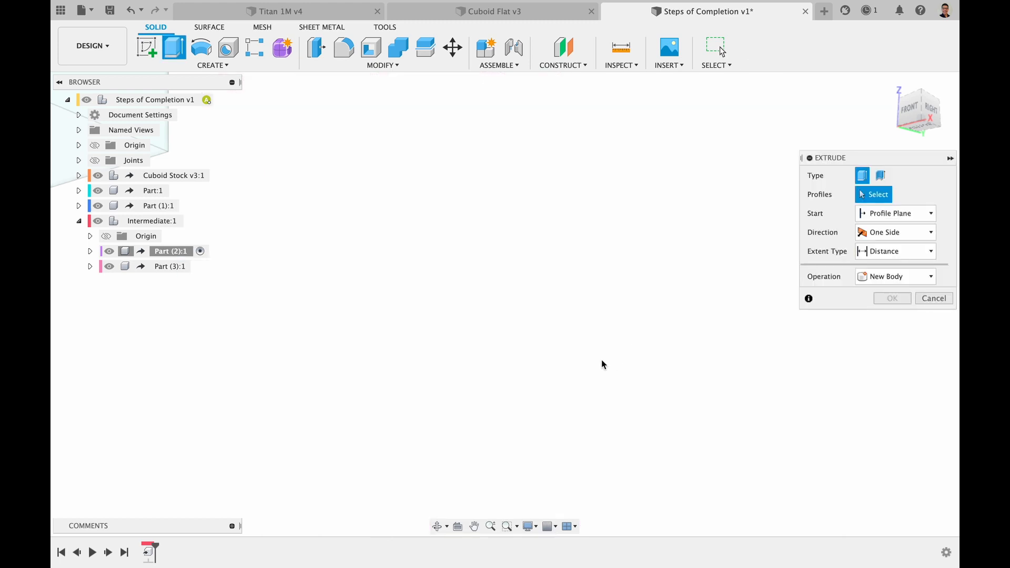
left_click(934, 298)
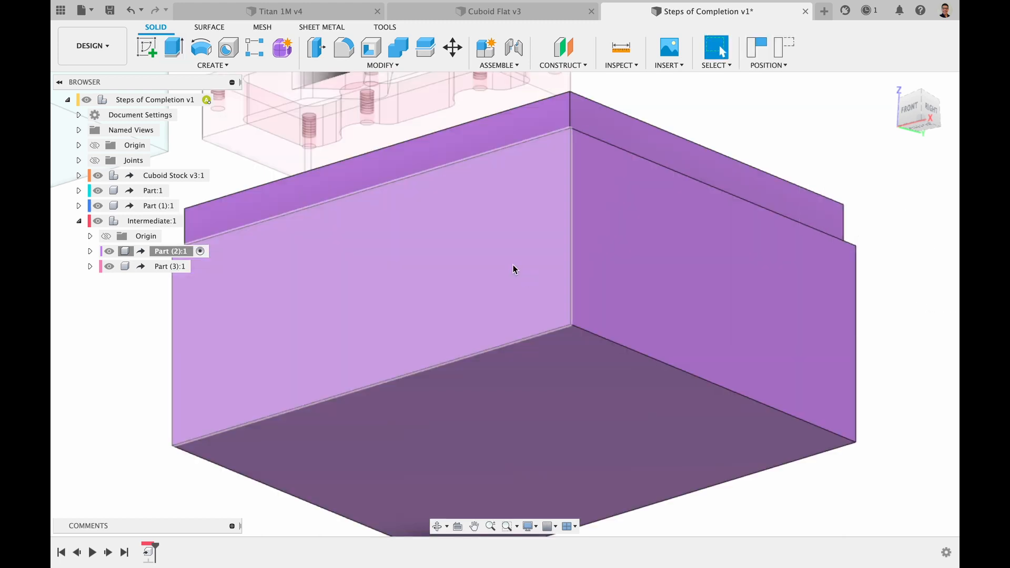
Capture the moved component positions and cut 0.8 in off the bottom face of the derived prepped block with Extrude.
key("e")
left_click(552, 299)
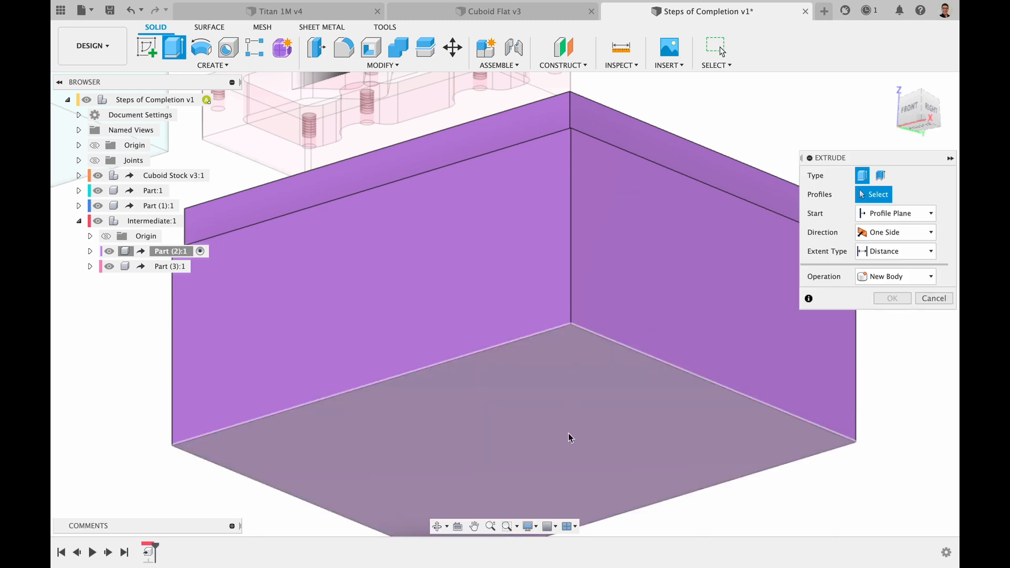
left_click(553, 440)
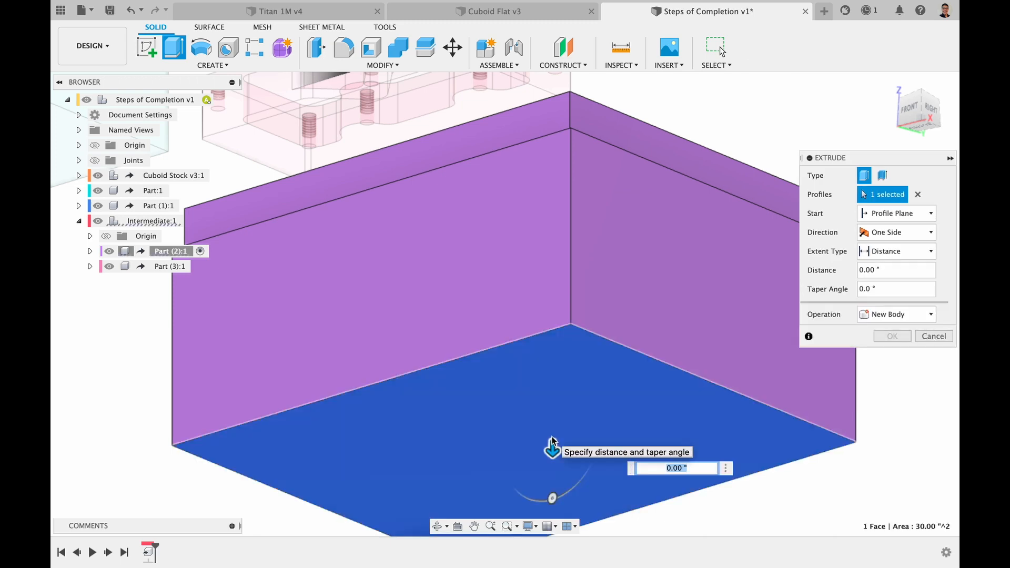
type("-.8")
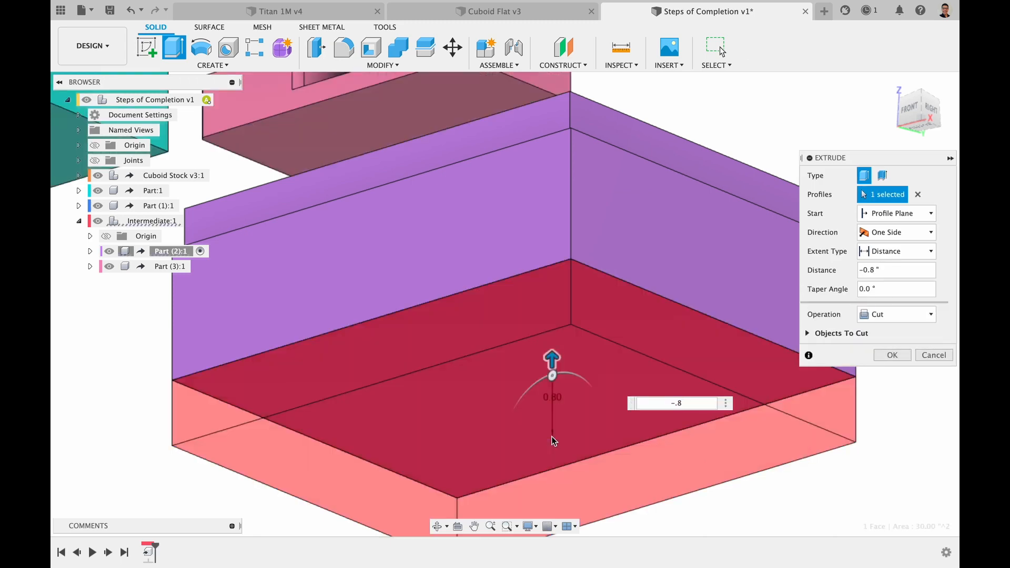
key("Return")
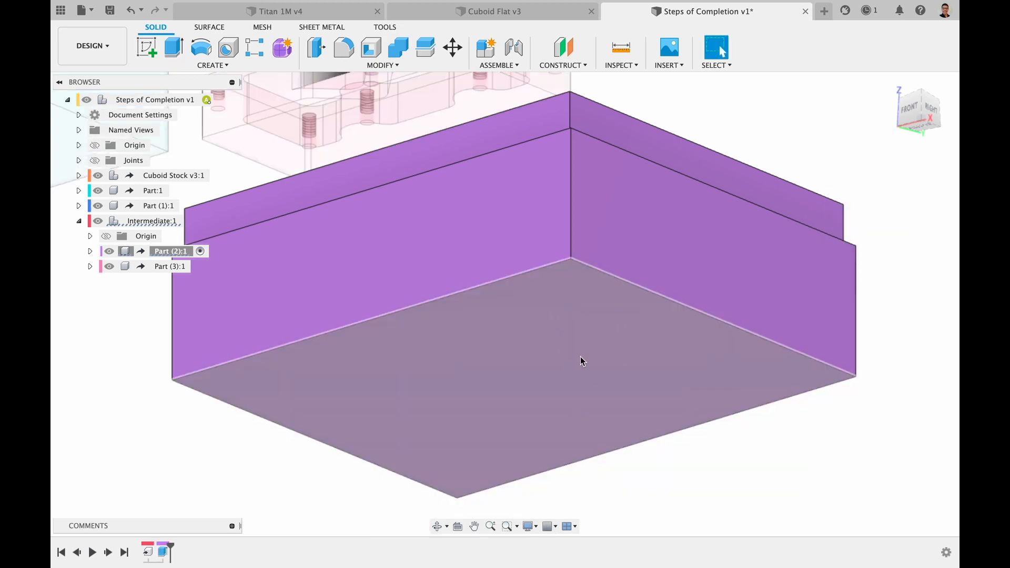
scroll(580, 355, "up", 3)
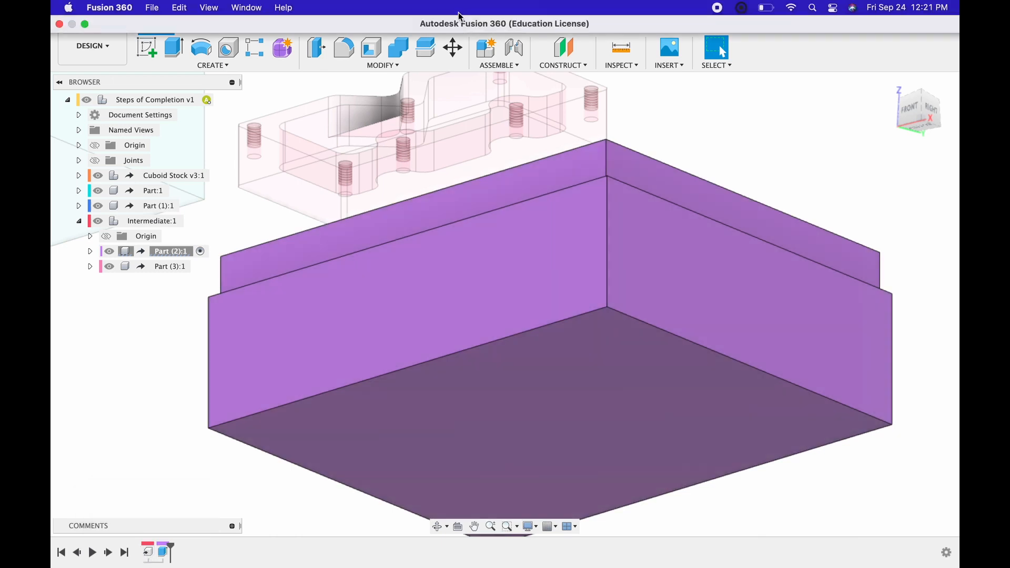
Examine the feature history of the Part component in the Cuboid Flat design and return to Steps of Completion.
left_click(483, 11)
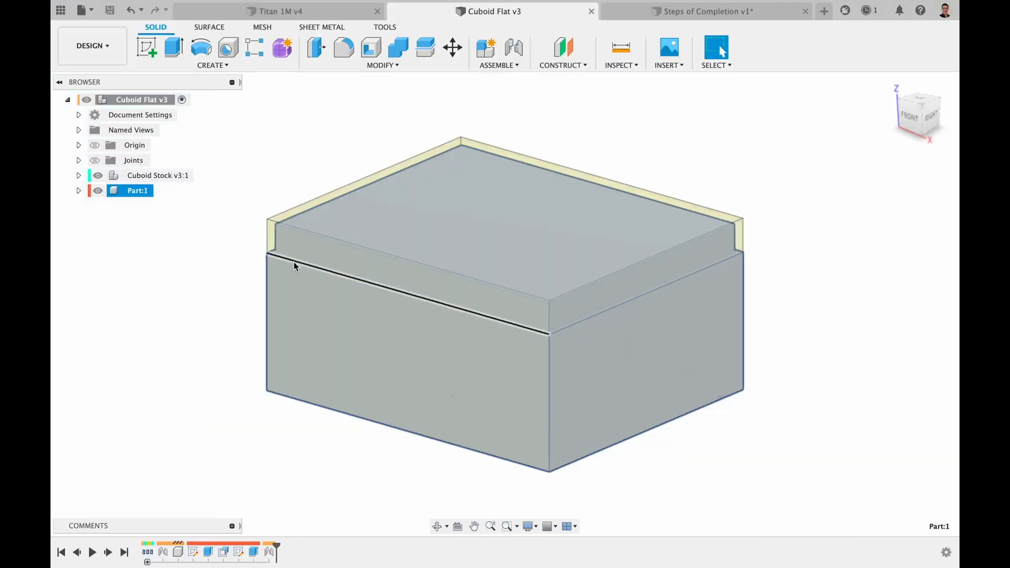
left_click(193, 430)
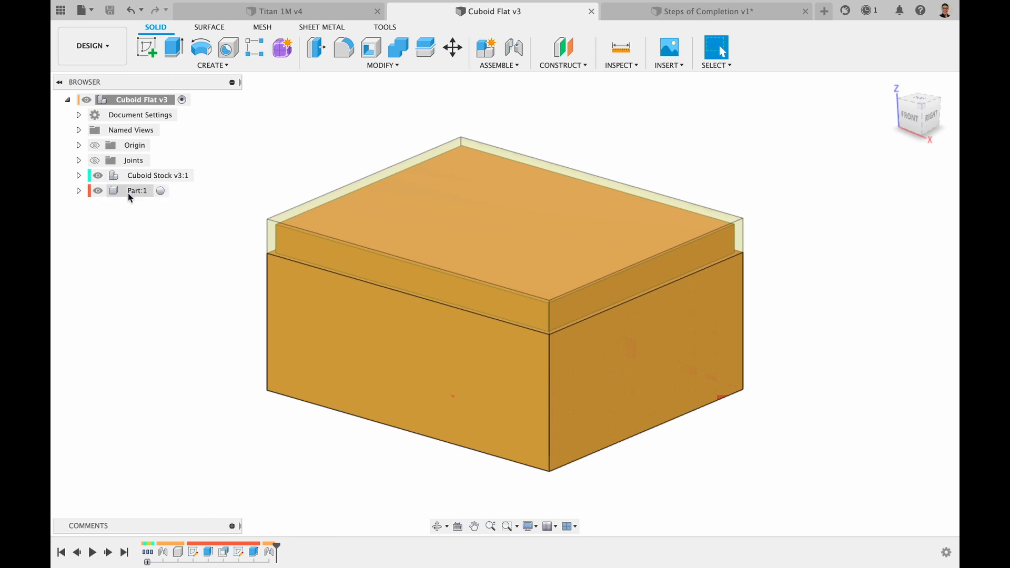
left_click(161, 190)
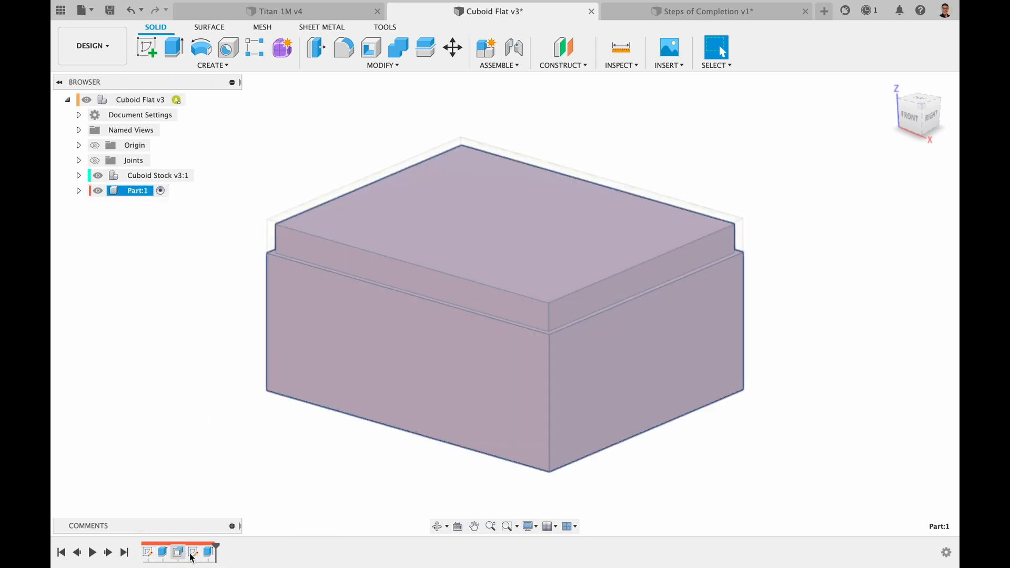
left_click(763, 14)
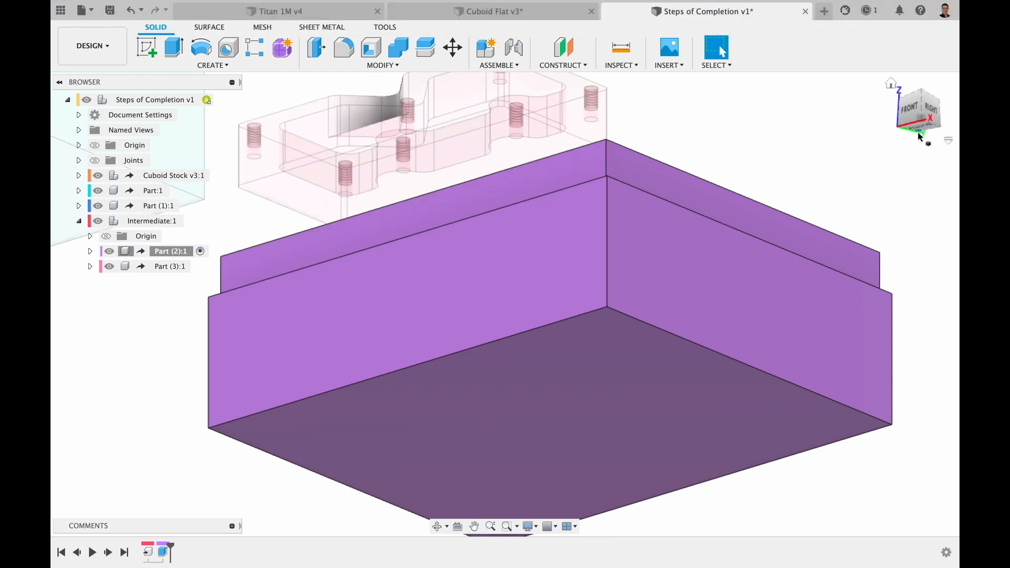
Activate the Intermediate component and hide the stock, the original prepped part and the original Titan 1M part.
left_click(894, 120)
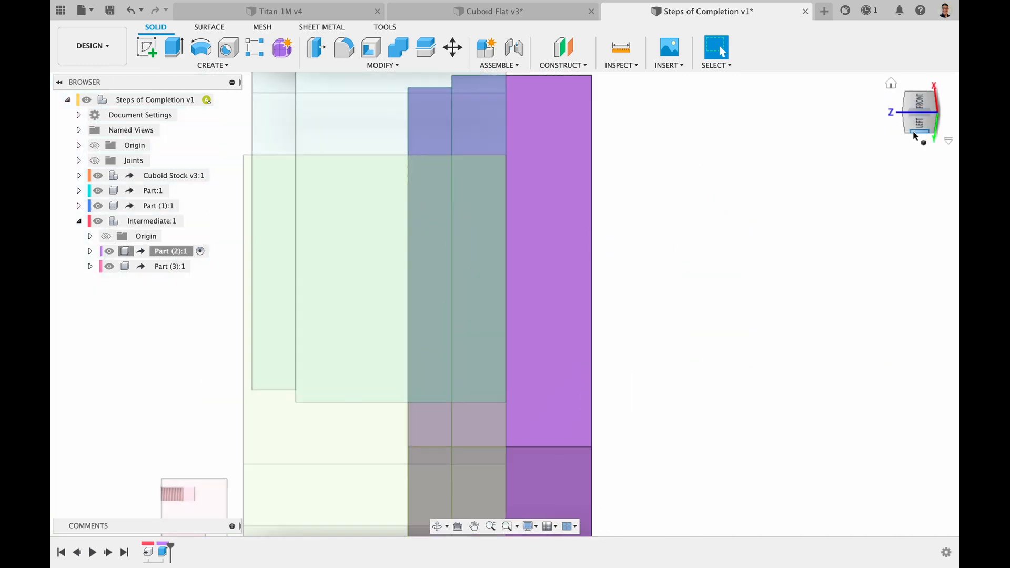
left_click(176, 221)
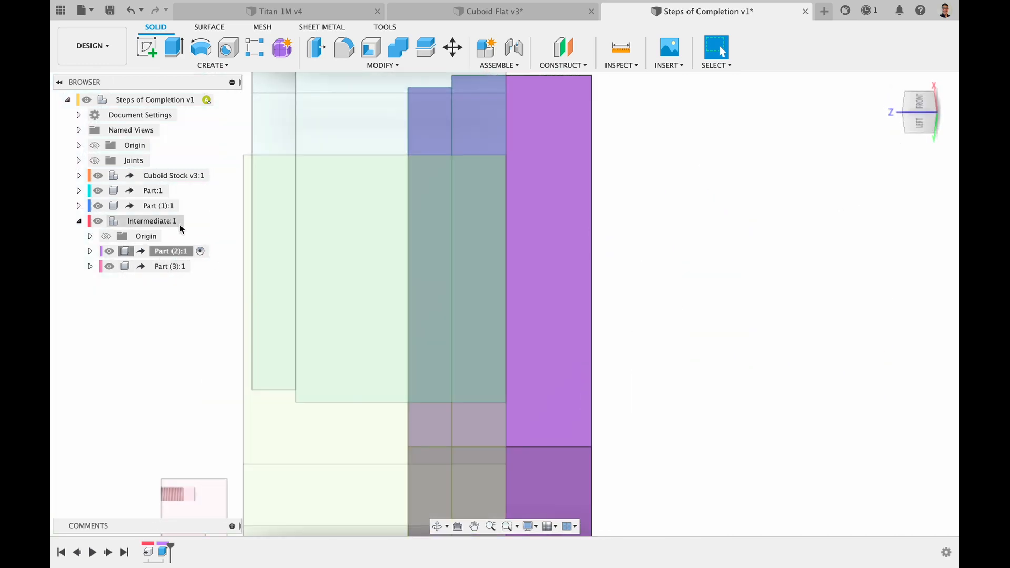
left_click(192, 223)
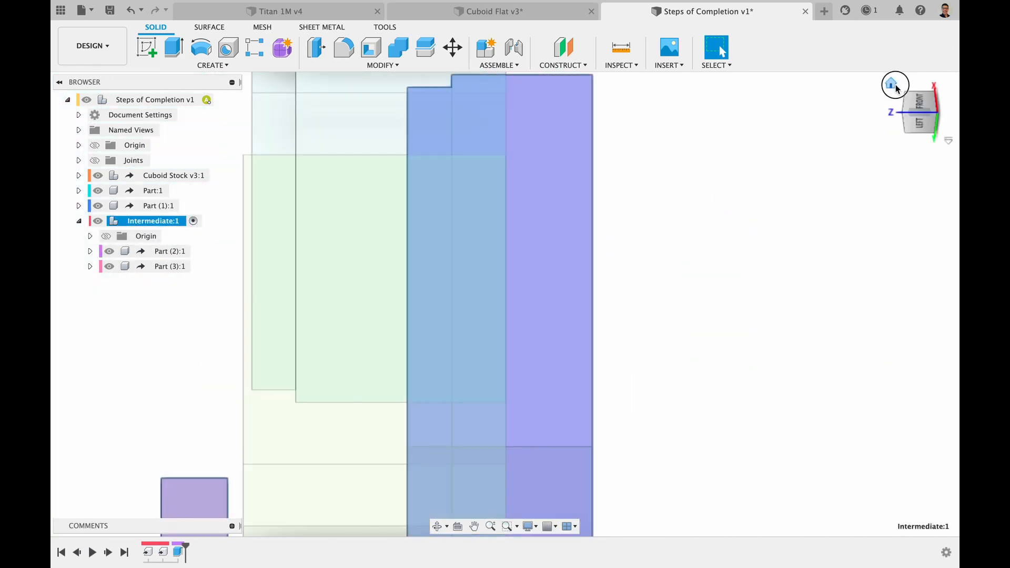
left_click(892, 84)
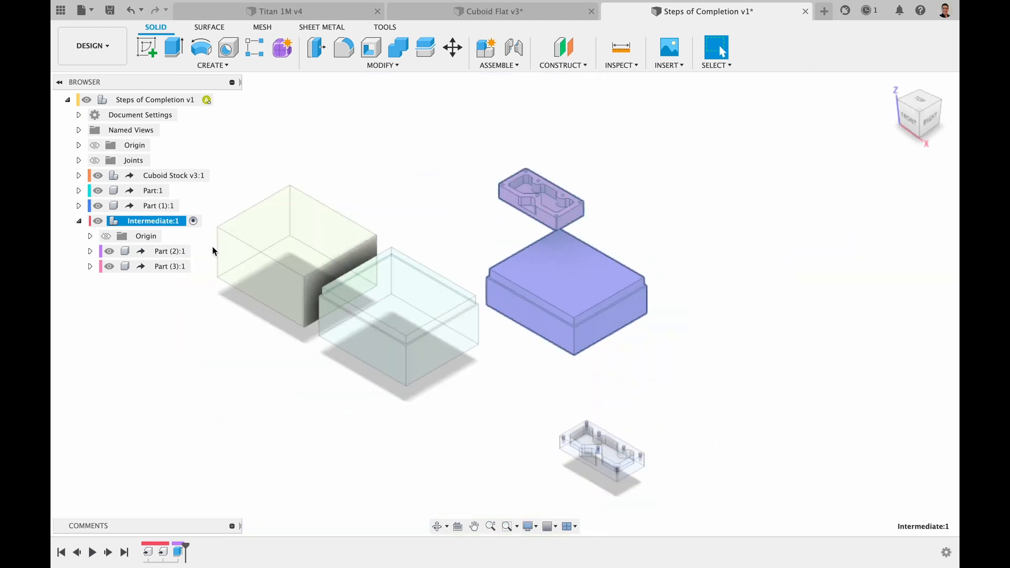
left_click(98, 190)
left_click(99, 206)
left_click(98, 177)
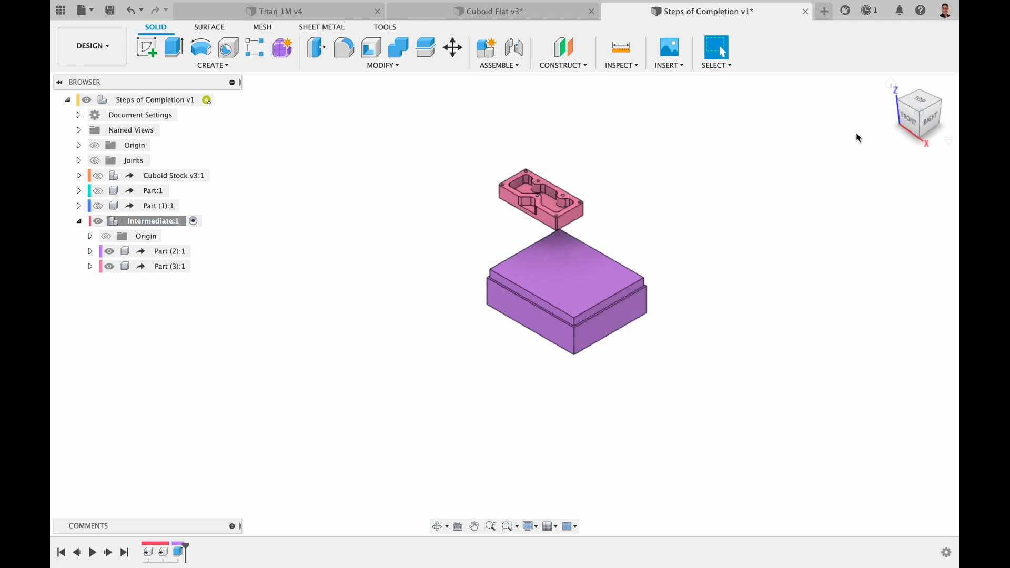
Joint the bottom face center of the derived Titan 1M part to the bottom face center of the cut block in Intermediate.
left_click(891, 83)
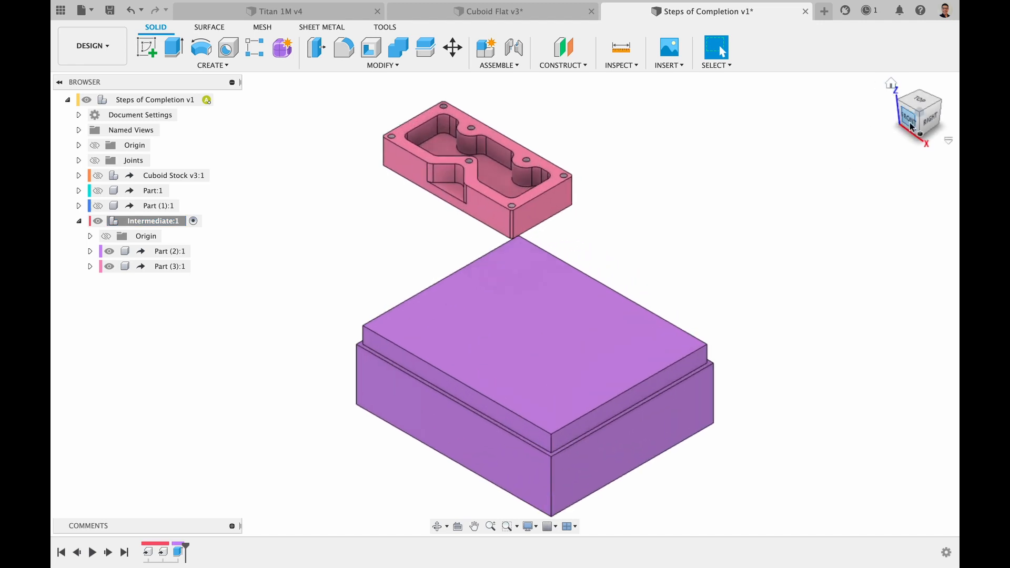
mouse_move(899, 125)
left_mouse_down()
mouse_move(947, 74)
mouse_move(958, 83)
left_mouse_up()
key("j")
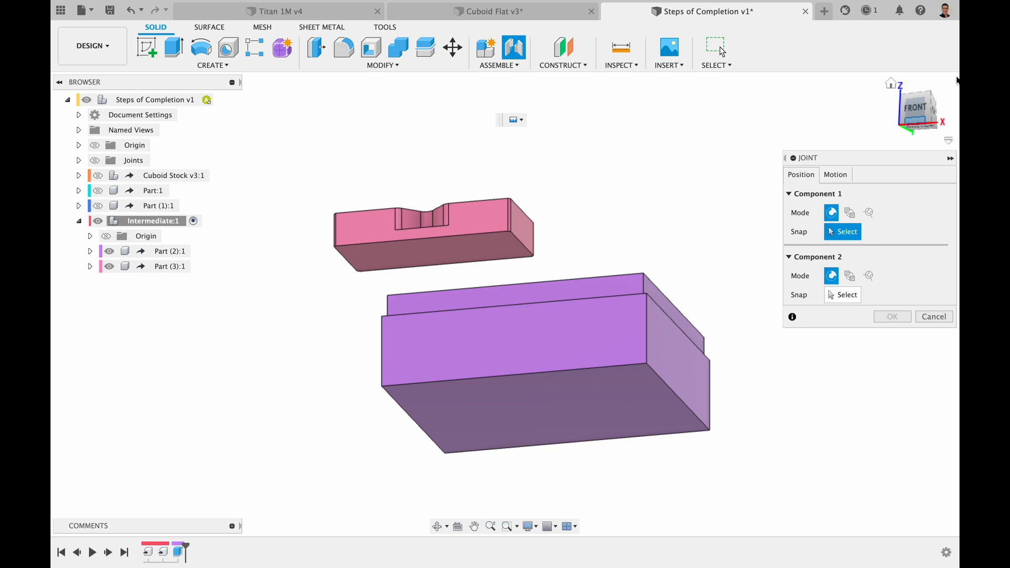
left_click(437, 253)
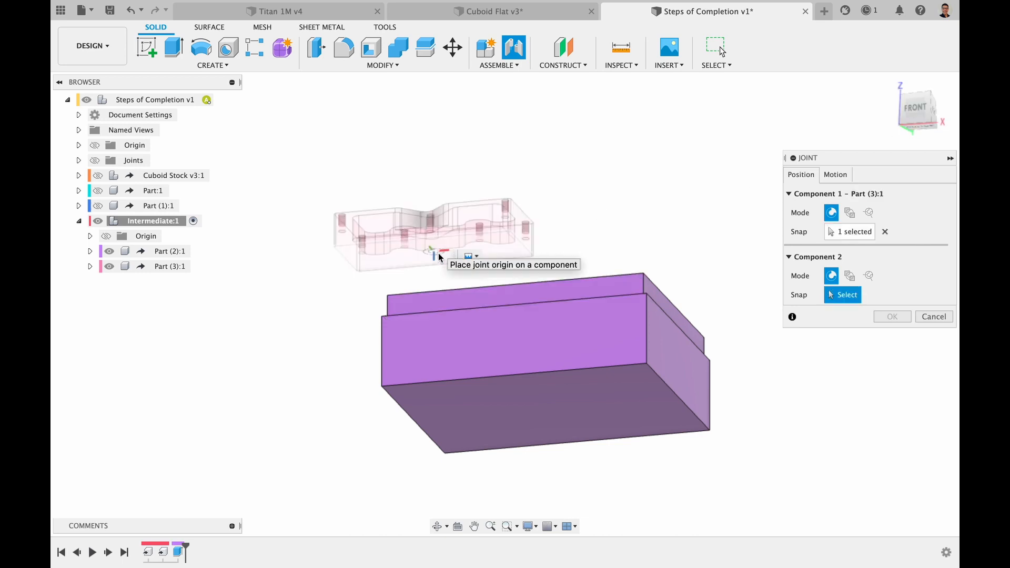
left_click(548, 410)
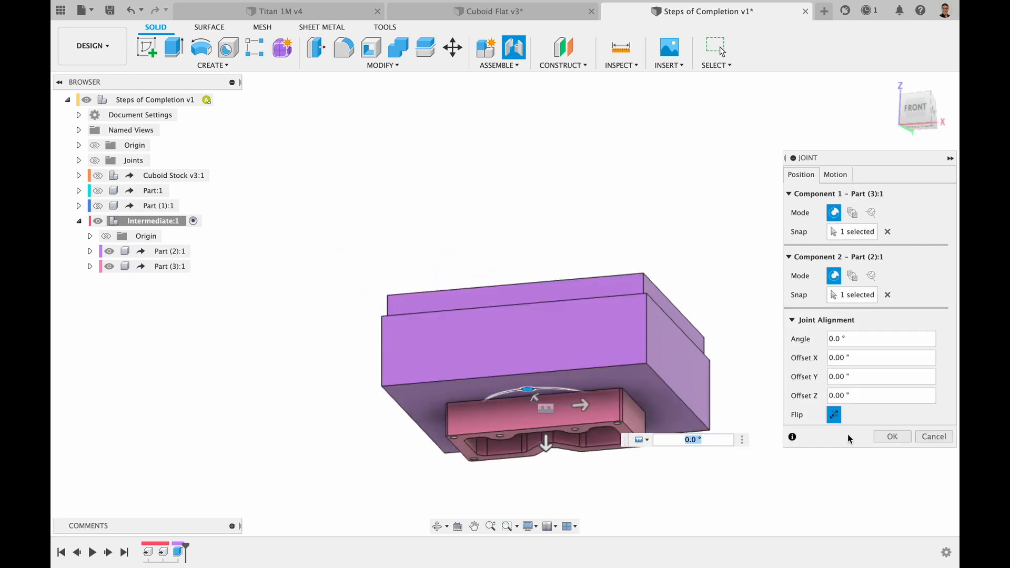
left_click(896, 437)
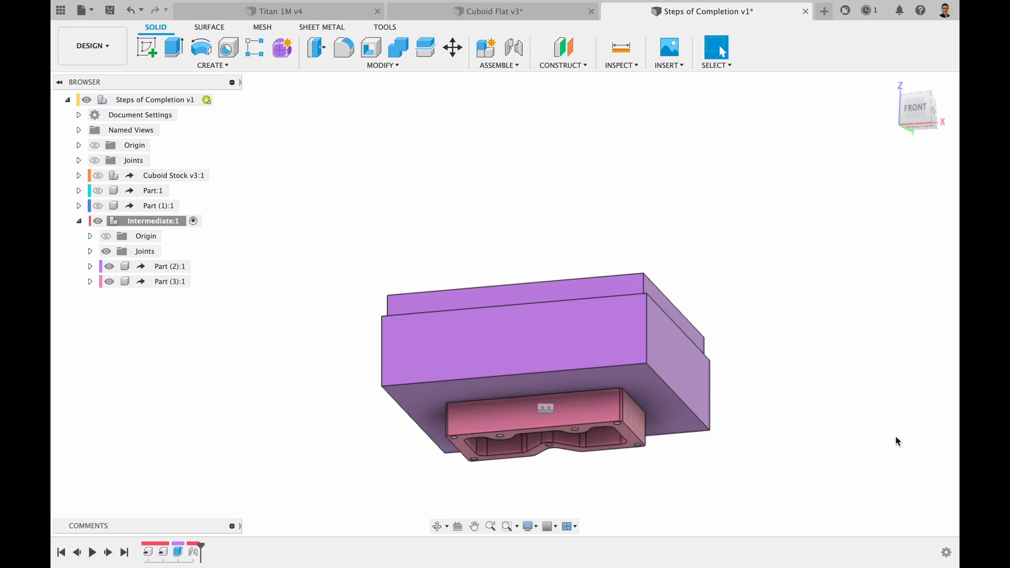
Show the stock, the original prepped part and the original Titan 1M part again.
left_click(98, 206)
left_click(98, 190)
left_click(98, 176)
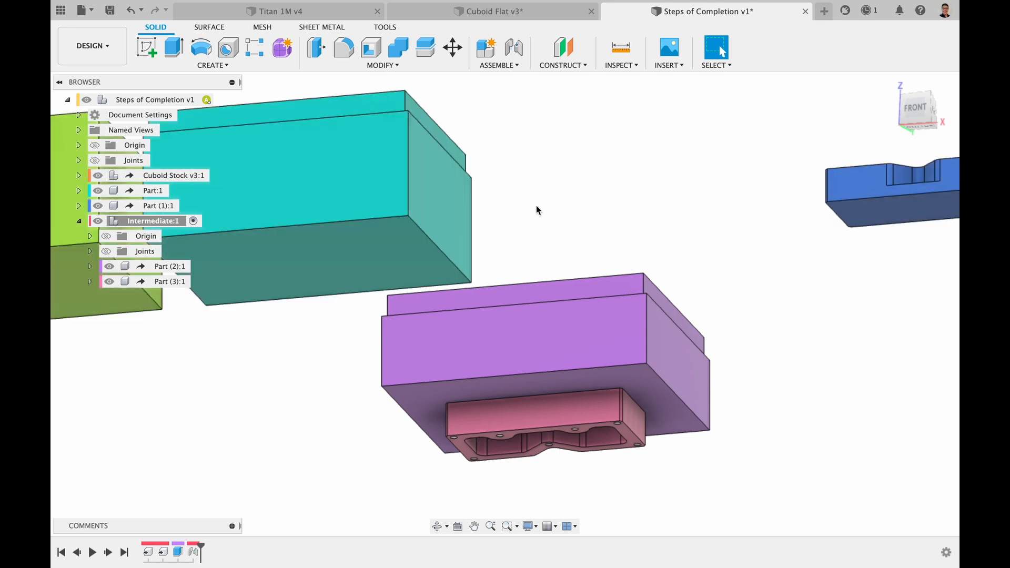
left_click(887, 87)
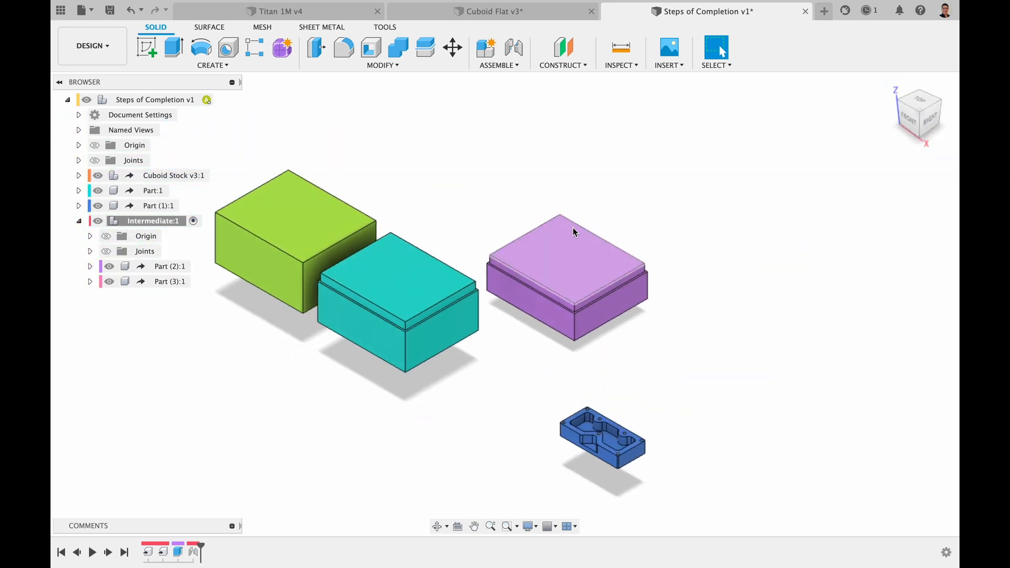
From the top-level component, joint the Intermediate block's top face center to the prepped part's bottom face center, flipped, with a 7.00 in X offset.
left_click(79, 221)
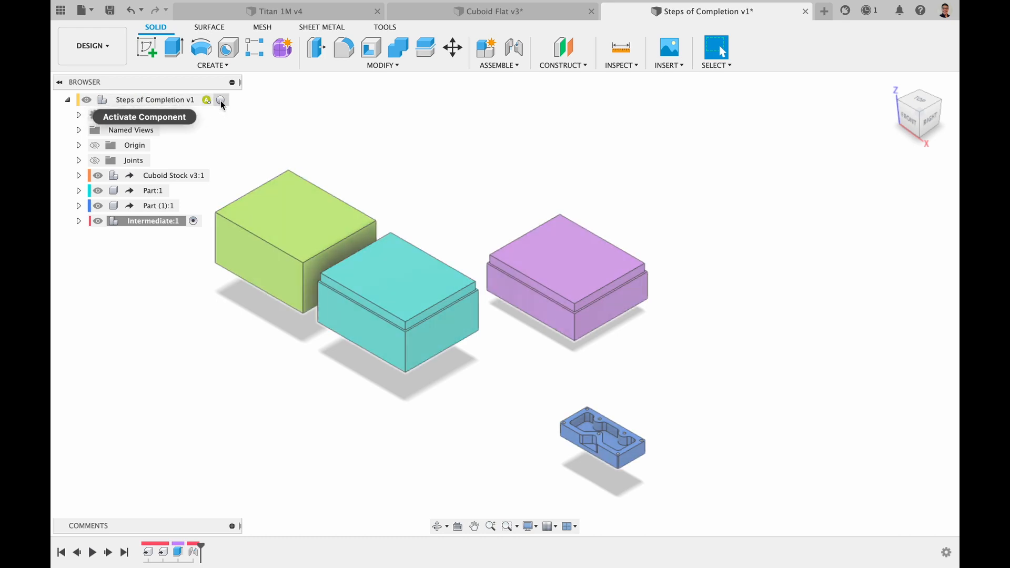
left_click(221, 100)
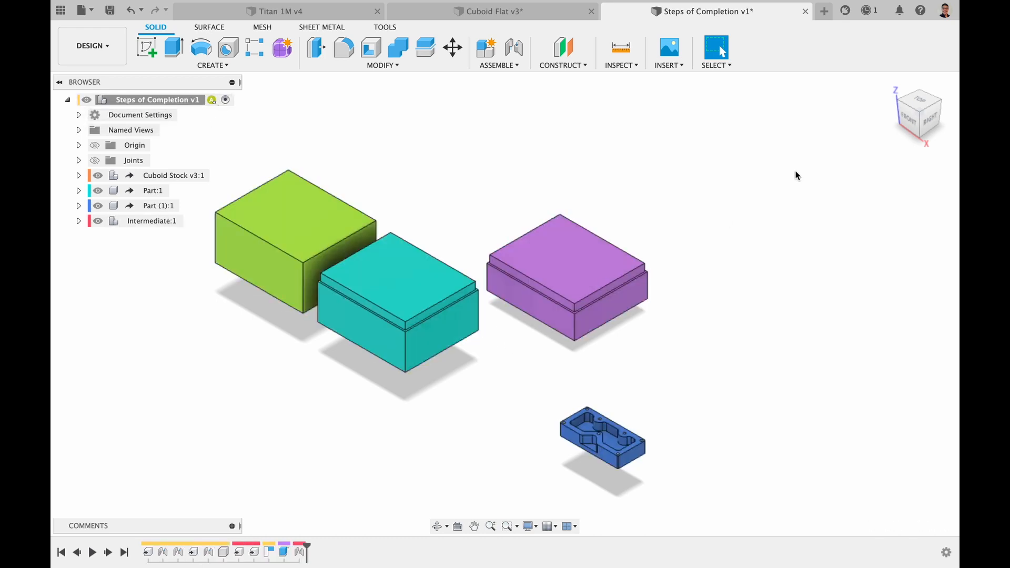
key("j")
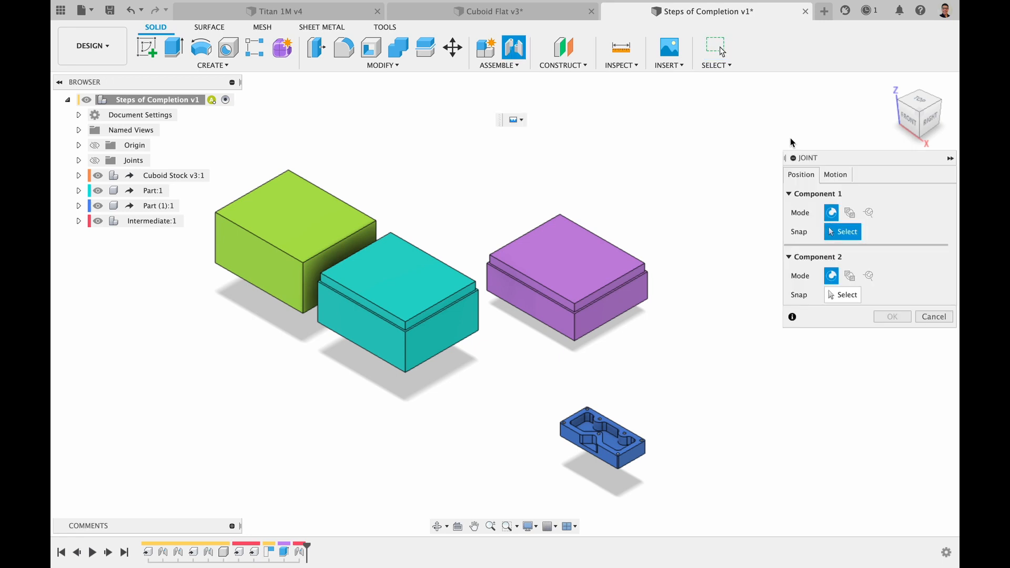
left_click(569, 261)
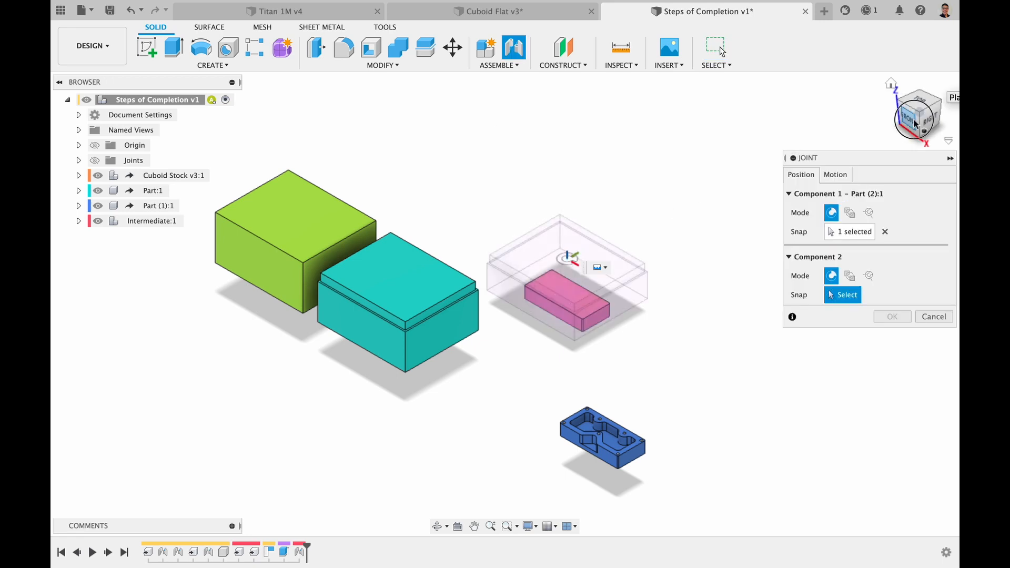
left_click_drag(917, 120, 939, 50)
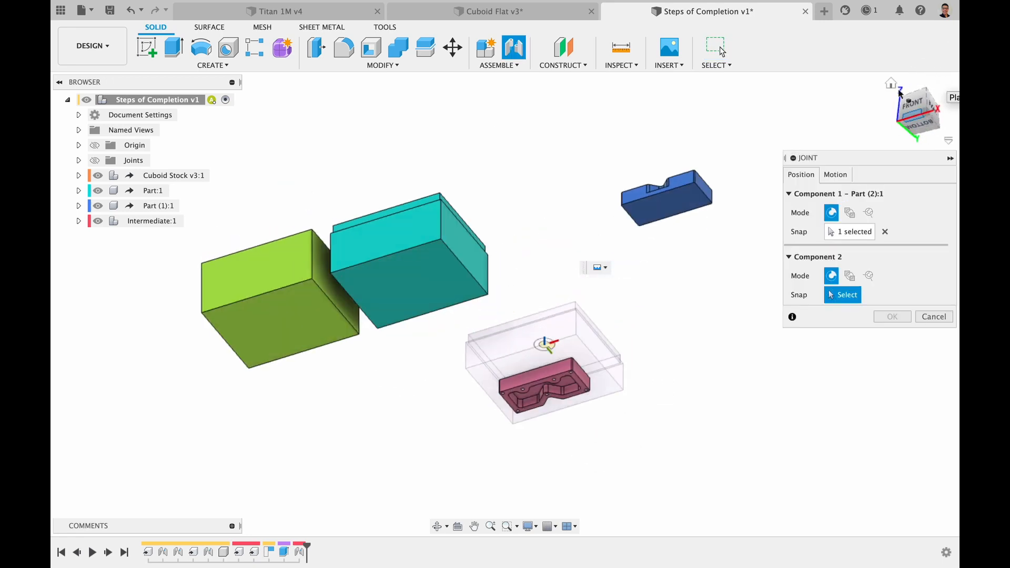
left_click(410, 283)
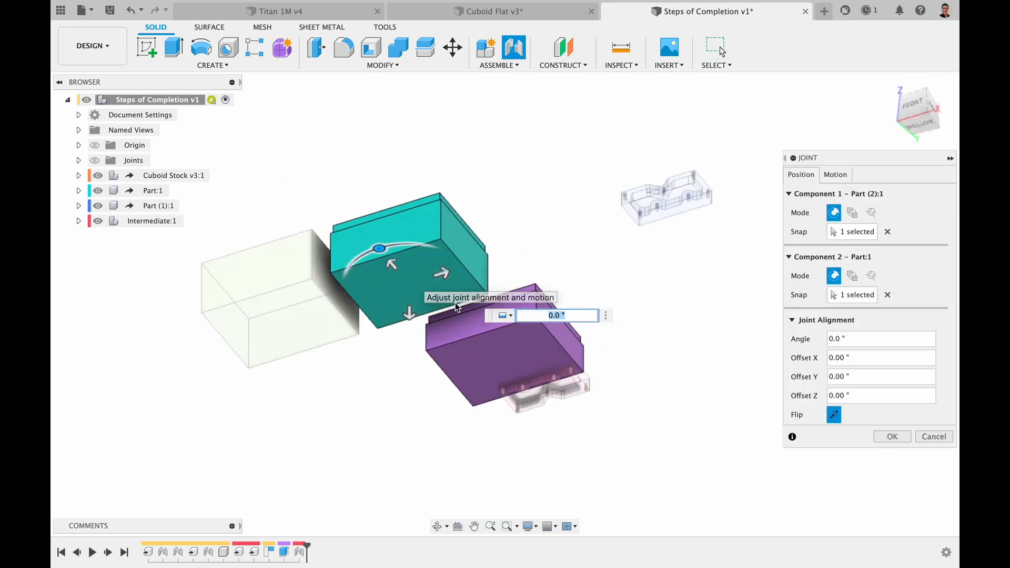
left_click(441, 274)
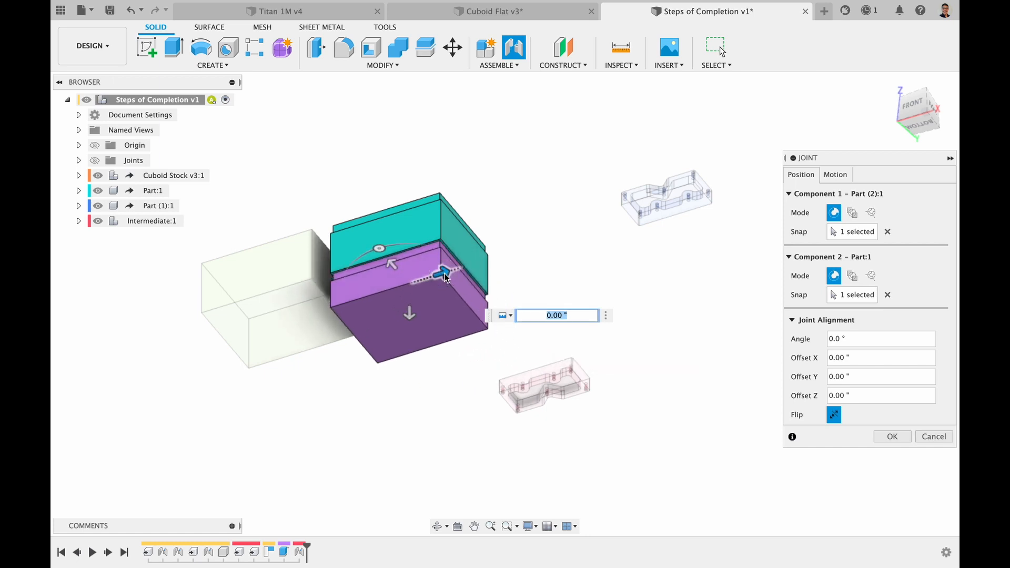
left_click(833, 417)
left_click_drag(444, 274, 583, 269)
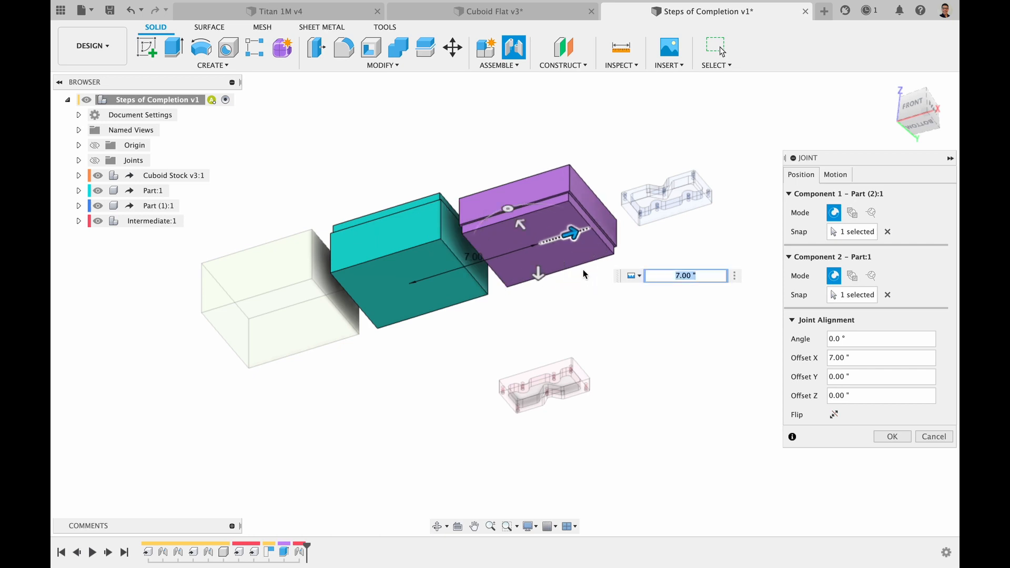
left_click(907, 441)
left_click(891, 83)
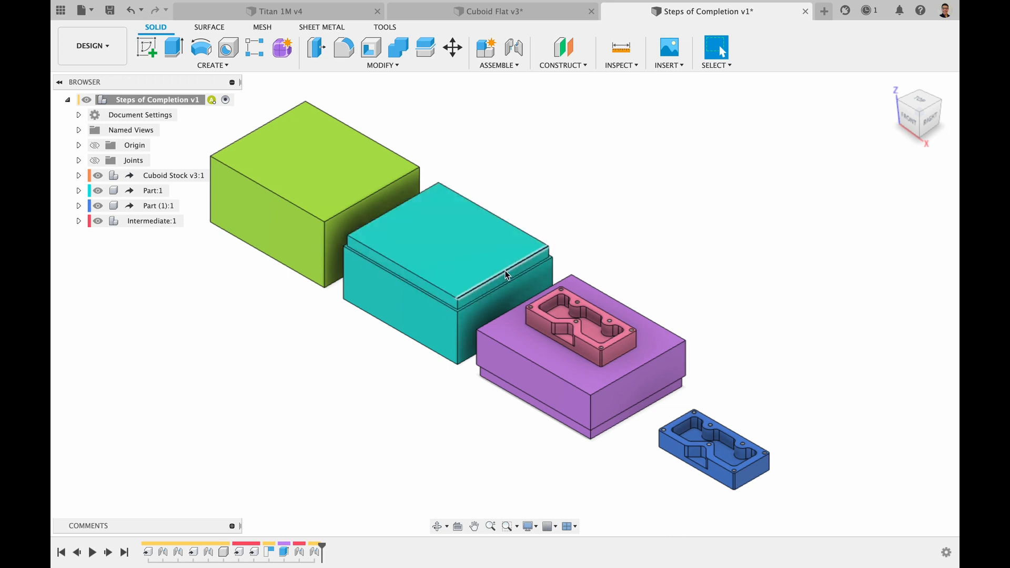
Examine the row of stages from the front and from below, comparing the prepped part's height with the flipped Intermediate assembly.
left_click(913, 119)
scroll(329, 267, "up", 3)
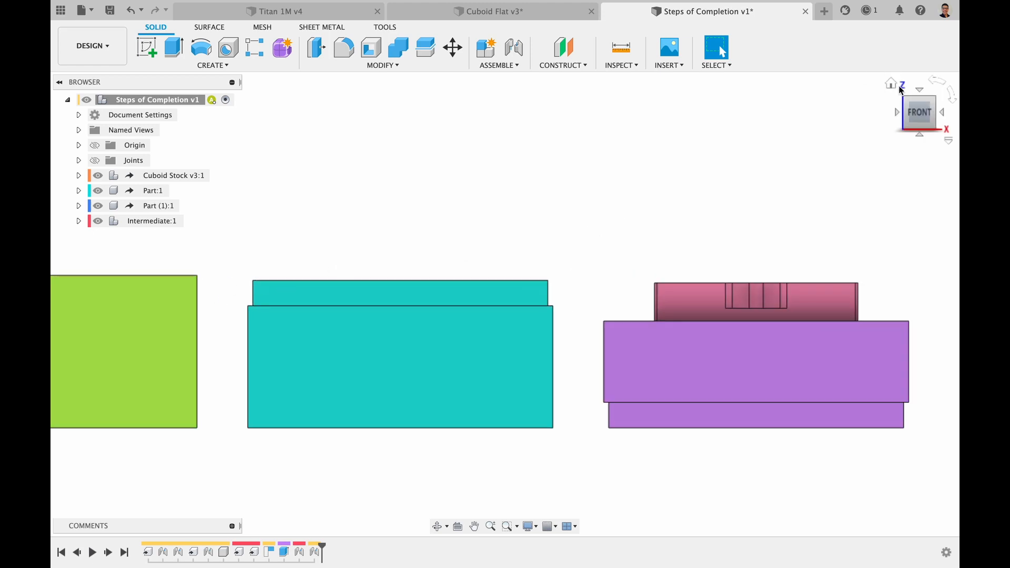
left_click(892, 84)
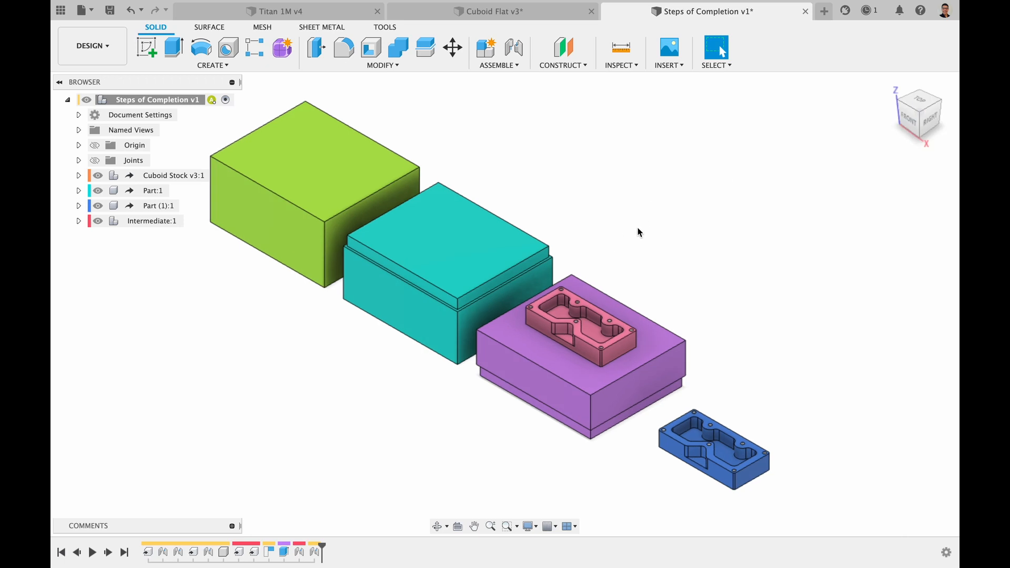
left_click(910, 120)
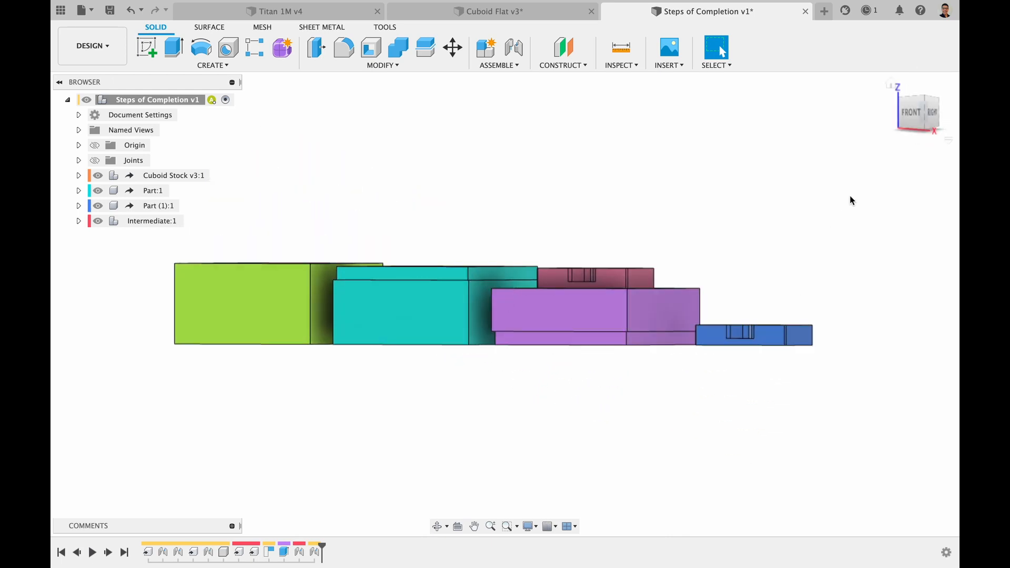
left_click(907, 118)
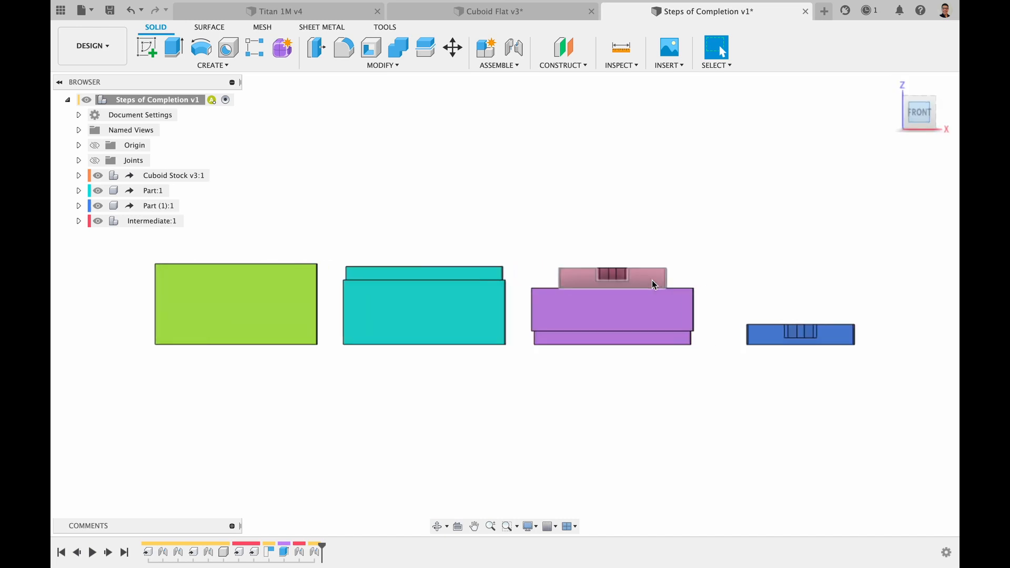
scroll(569, 266, "up", 3)
scroll(569, 270, "up", 2)
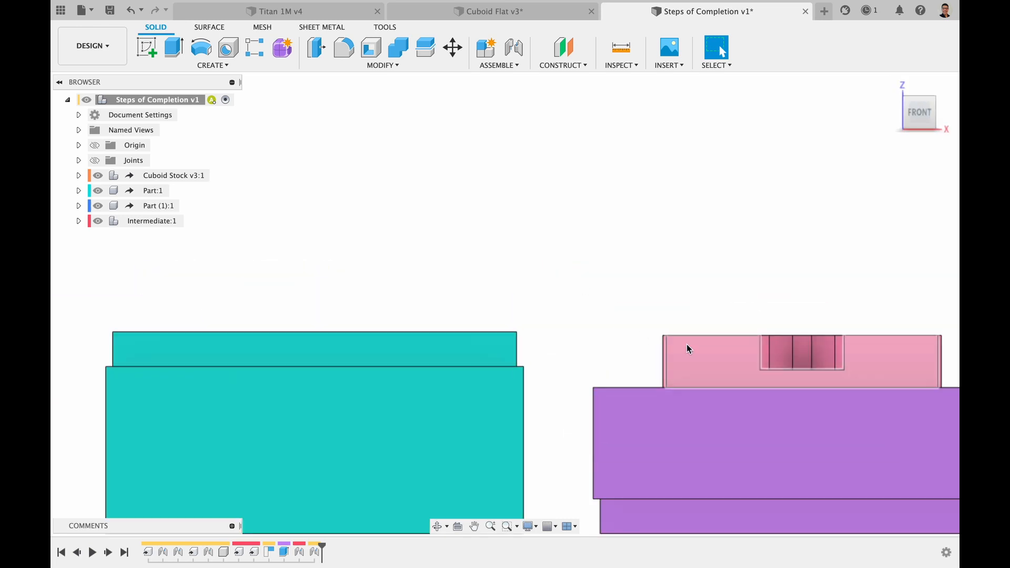
scroll(695, 335, "up", 3)
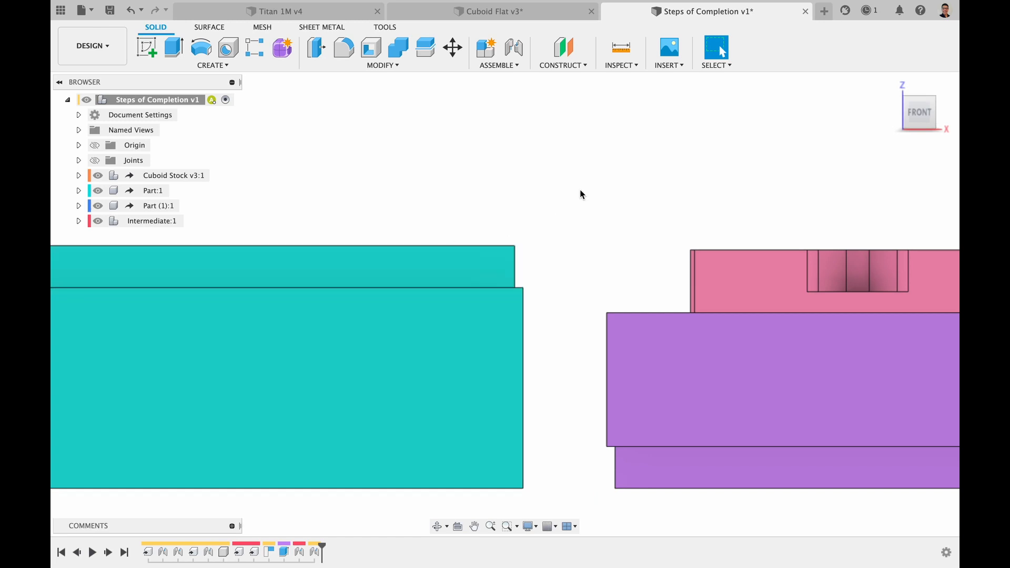
left_click(889, 85)
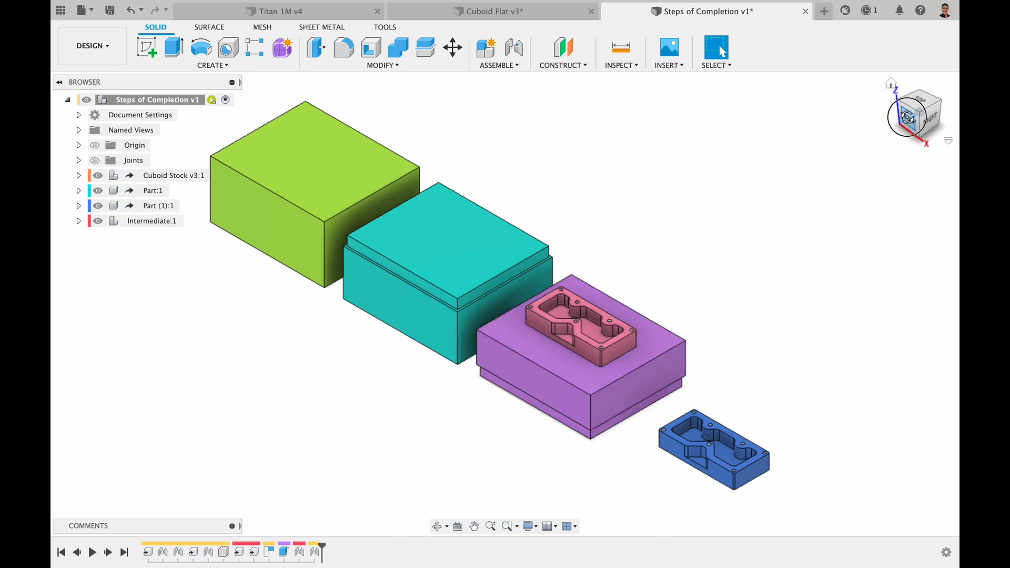
mouse_move(918, 113)
left_mouse_down()
mouse_move(889, 92)
mouse_move(893, 84)
left_mouse_up()
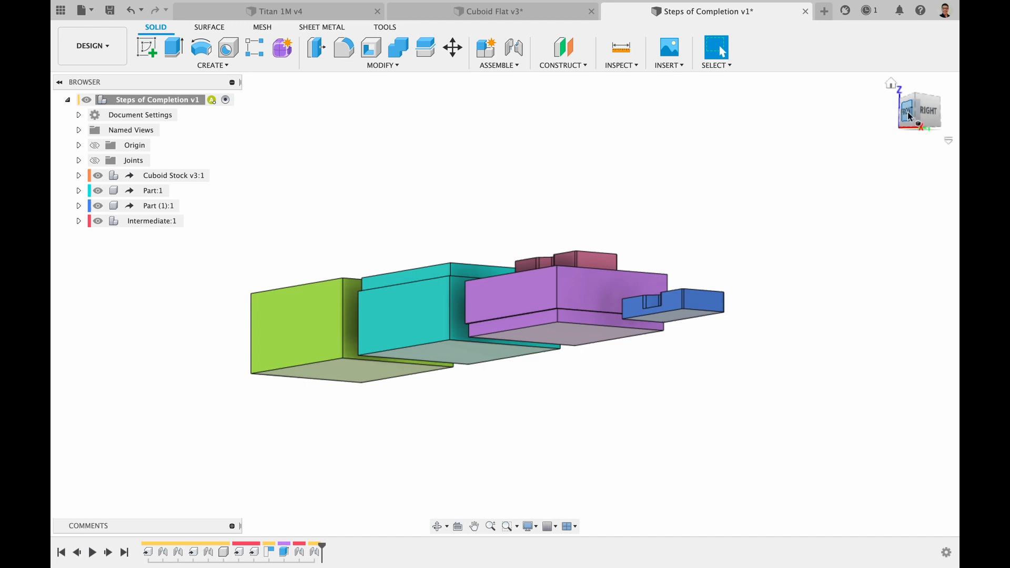
left_click_drag(919, 115, 922, 135)
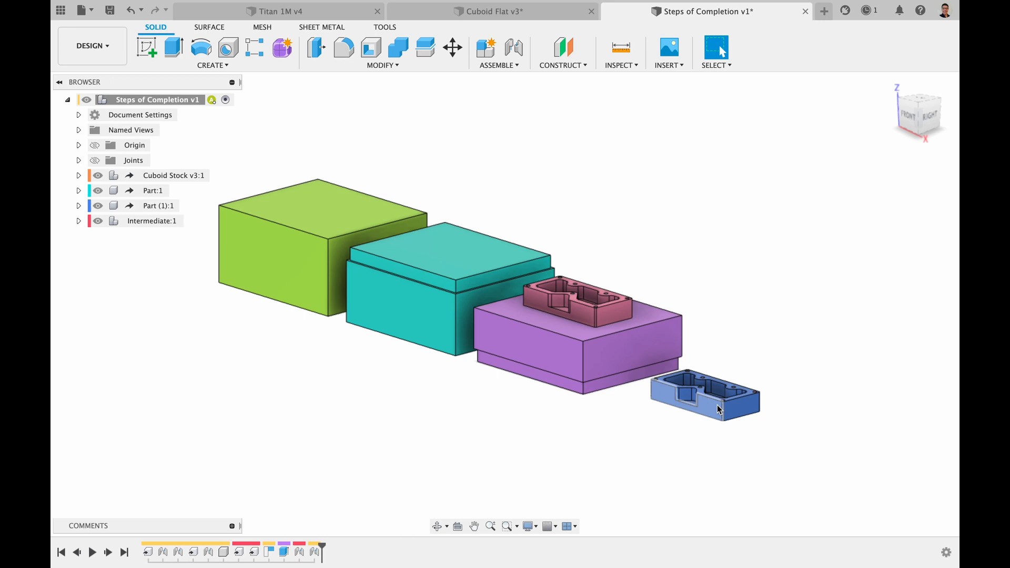
Save the Steps of Completion design, switch to the Cuboid Flat design and hide the Cuboid Stock component there.
key("super+s")
left_click(510, 305)
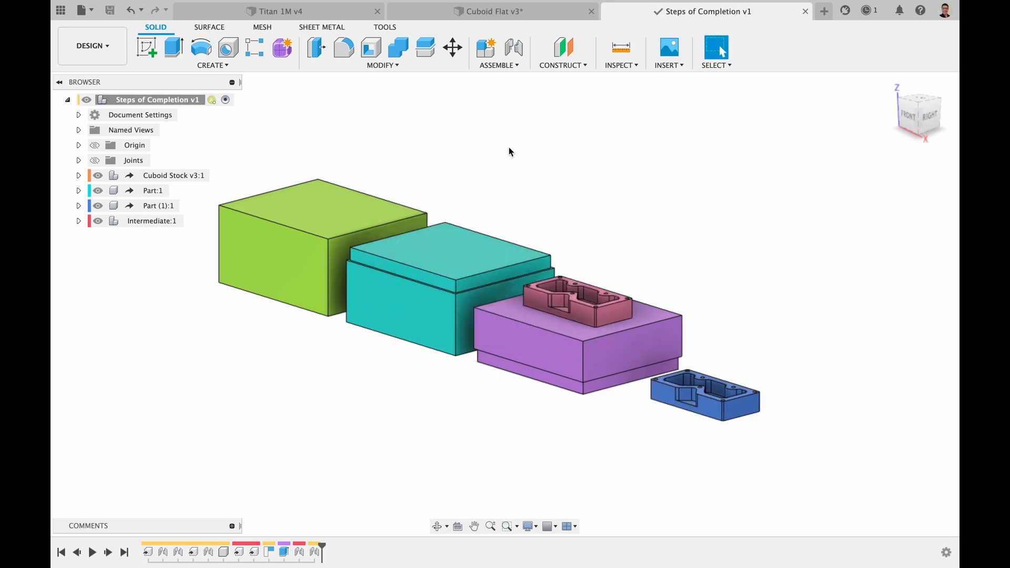
left_click(489, 11)
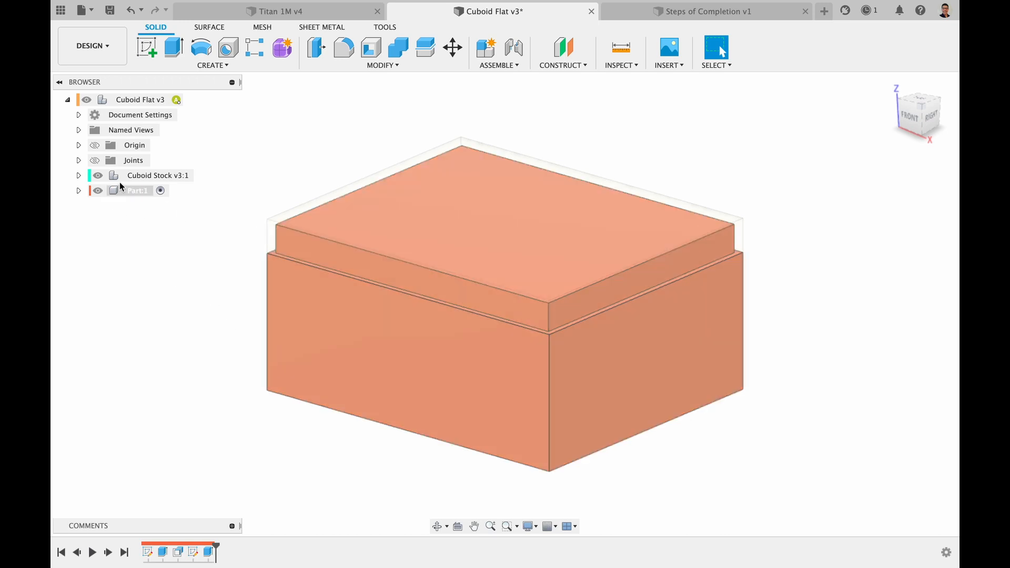
left_click(98, 175)
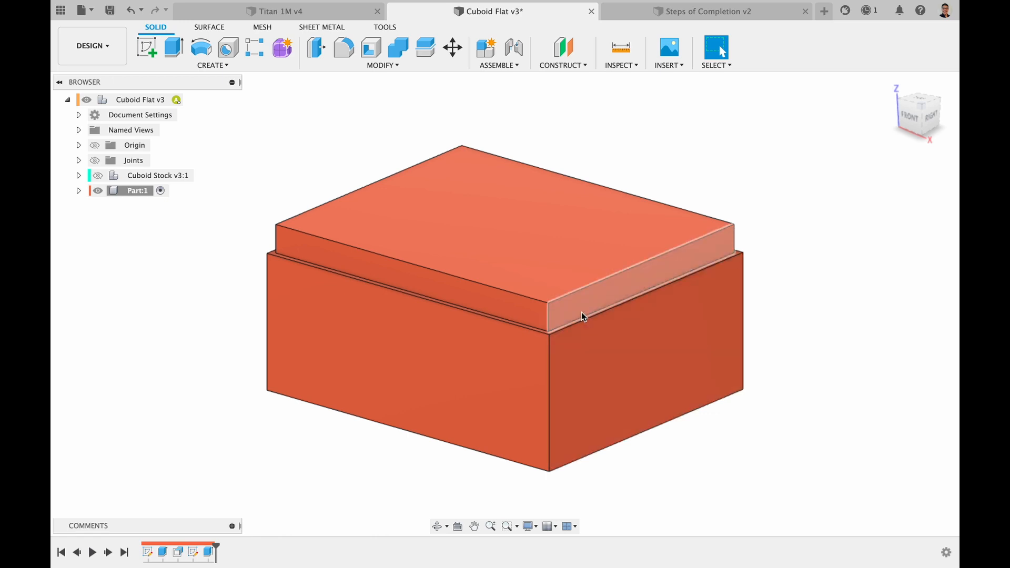
Fillet the four vertical corner edges of the raised upper portion of the Part component in Cuboid Flat.
key("f")
left_click(547, 316)
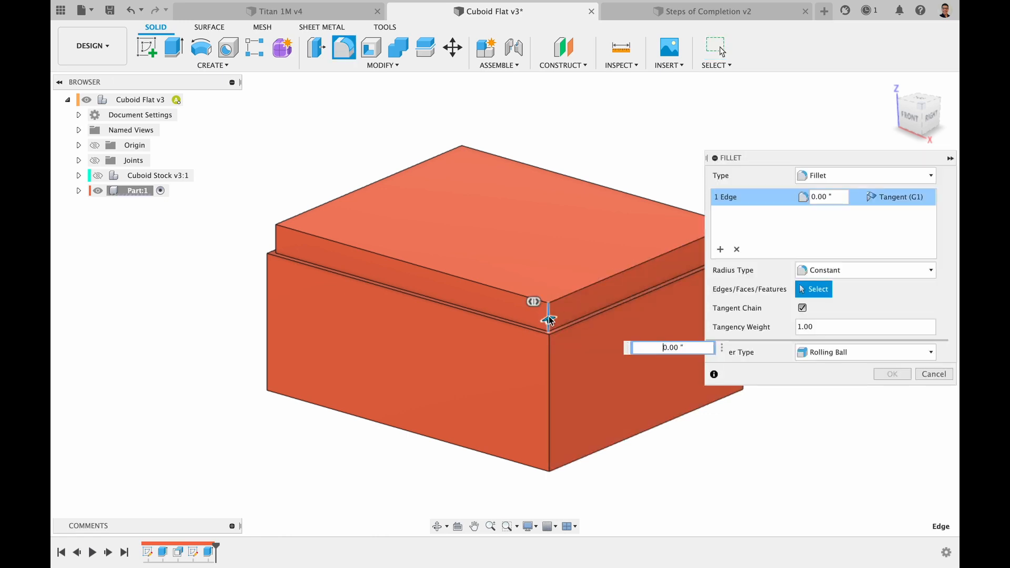
left_click(275, 235)
left_click(461, 153)
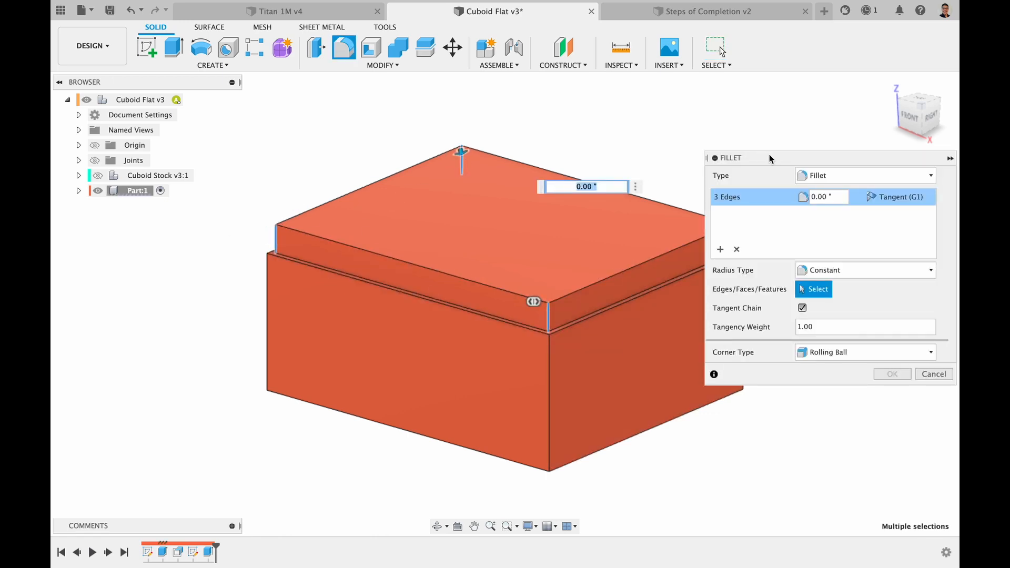
left_click_drag(770, 159, 833, 194)
left_click(736, 239)
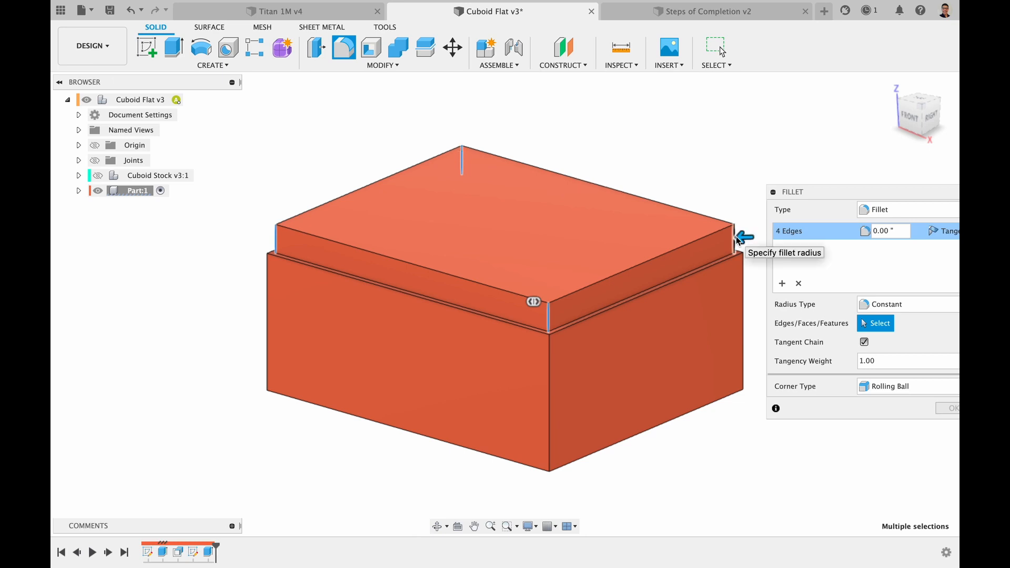
key("Return")
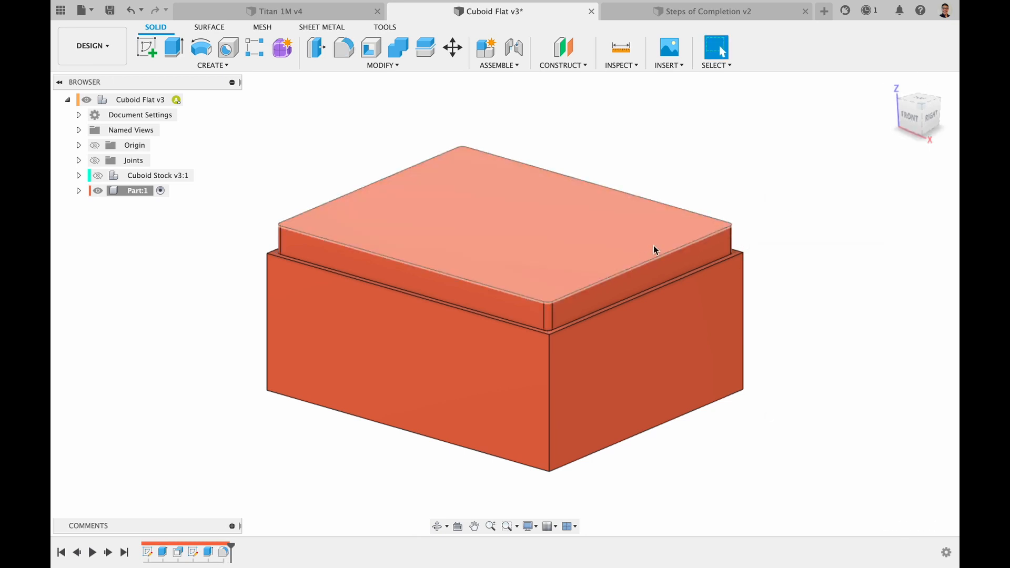
Save the Cuboid Flat design and update its outdated references in Steps of Completion to the latest version.
key("super+s")
left_click(533, 305)
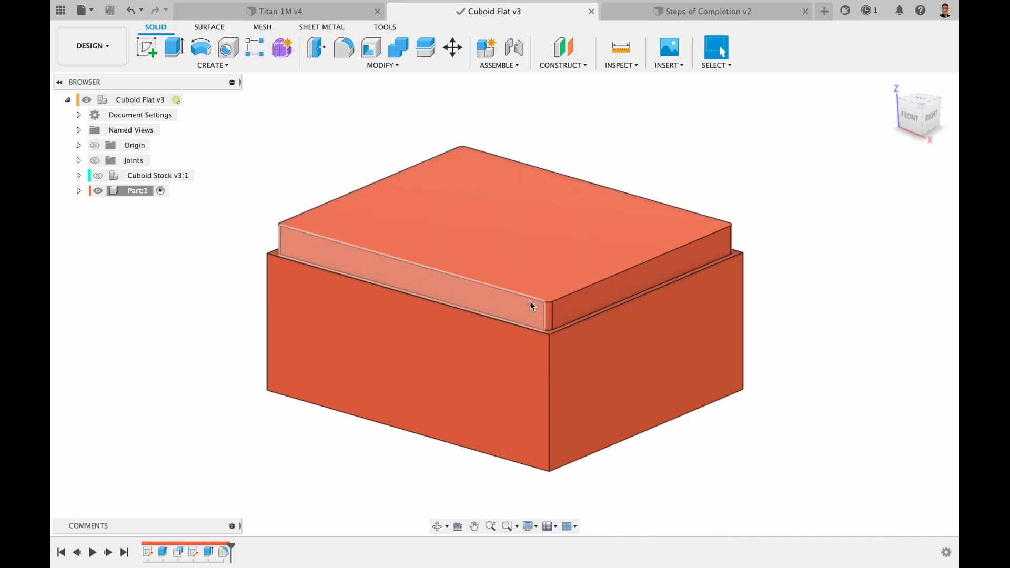
left_click(679, 9)
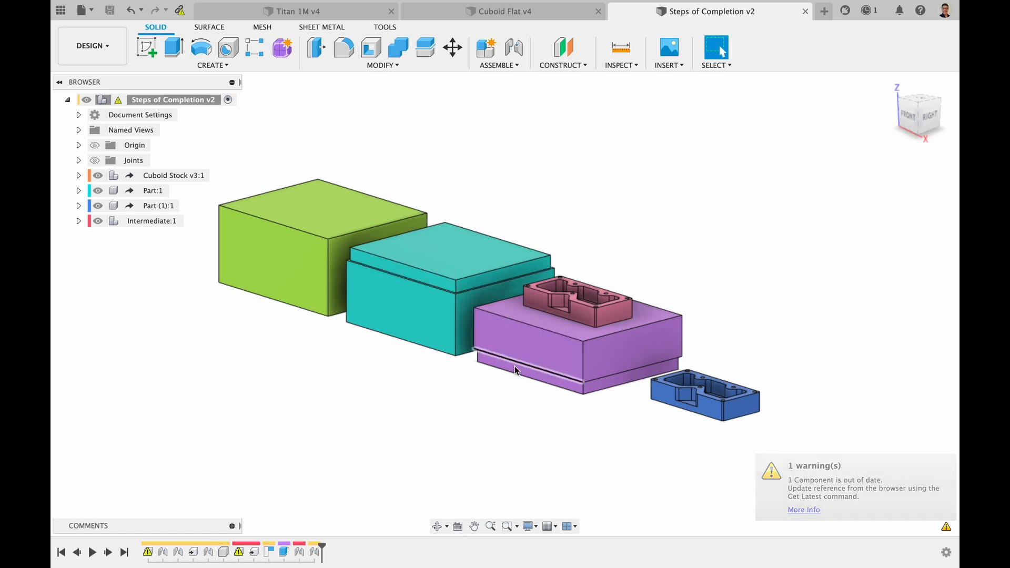
left_click(181, 13)
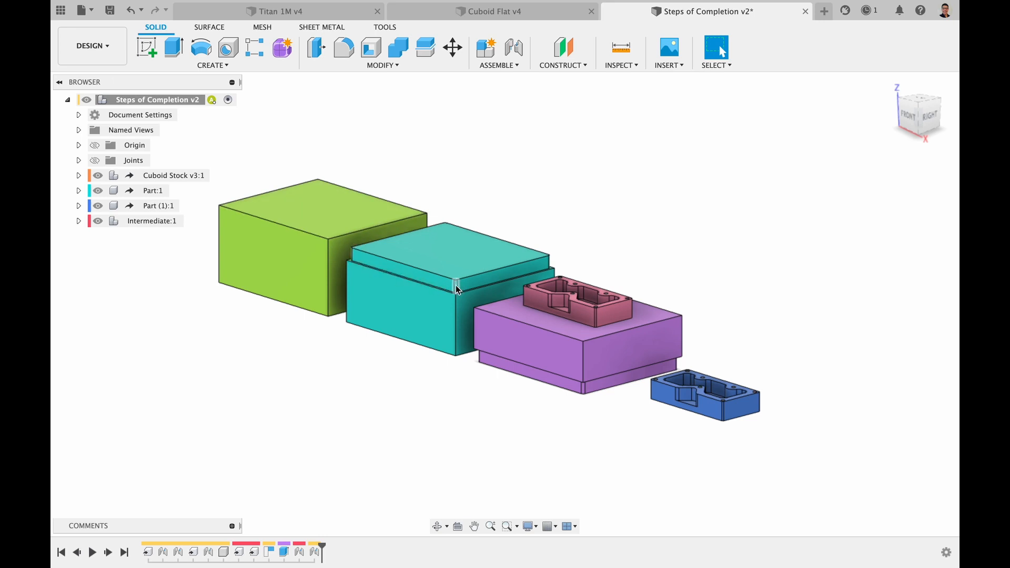
left_click_drag(918, 113, 924, 74)
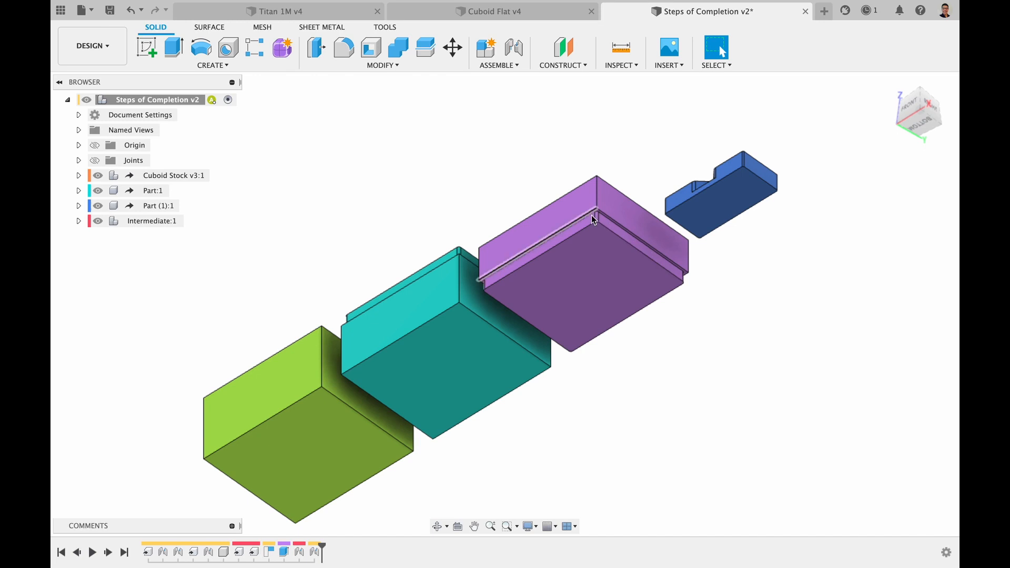
left_click(923, 93)
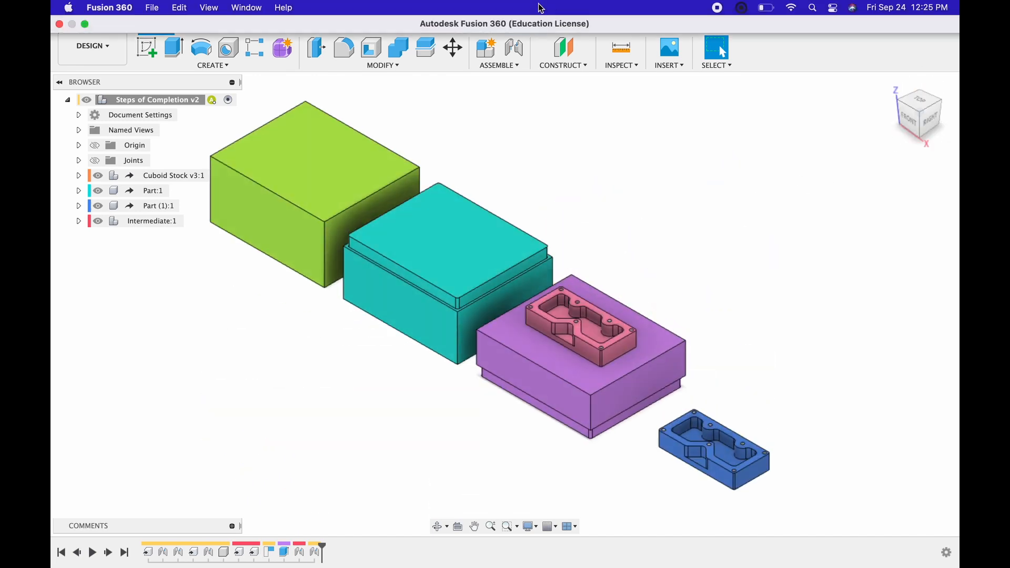
Check the lengths of the green stock block's top side edge, top front edge and vertical corner edge.
left_click(341, 211)
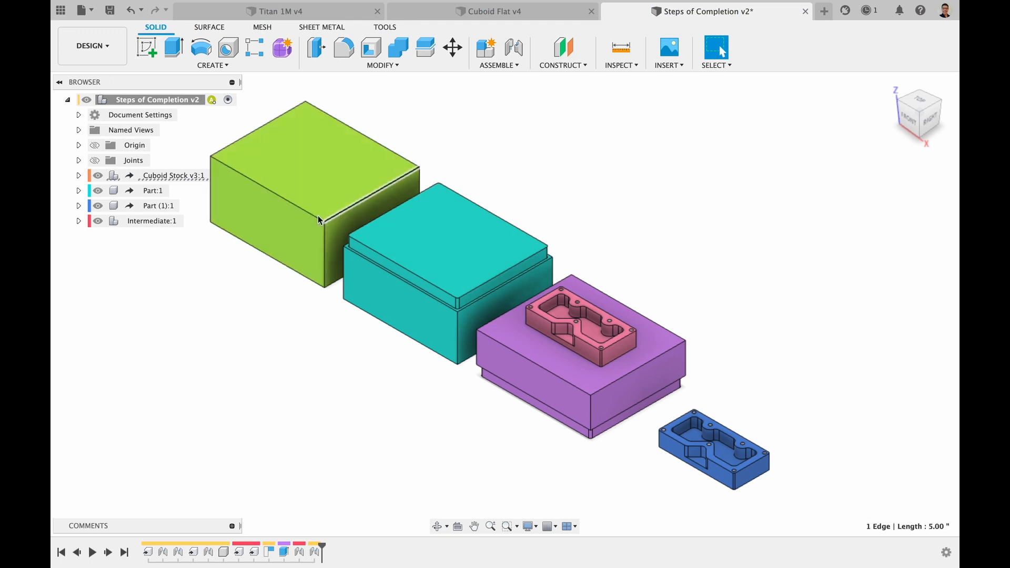
left_click(297, 209)
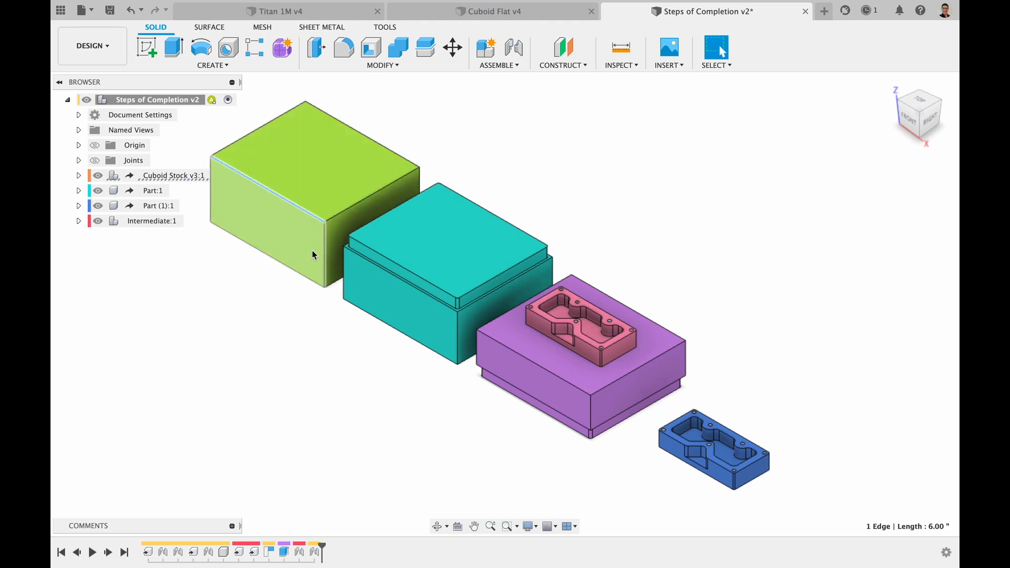
left_click(325, 255)
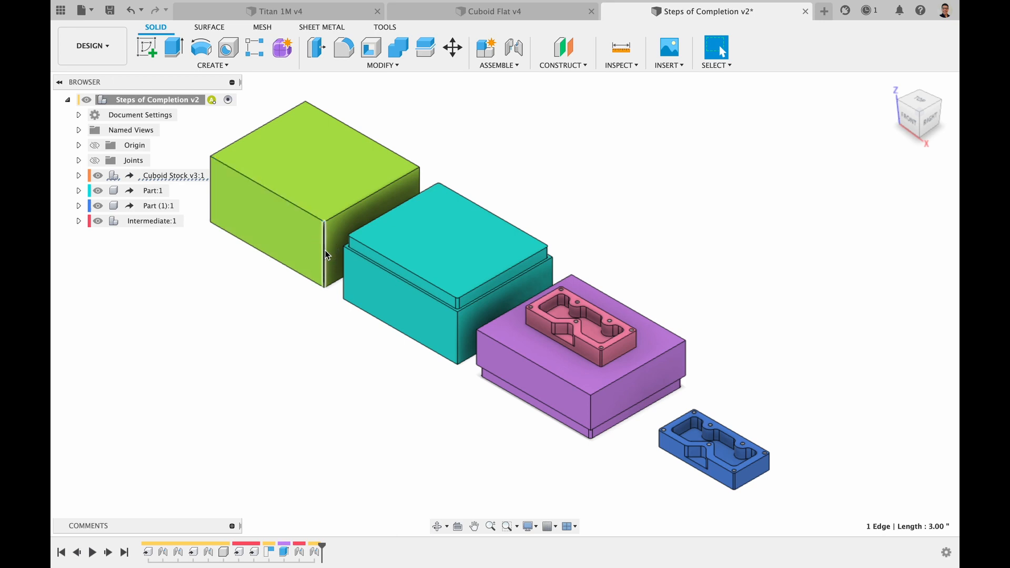
left_click(327, 347)
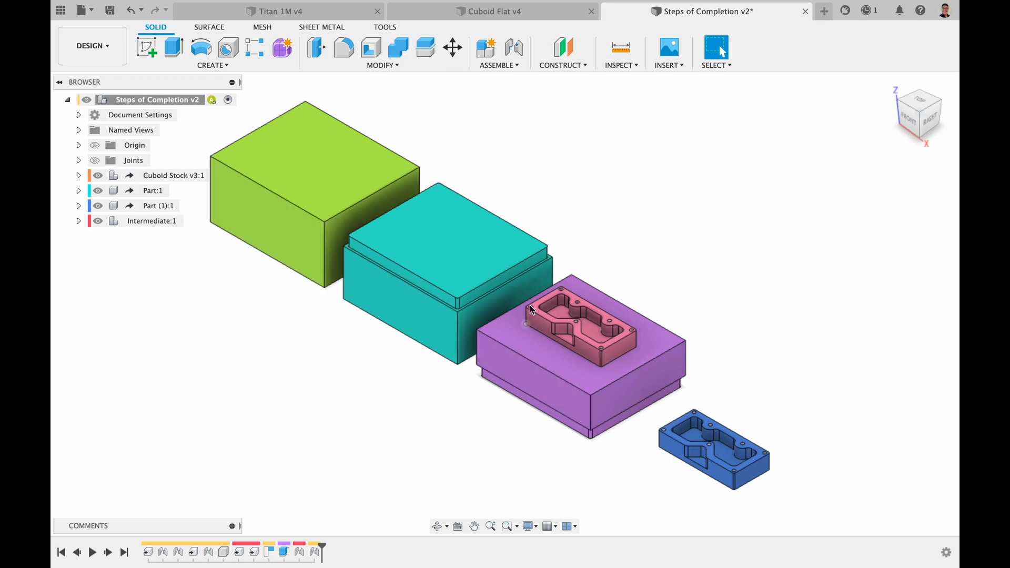
In the Cuboid Flat design, set the parameters ZSizeCuboidFlat to 2 in, XSizeCuboidFlat to 4 in and YSizeCuboidFlat to 3 in.
left_click(529, 15)
left_click(394, 64)
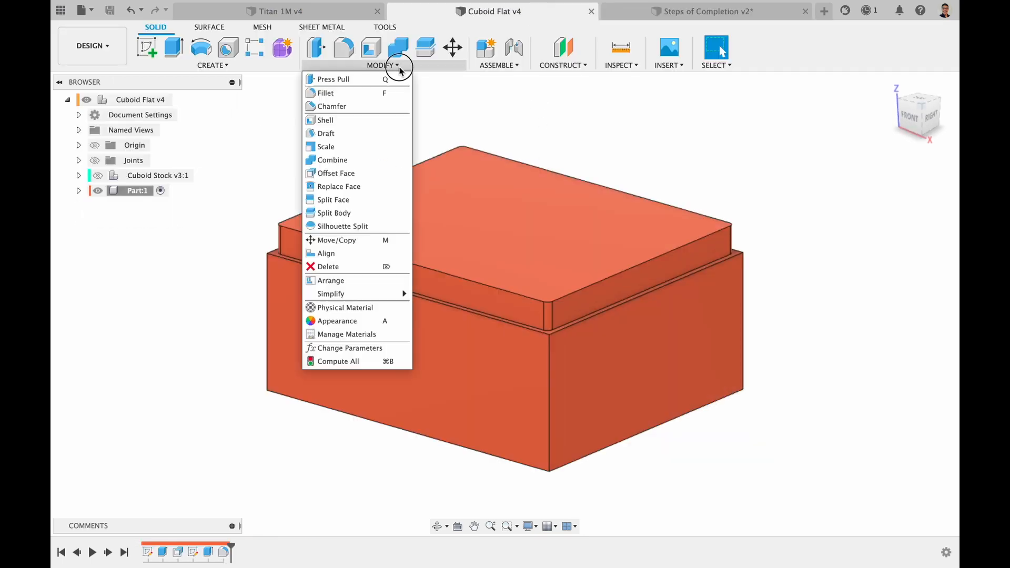
left_click(383, 350)
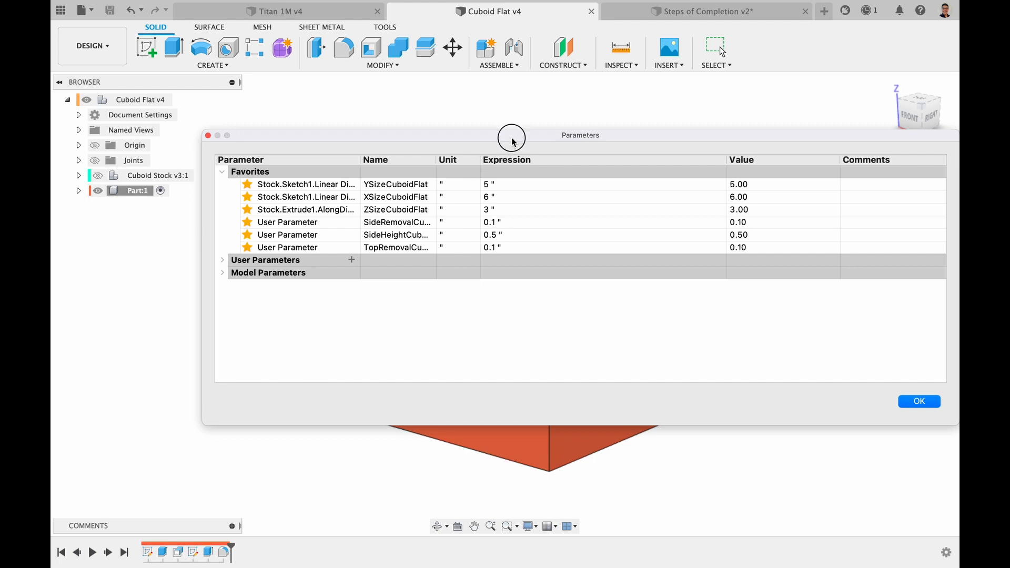
left_click_drag(512, 160, 468, 314)
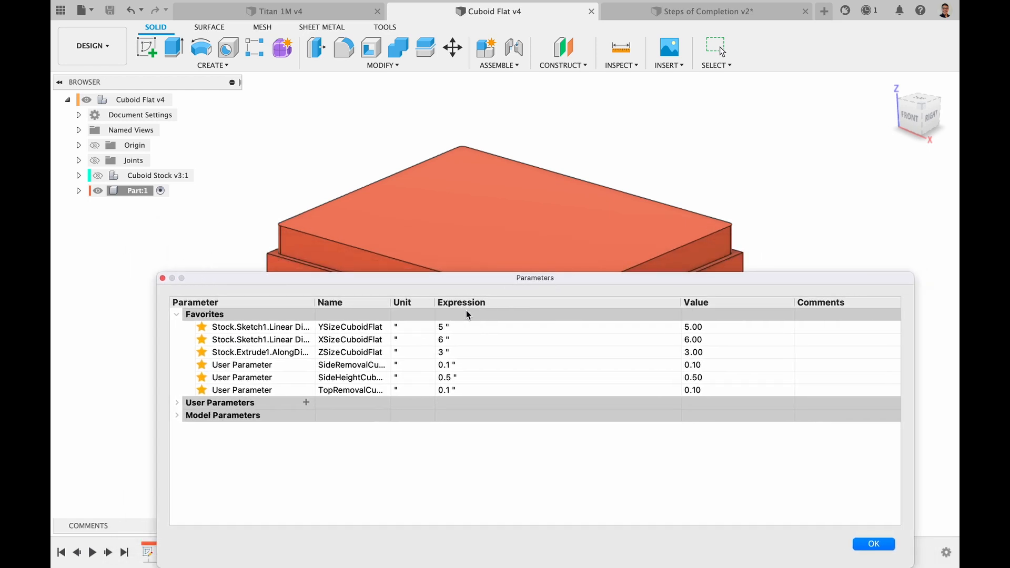
left_click(460, 351)
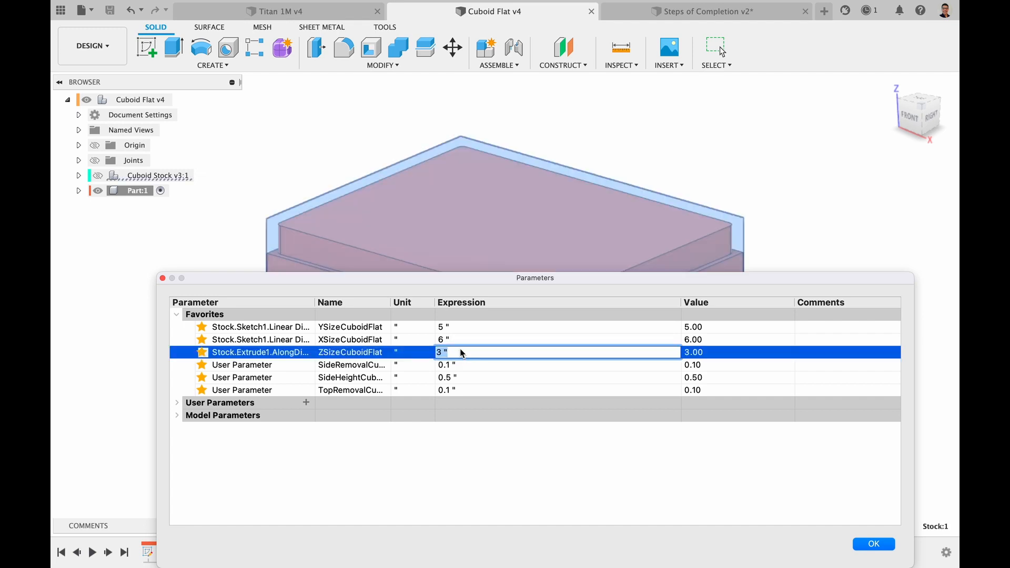
left_click(481, 352)
left_click(479, 337)
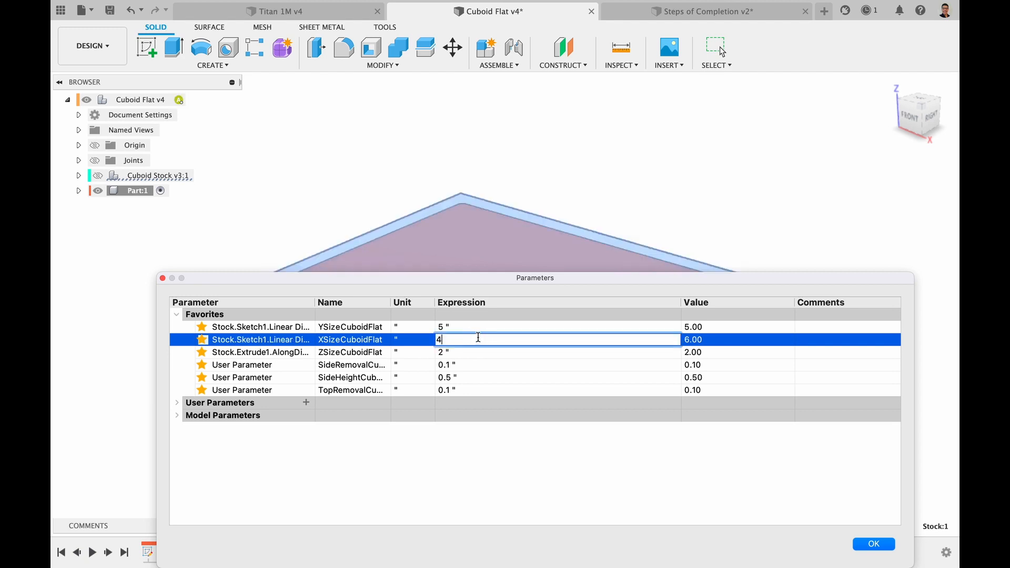
left_click(468, 327)
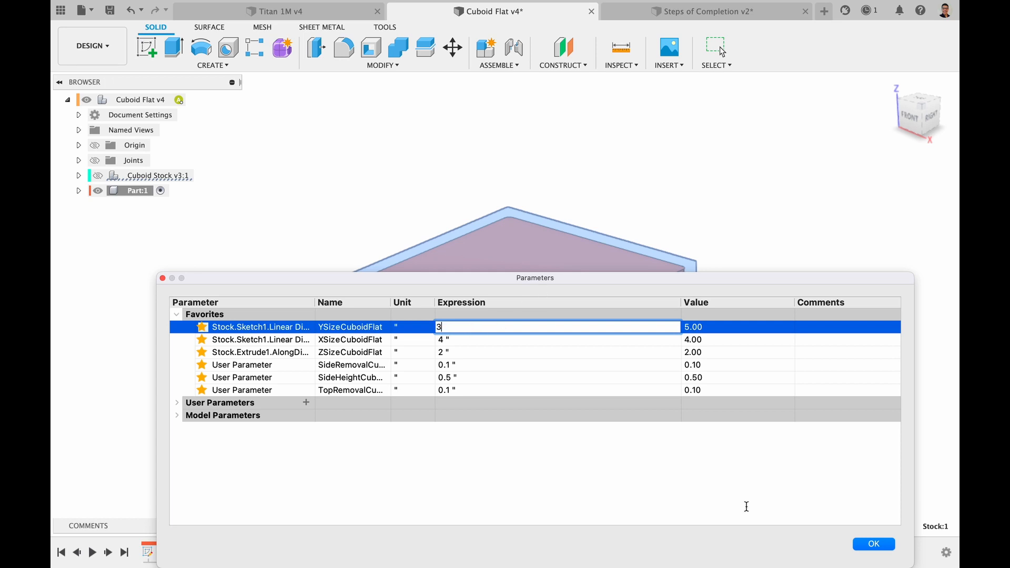
left_click(874, 542)
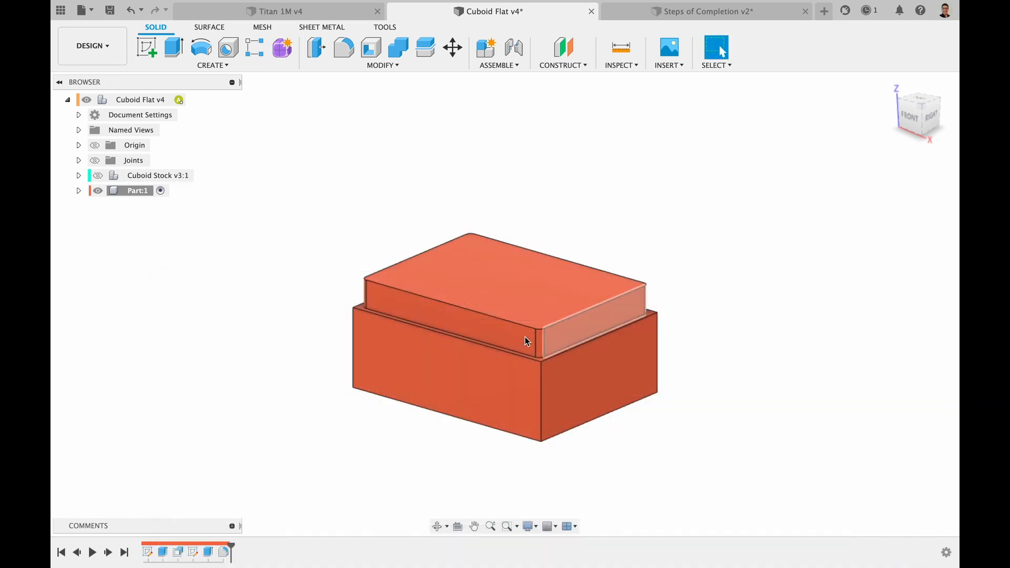
Show the Cuboid Stock component, hide the Part component and activate the top-level component of Cuboid Flat.
left_click(98, 175)
left_click(98, 190)
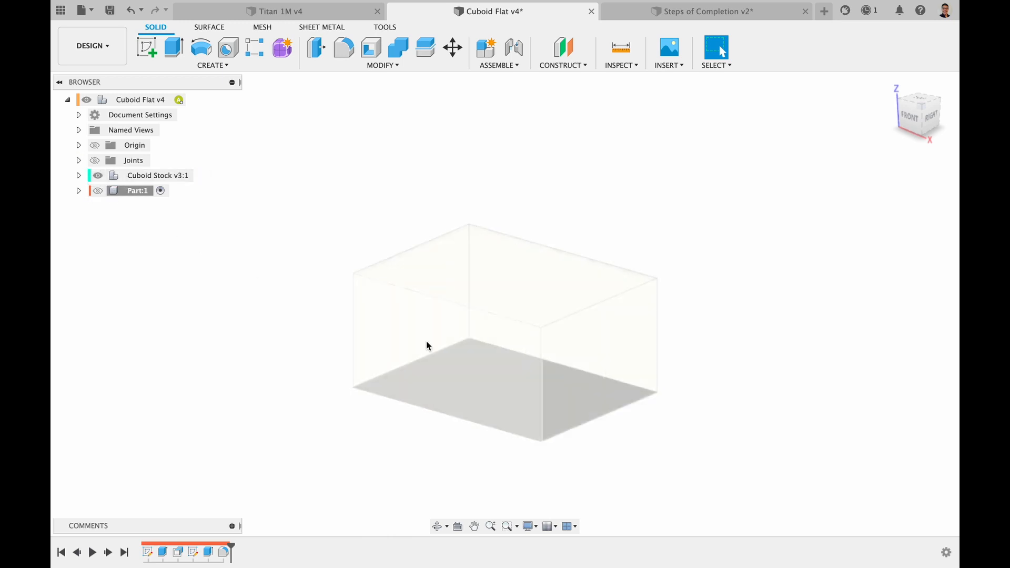
left_click(195, 99)
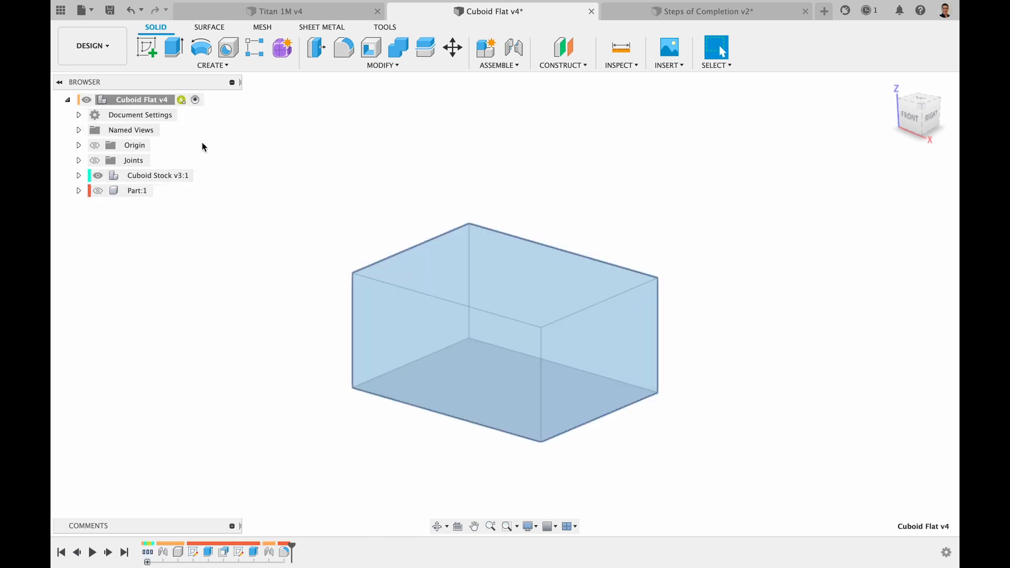
Save the resized Cuboid Flat design and update its outdated references in Steps of Completion to the latest version.
key("super+s")
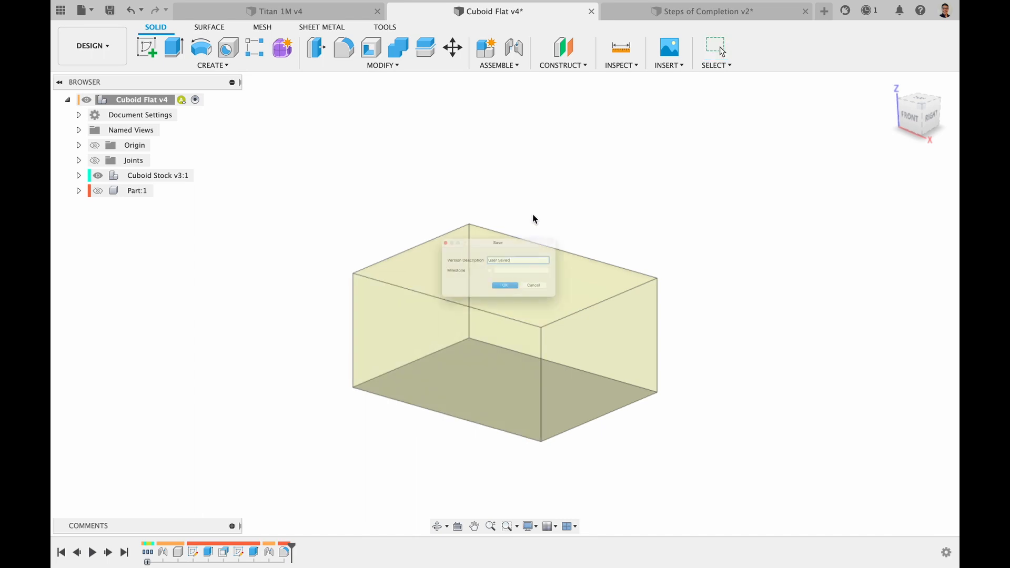
left_click(523, 306)
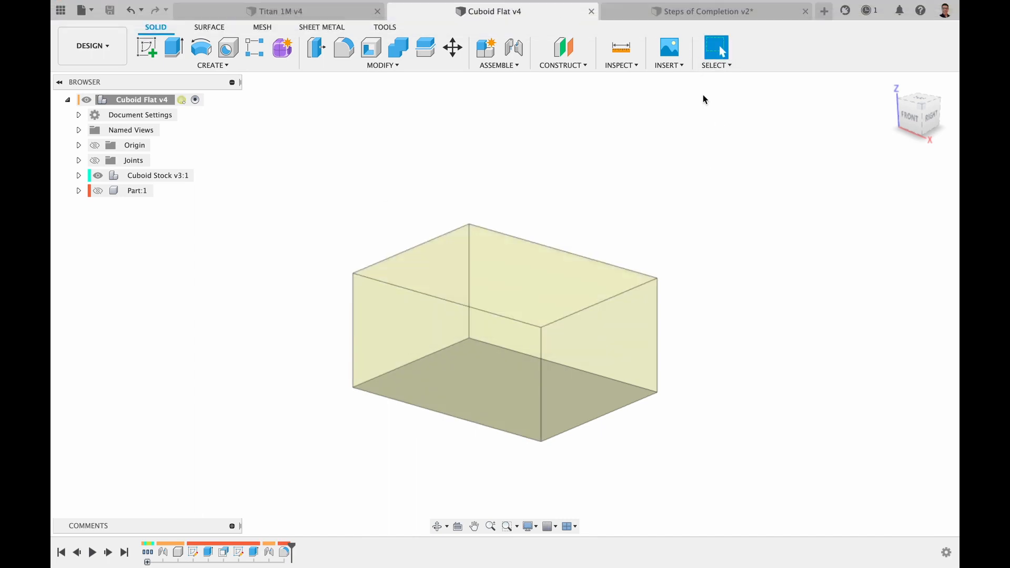
left_click(705, 11)
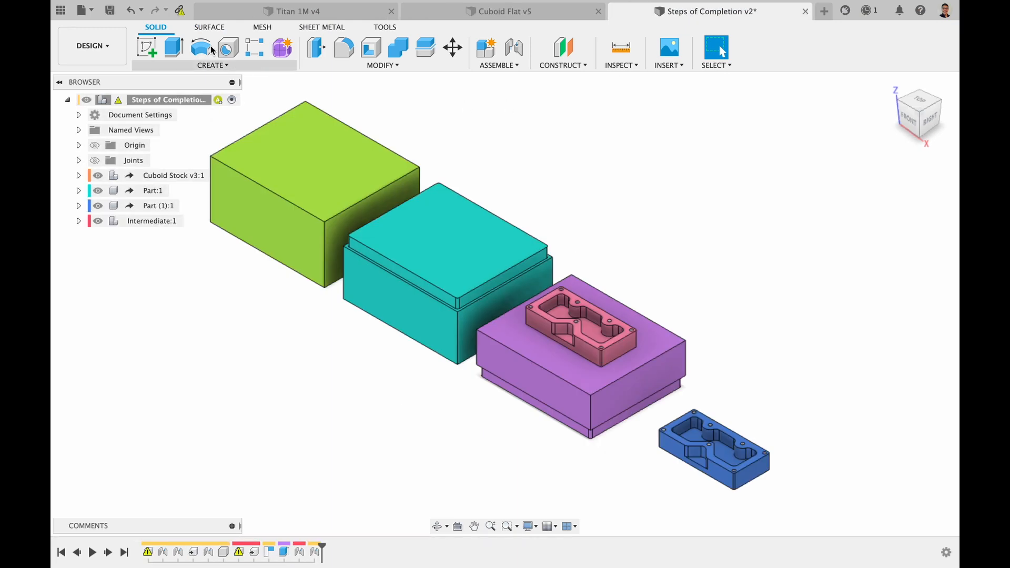
left_click(185, 11)
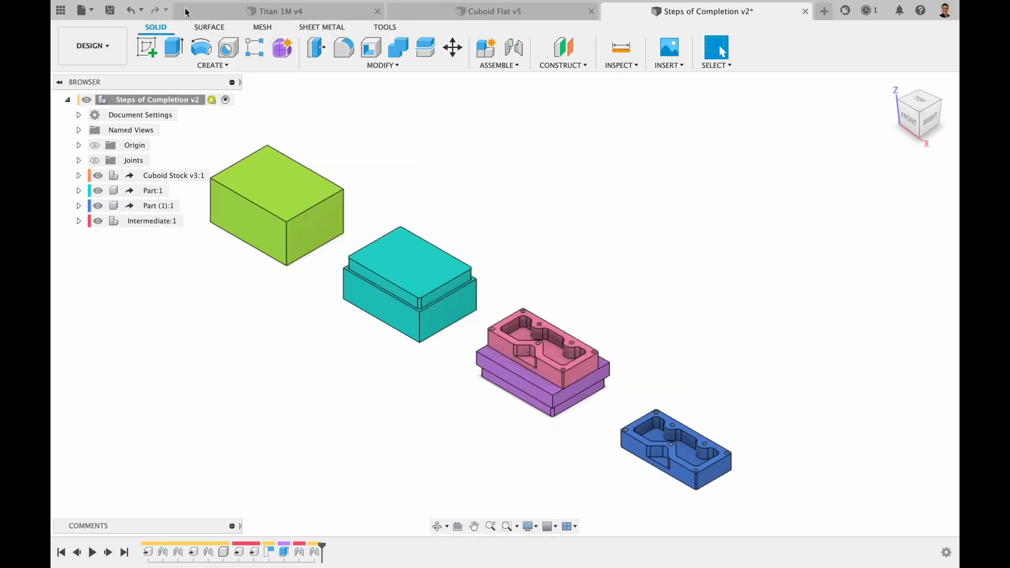
Examine the prepped part and the Intermediate from above, comparing the stock outline with the Titan 1M part's outline.
left_click(925, 103)
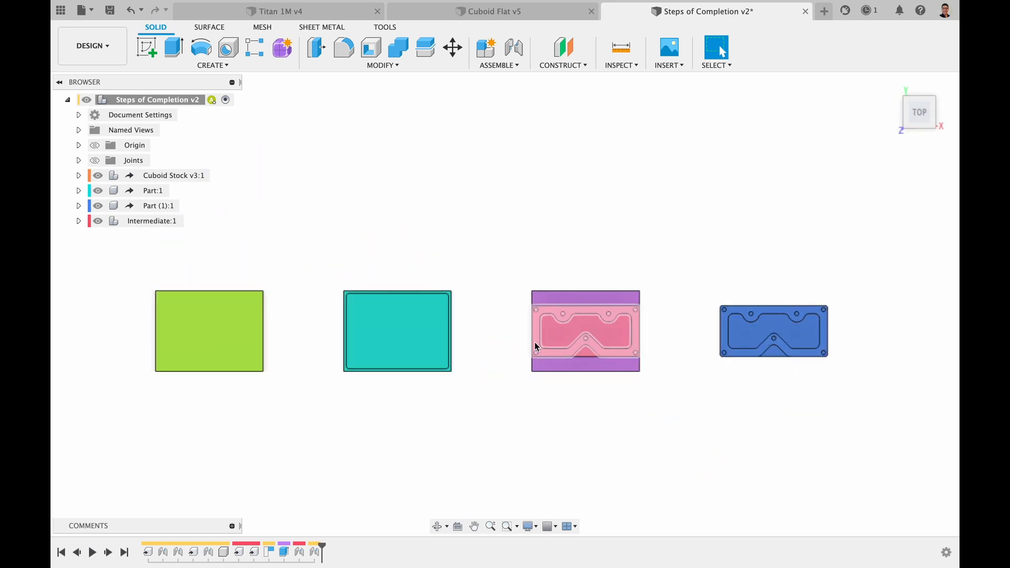
scroll(535, 342, "up", 3)
scroll(644, 363, "up", 5)
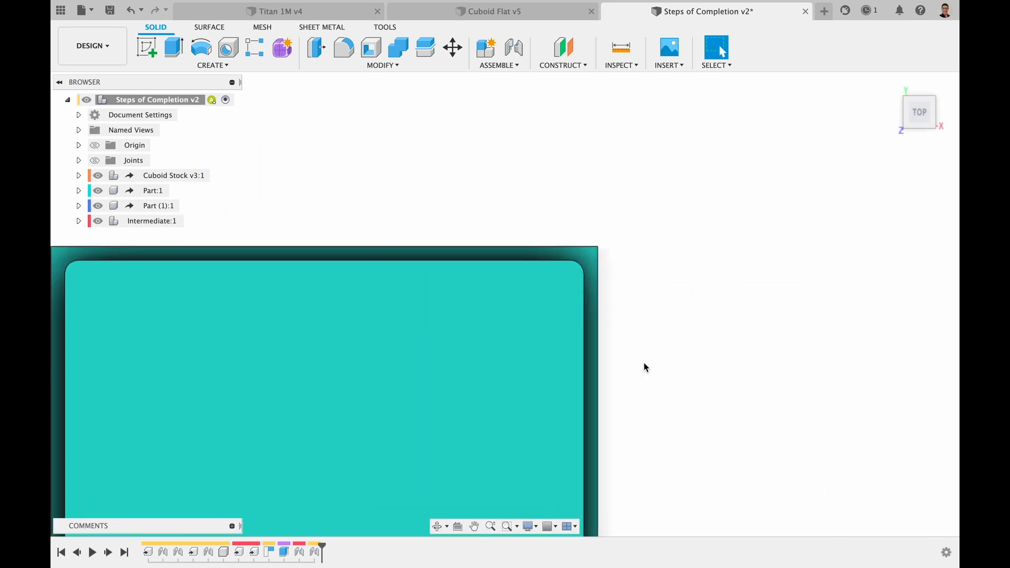
scroll(645, 362, "up", 4)
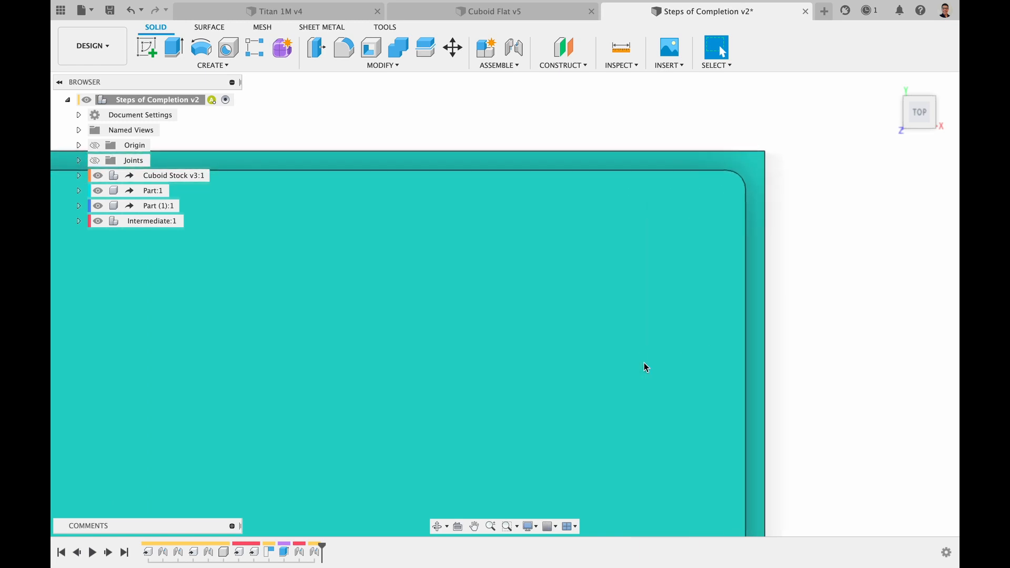
scroll(652, 369, "down", 5)
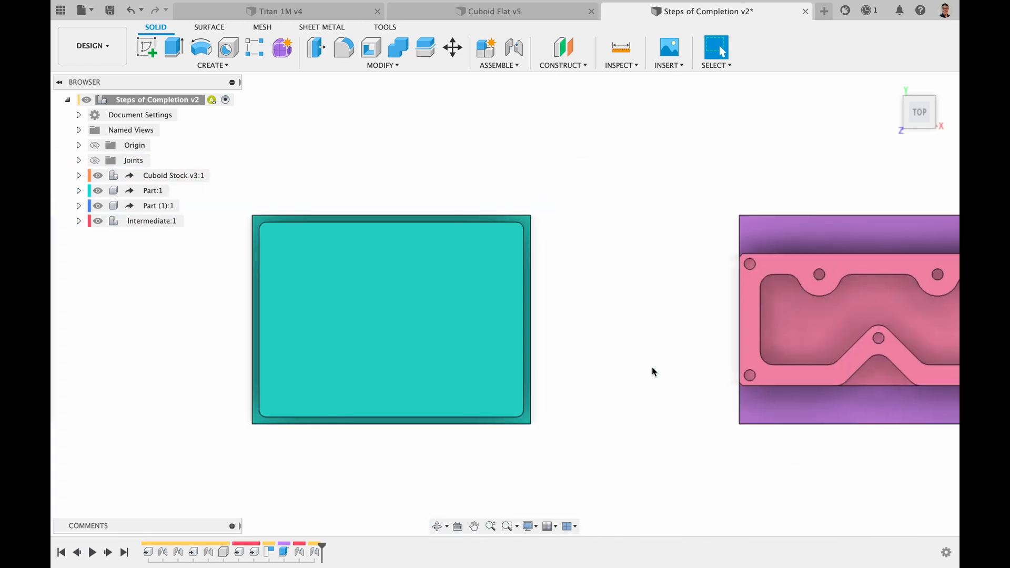
scroll(653, 369, "right", 5)
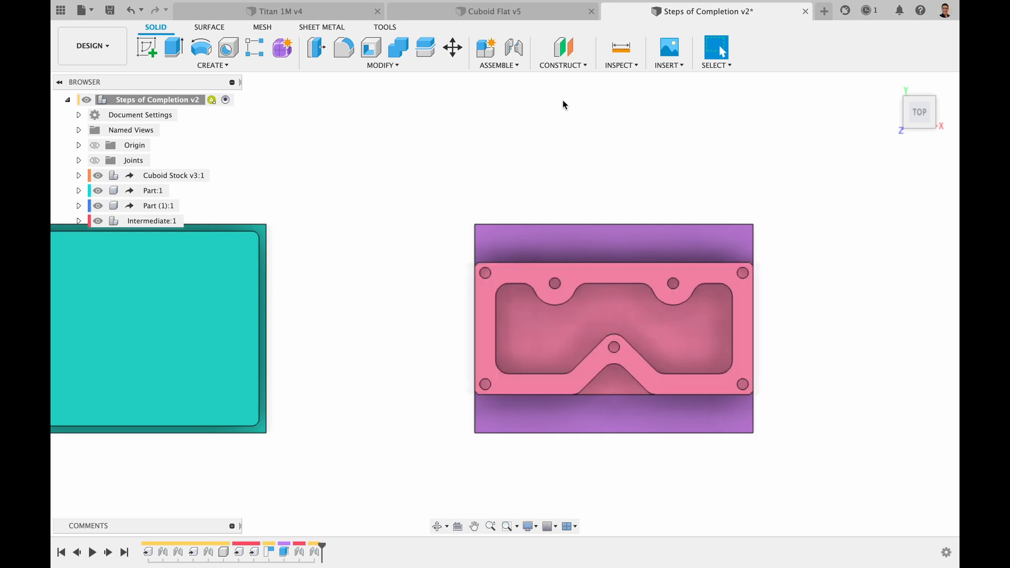
In Cuboid Flat, set XSizeCuboidFlat to 4.5 in and YSizeCuboidFlat to 2.5 in, and show the Part component.
left_click(523, 15)
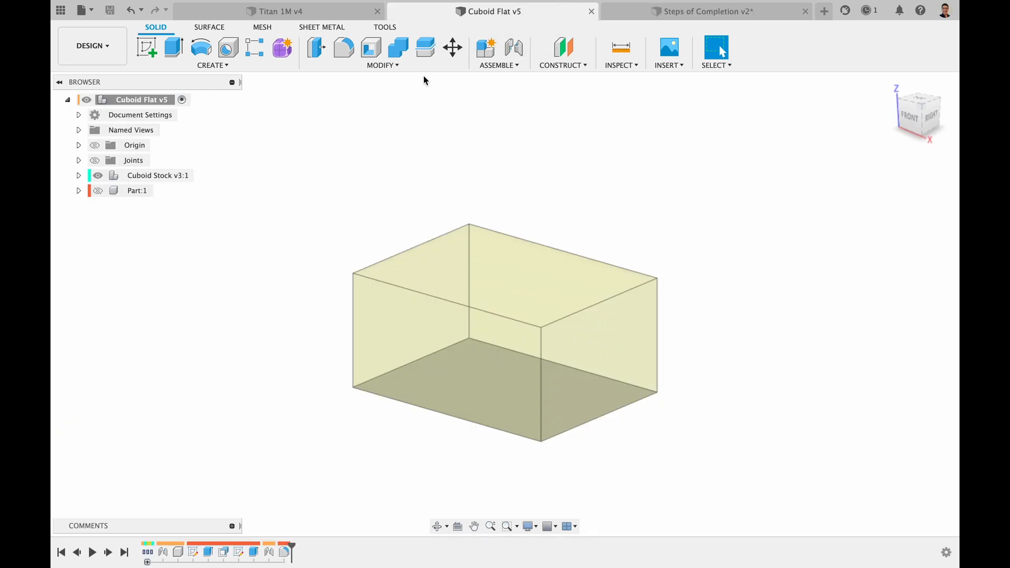
left_click(405, 65)
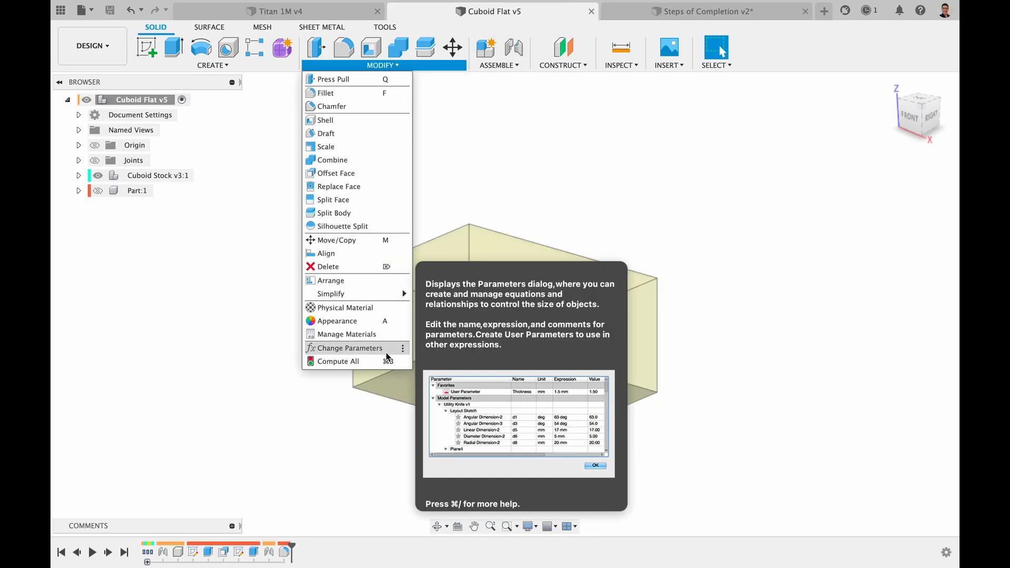
left_click(389, 347)
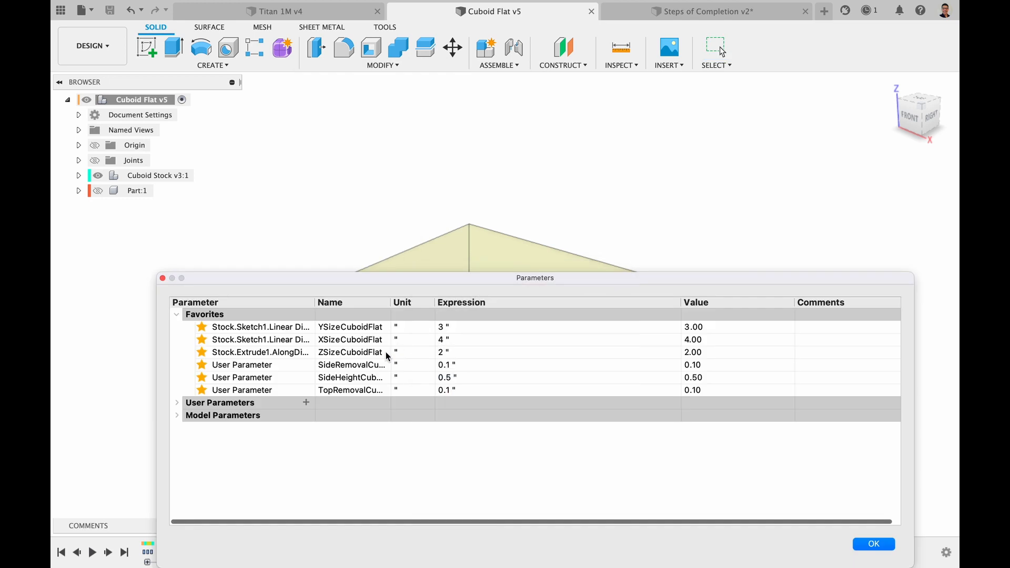
left_click(456, 340)
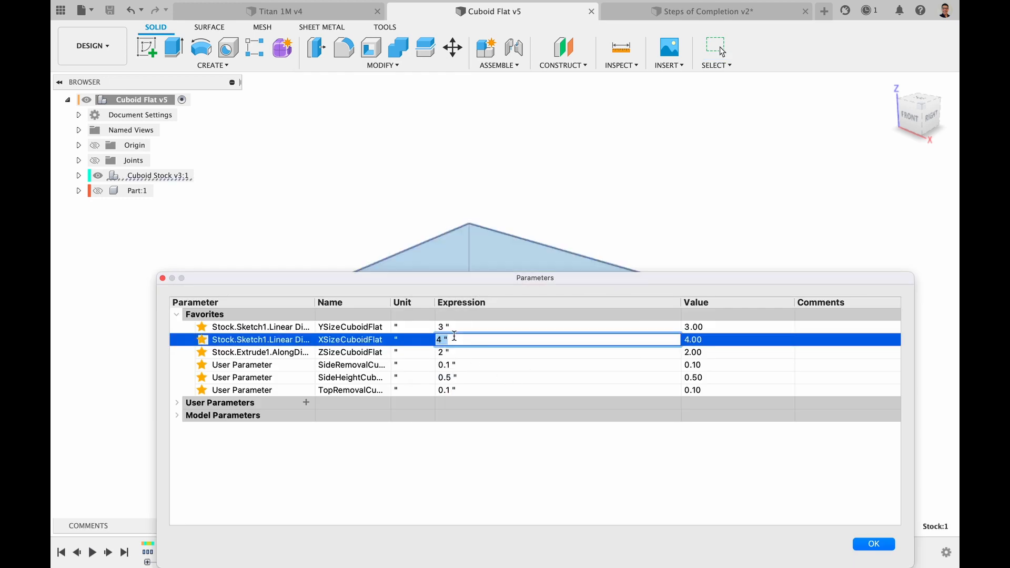
left_click(459, 327)
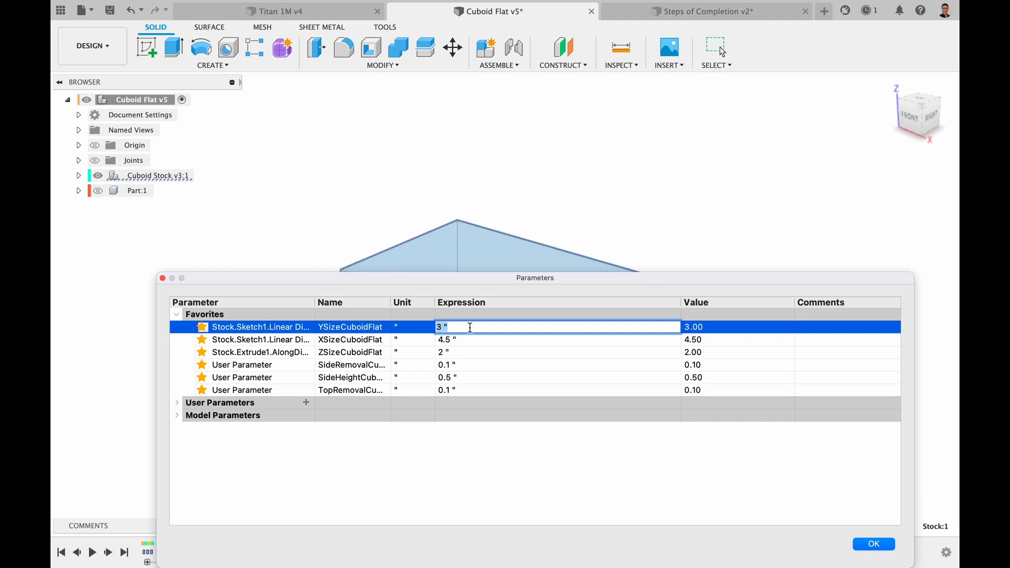
type("2")
left_click(874, 545)
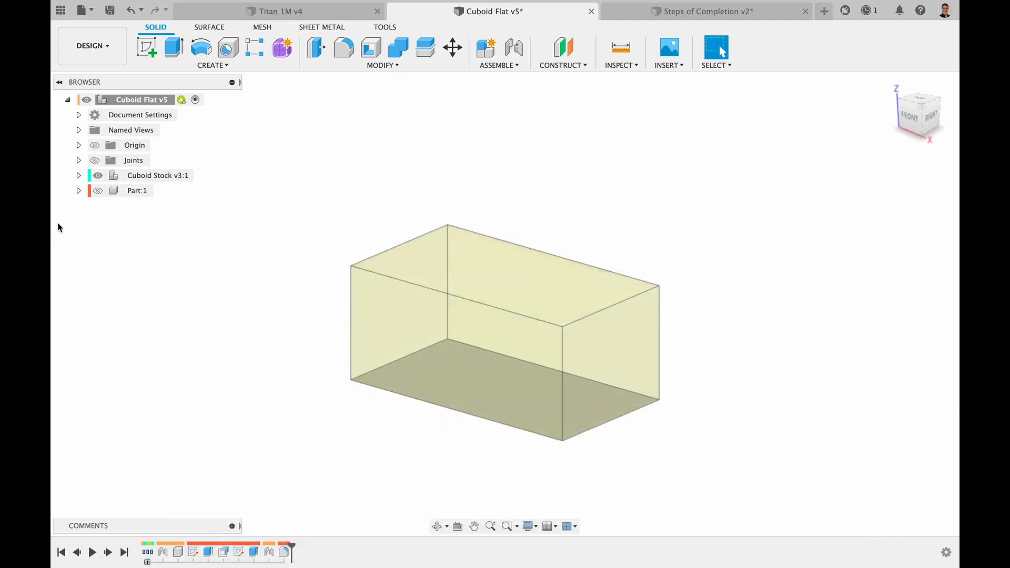
left_click(98, 191)
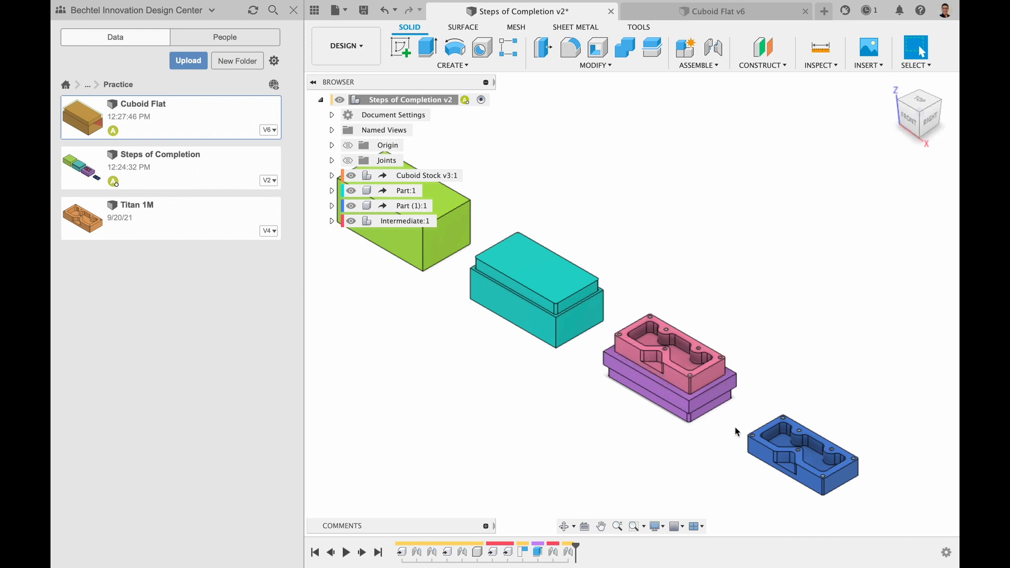
Check the updated parts in Steps of Completion at an angle, and set ZSizeCuboidFlat to 1.75 in in Cuboid Flat.
left_click(910, 123)
left_click(891, 83)
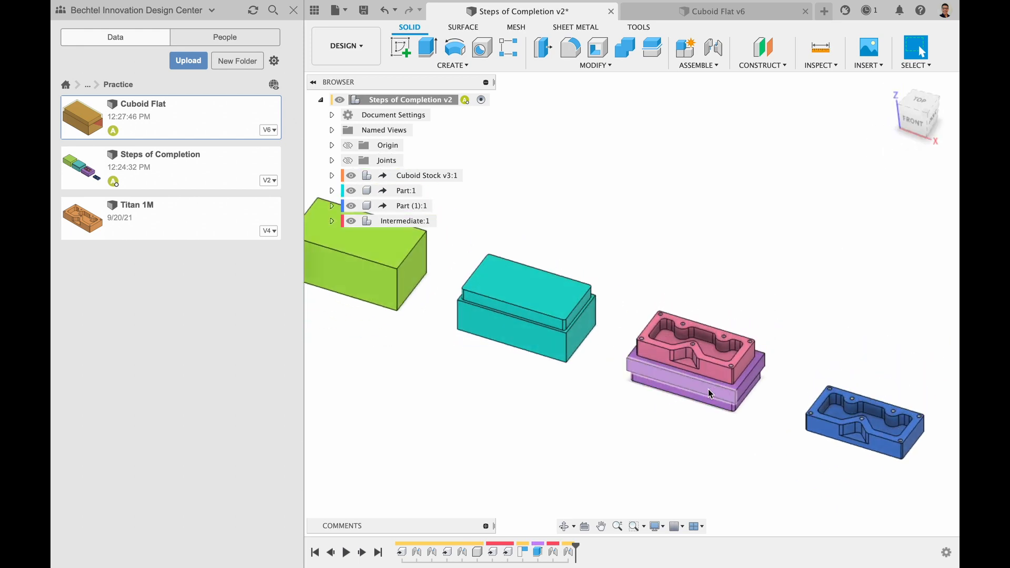
left_click(671, 14)
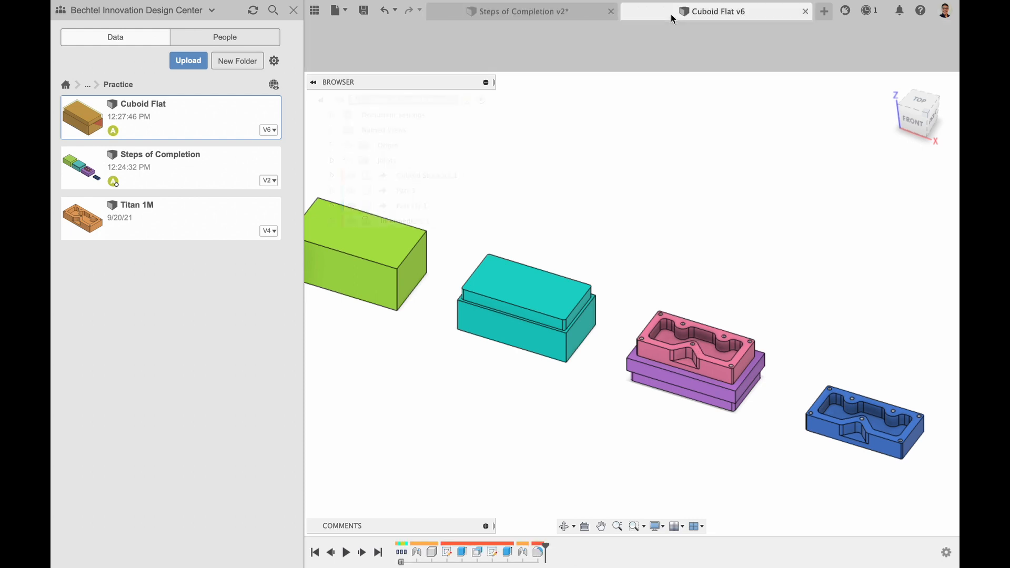
left_click(588, 65)
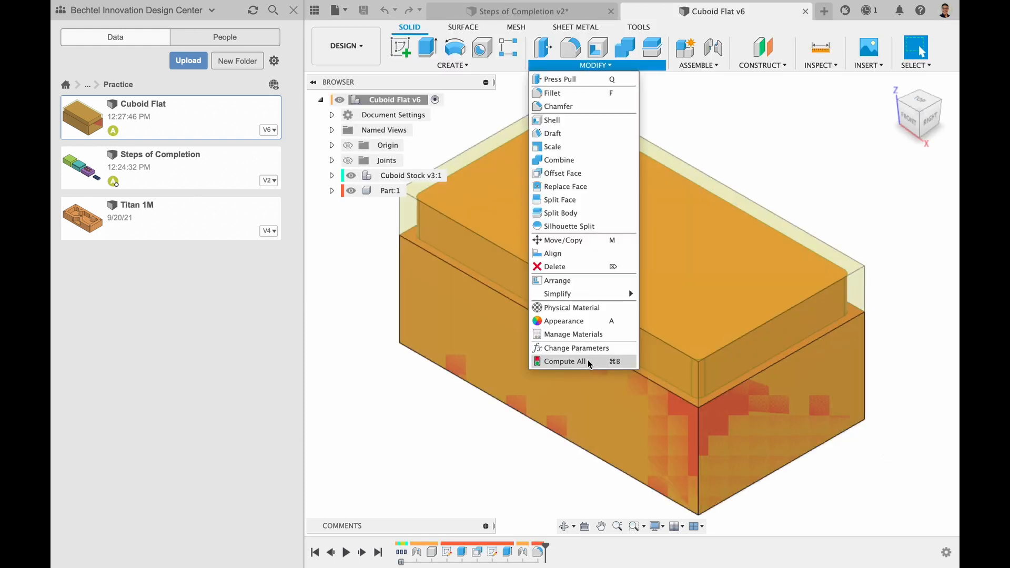
left_click(594, 348)
left_click(500, 211)
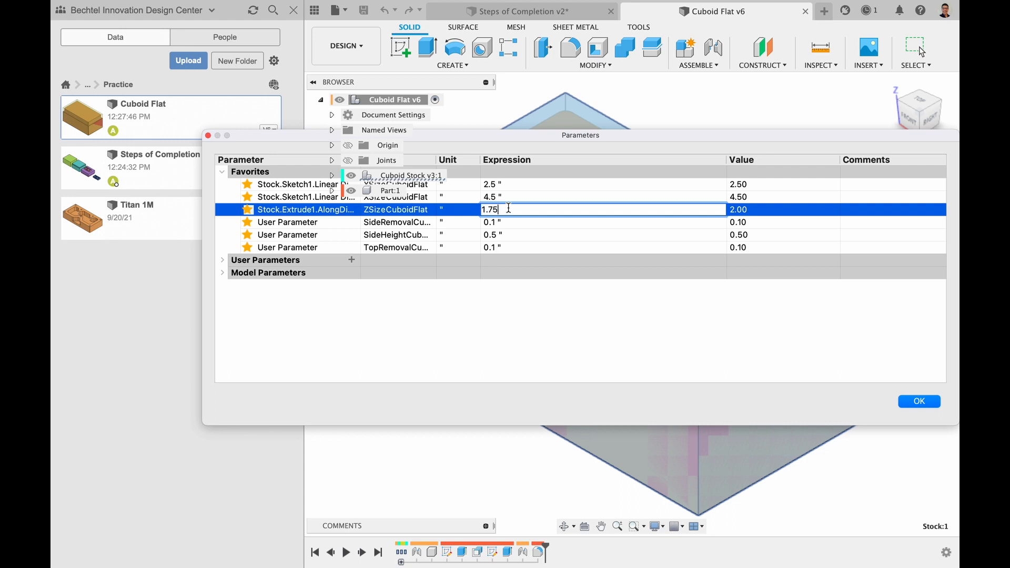
key("Return")
left_click(901, 405)
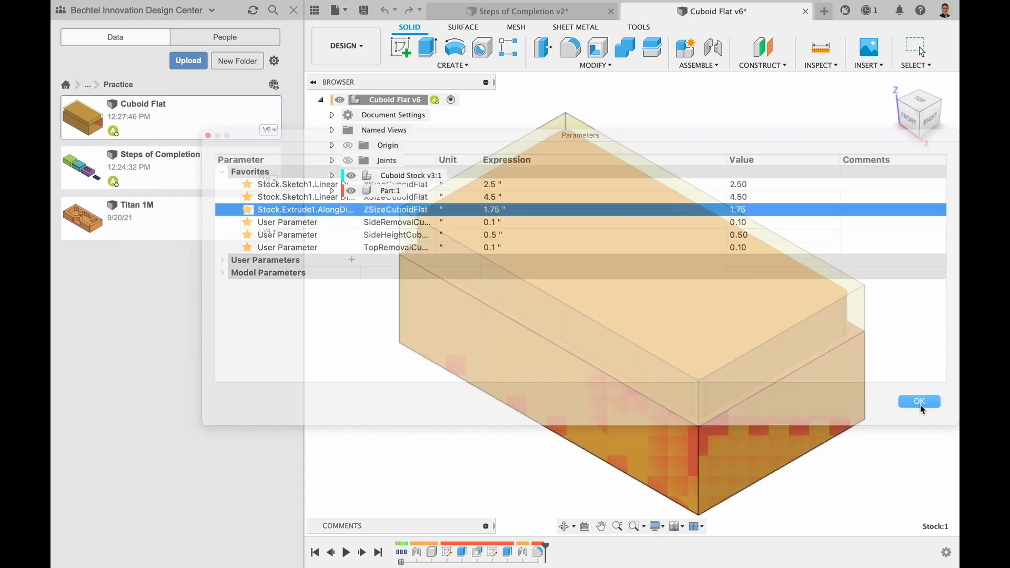
Save the Cuboid Flat design with the new height and bring its latest version into Steps of Completion.
key("super+s")
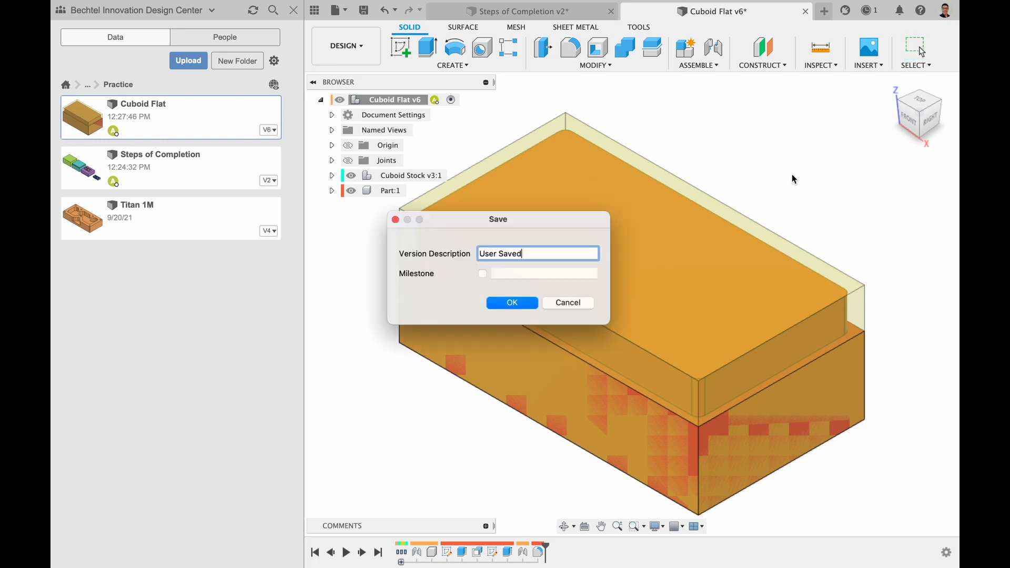
left_click(514, 301)
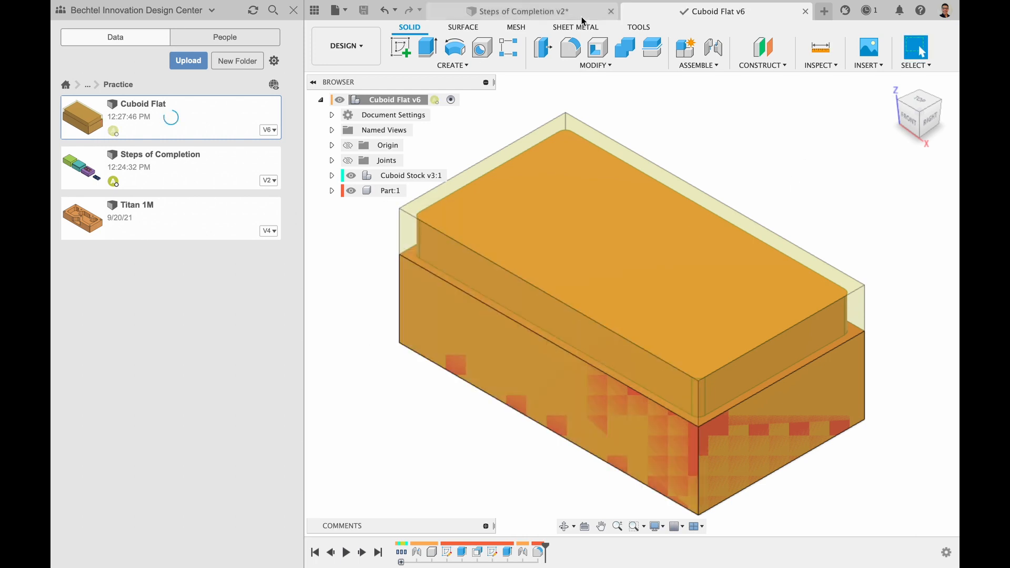
left_click(526, 12)
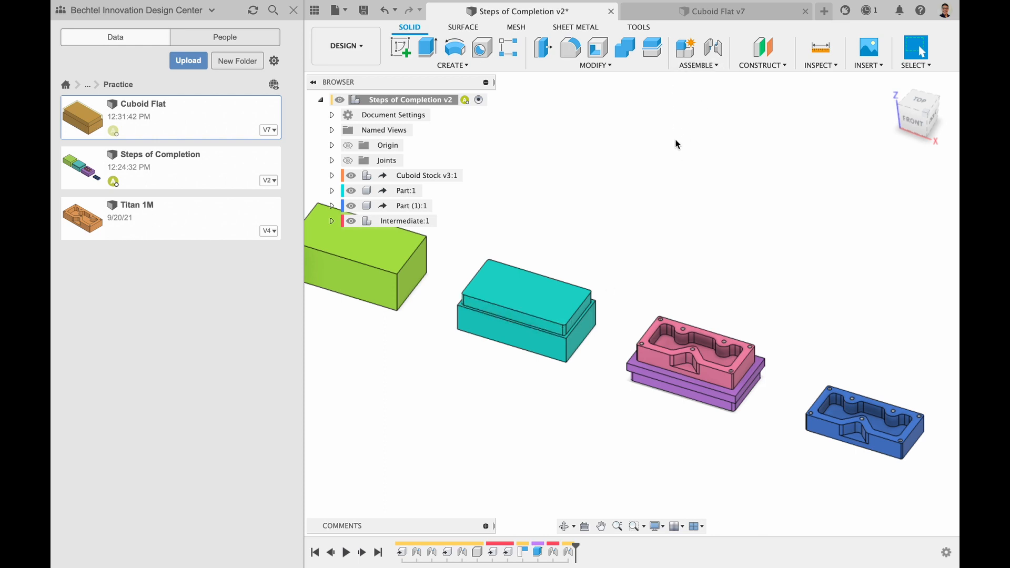
In the Cuboid Flat design, set the SideHeightCuboidFlat parameter to 0.2 in.
left_click(690, 13)
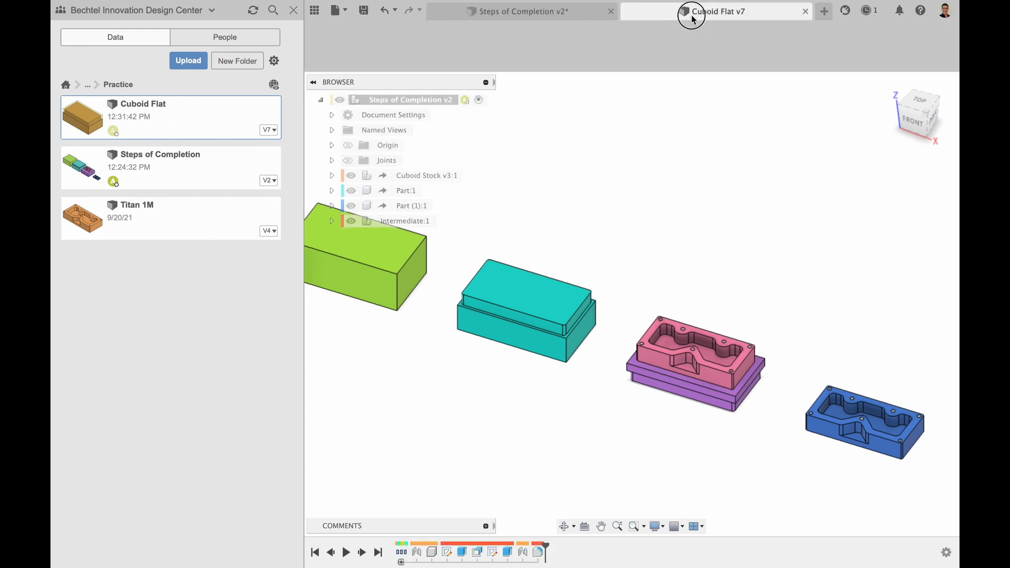
left_click(565, 66)
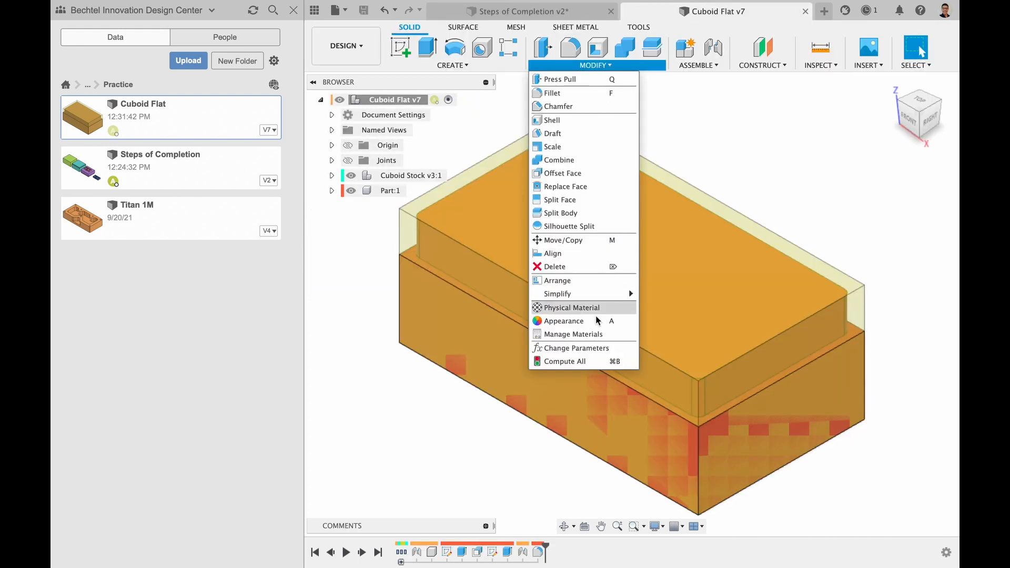
left_click(589, 348)
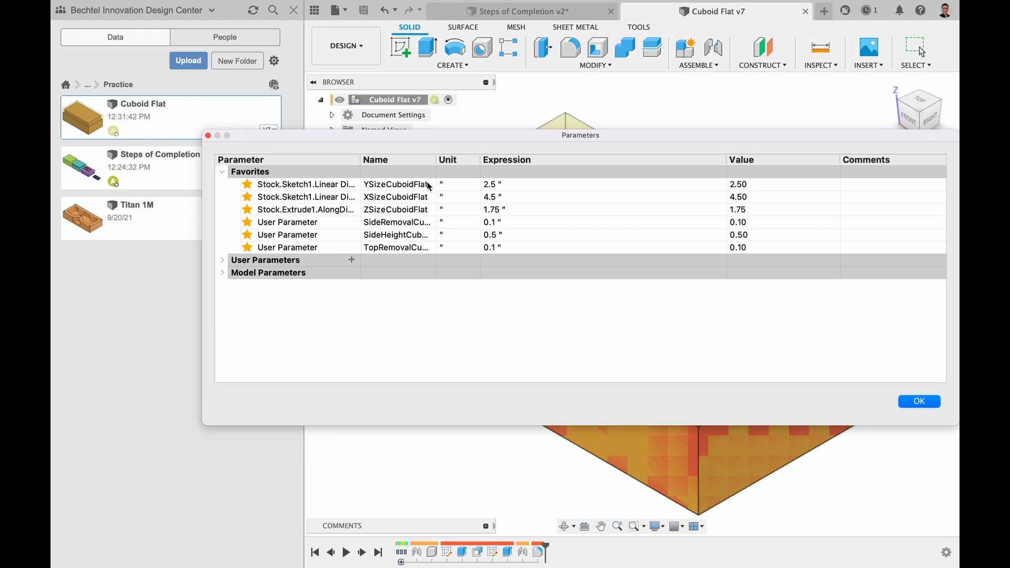
left_click_drag(435, 161, 489, 161)
left_click(588, 234)
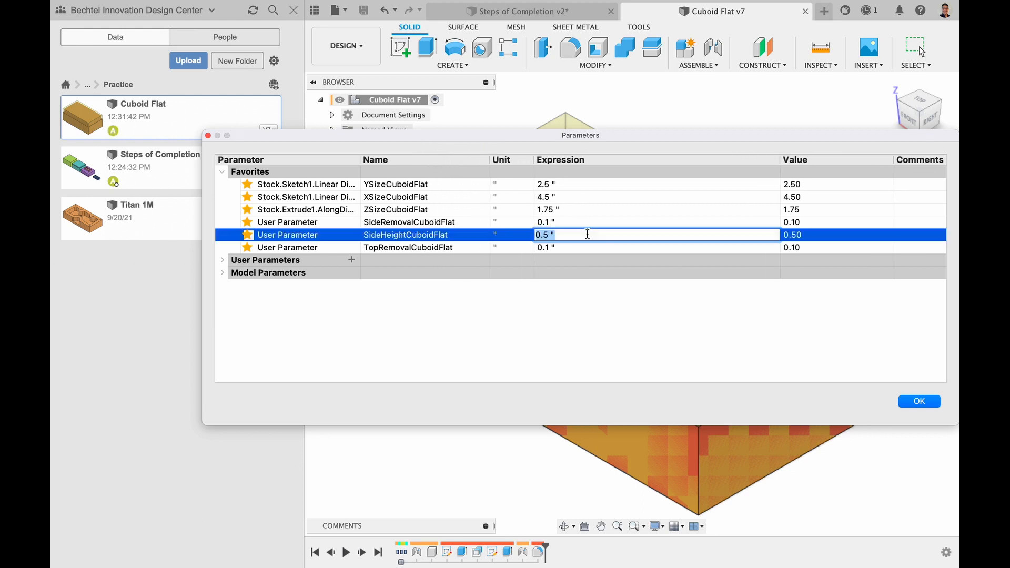
type(".2")
key("Return")
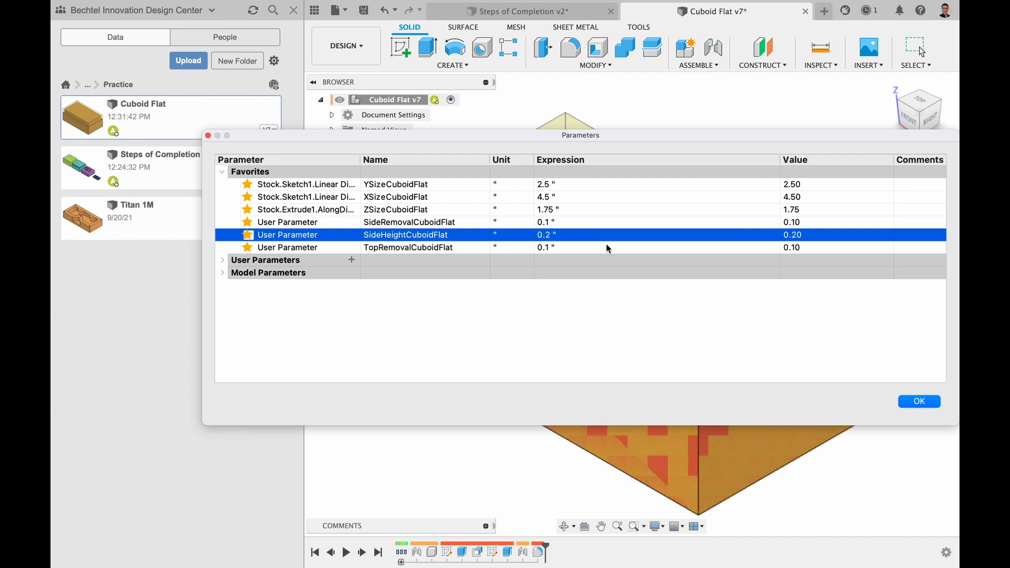
left_click(918, 403)
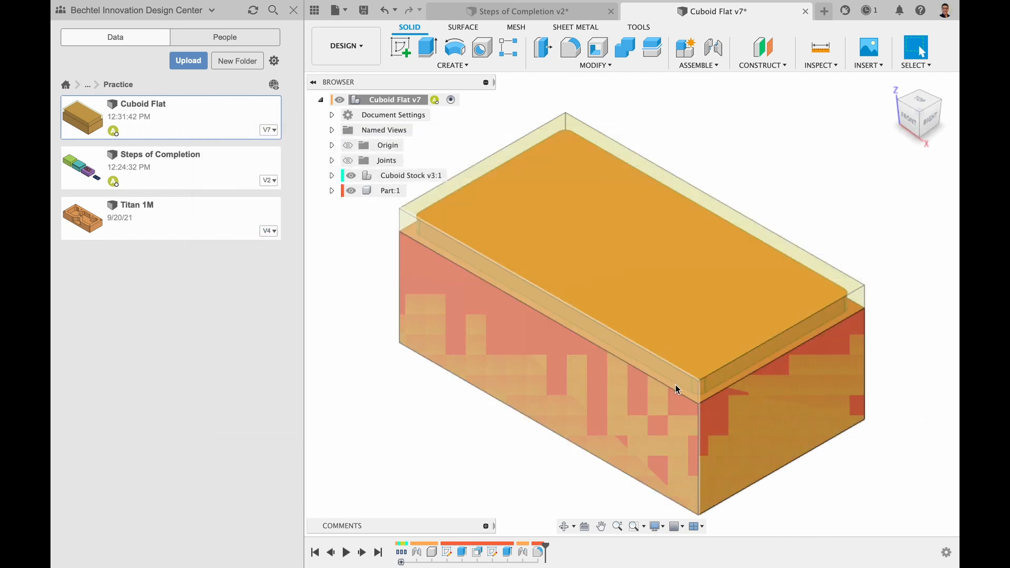
Save Cuboid Flat with the reduced side height and update its reference in Steps of Completion.
left_click(516, 11)
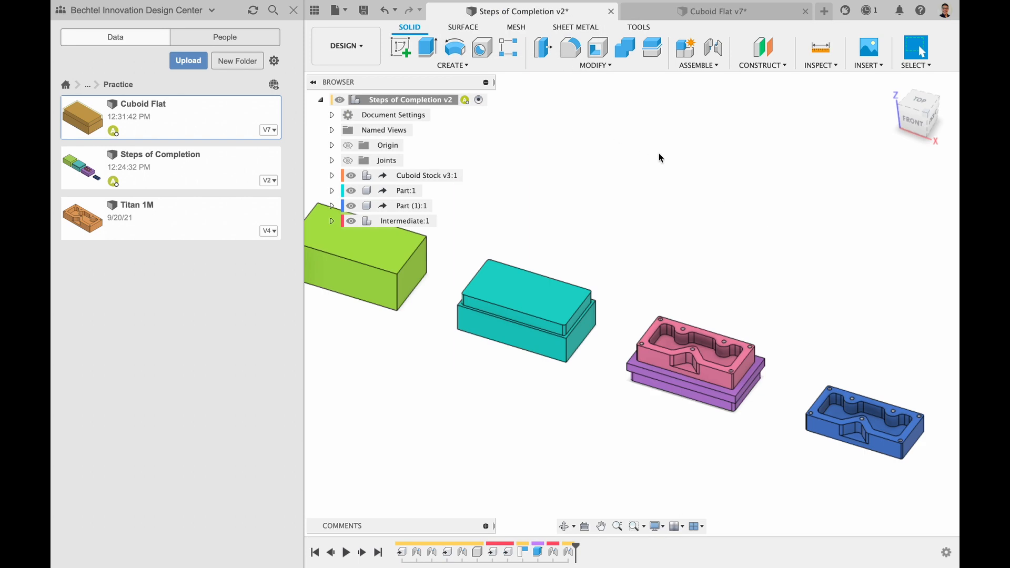
left_click(692, 15)
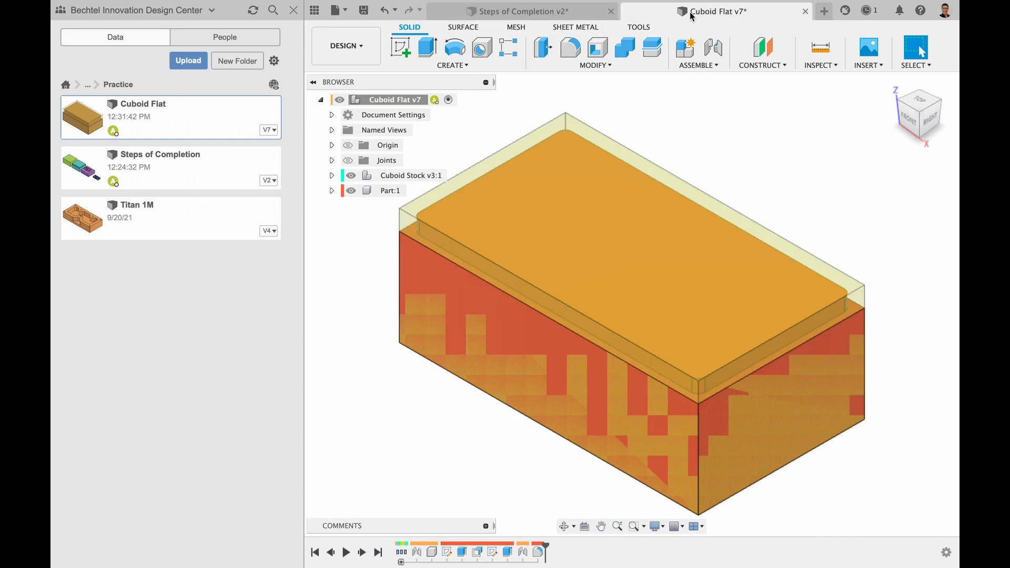
key("super+s")
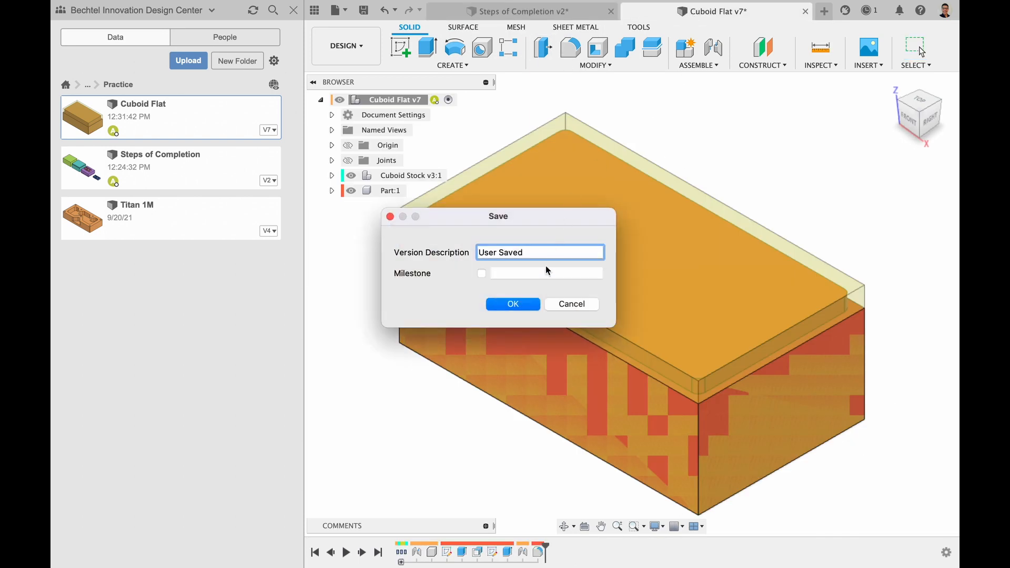
left_click(529, 305)
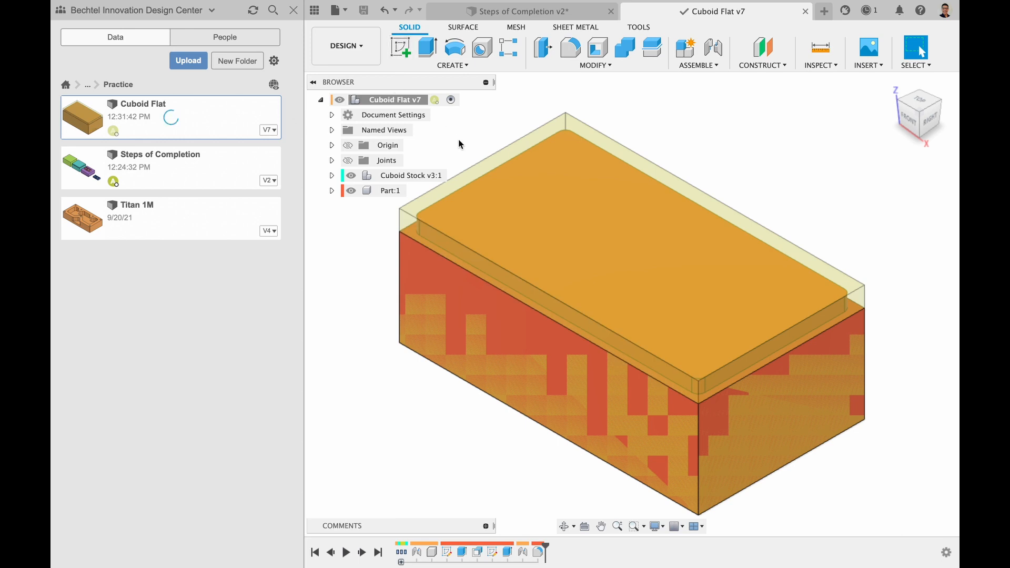
left_click(434, 11)
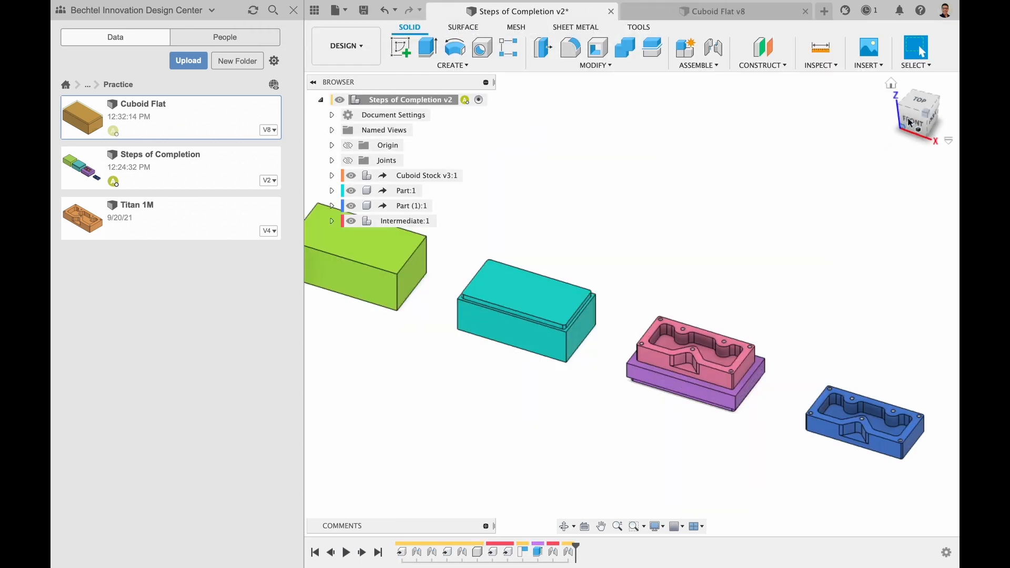
mouse_move(910, 122)
left_mouse_down()
mouse_move(921, 95)
mouse_move(923, 129)
left_mouse_up()
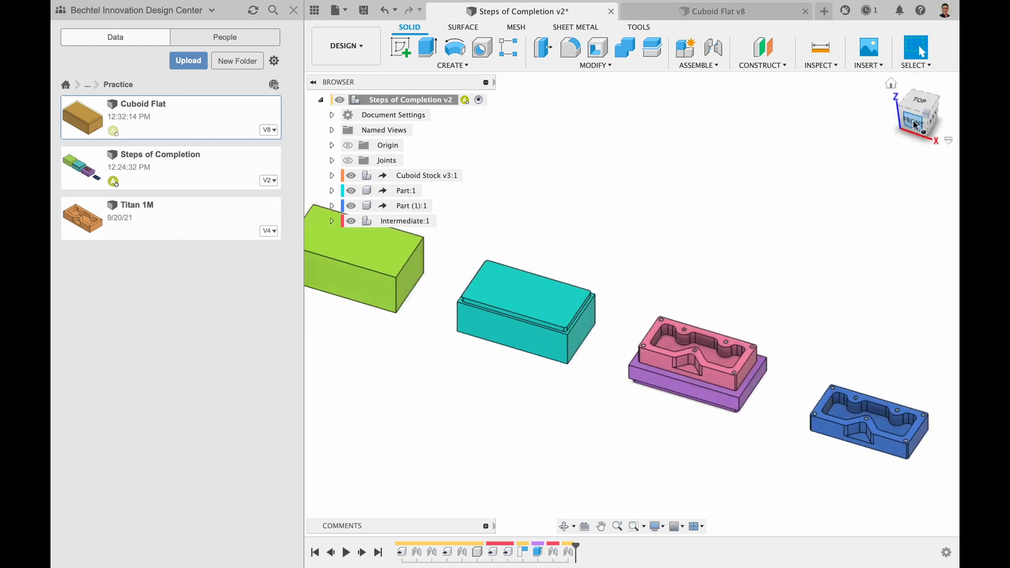
In Cuboid Flat, set both SideRemovalCuboidFlat and TopRemovalCuboidFlat to 0.05 in.
left_click(677, 16)
left_click(594, 66)
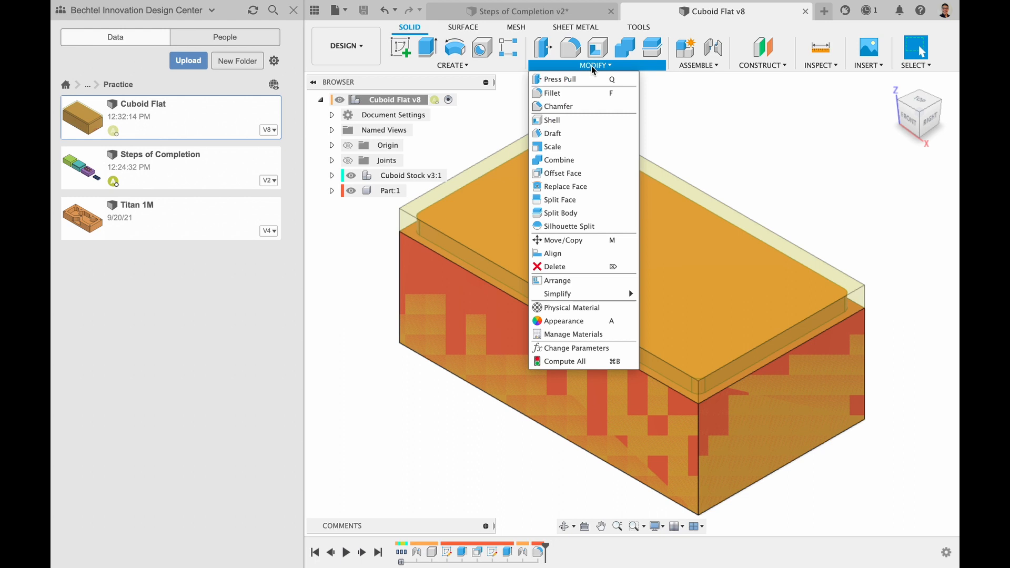
left_click(572, 348)
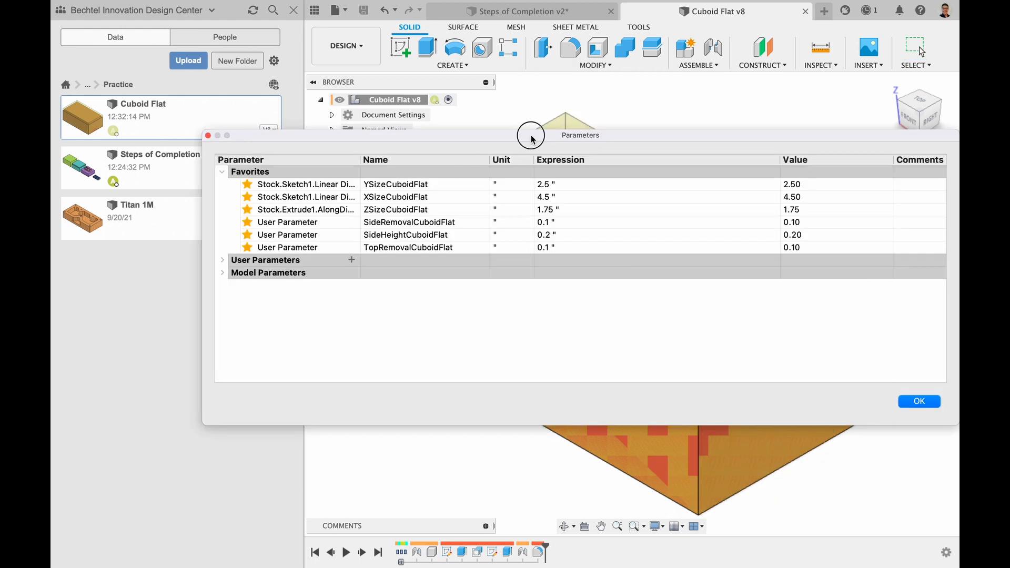
left_click_drag(532, 139, 416, 228)
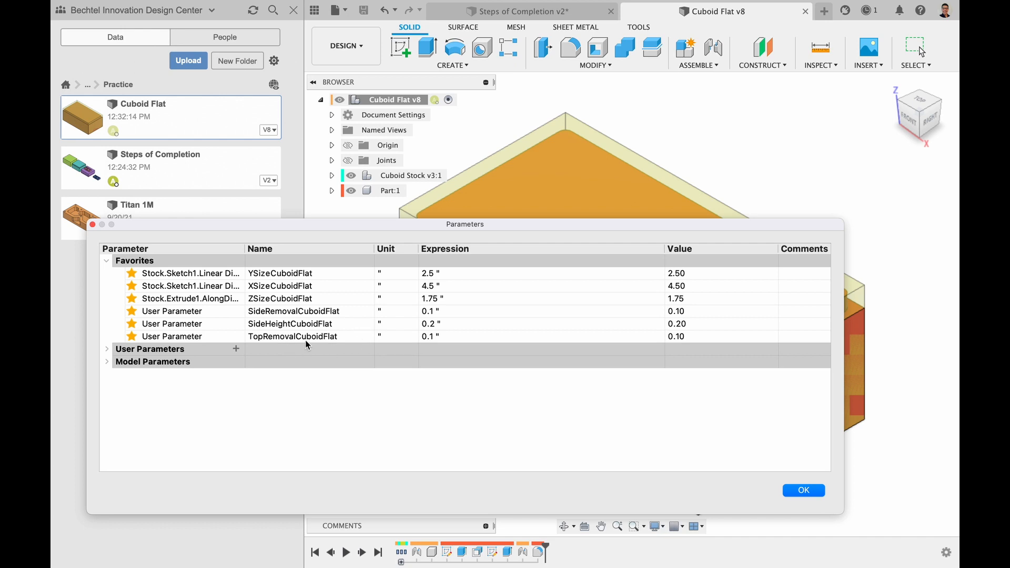
double_click(447, 313)
type("0.05")
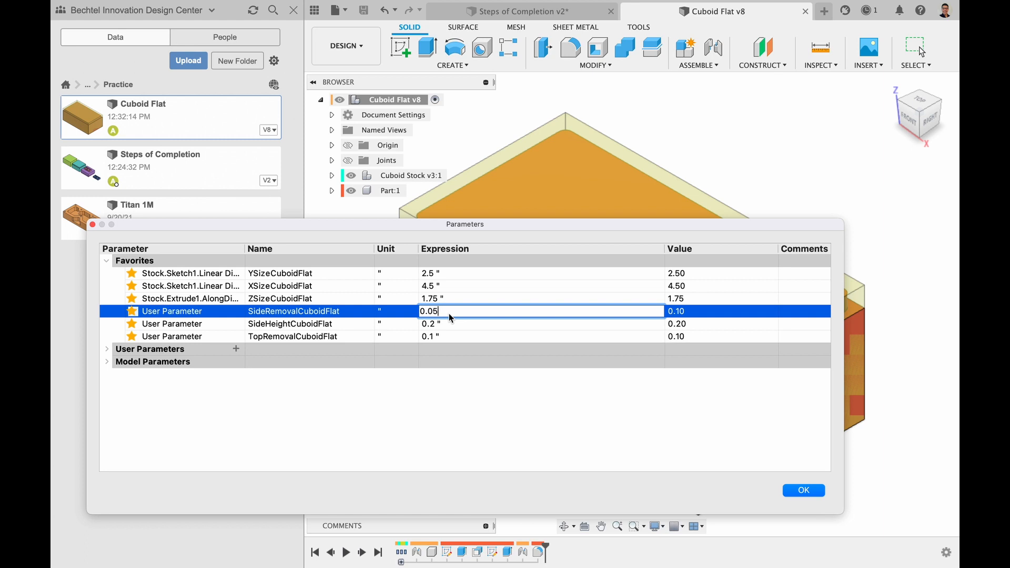
double_click(444, 336)
type("0.05")
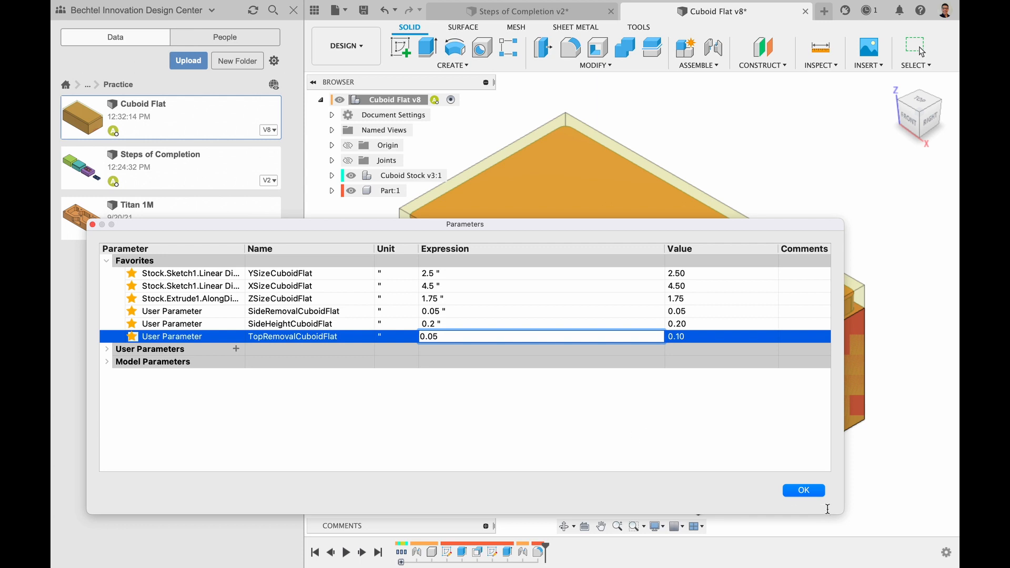
left_click(804, 490)
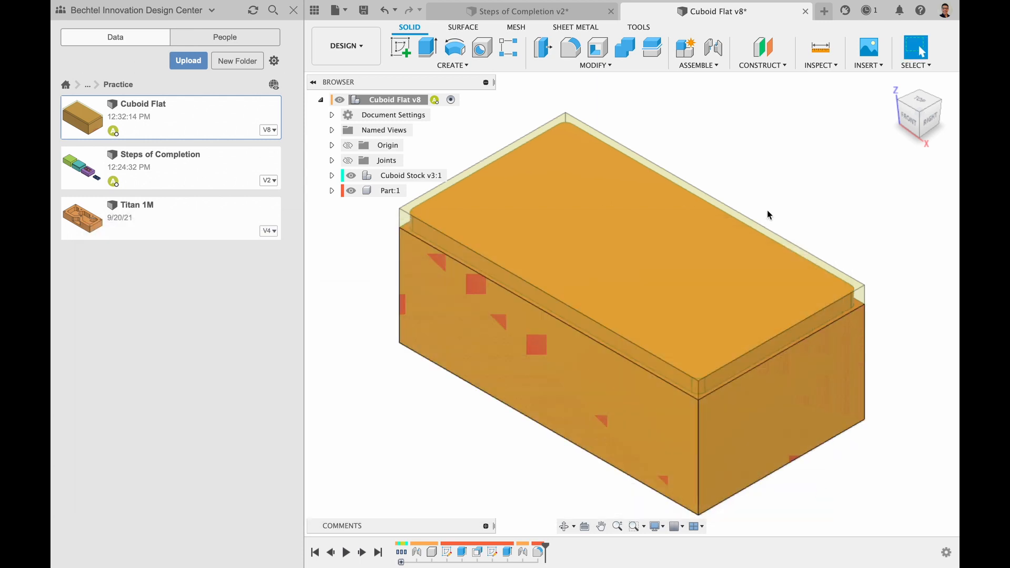
Save Cuboid Flat with the smaller removal amounts and bring that version into Steps of Completion.
key("super+s")
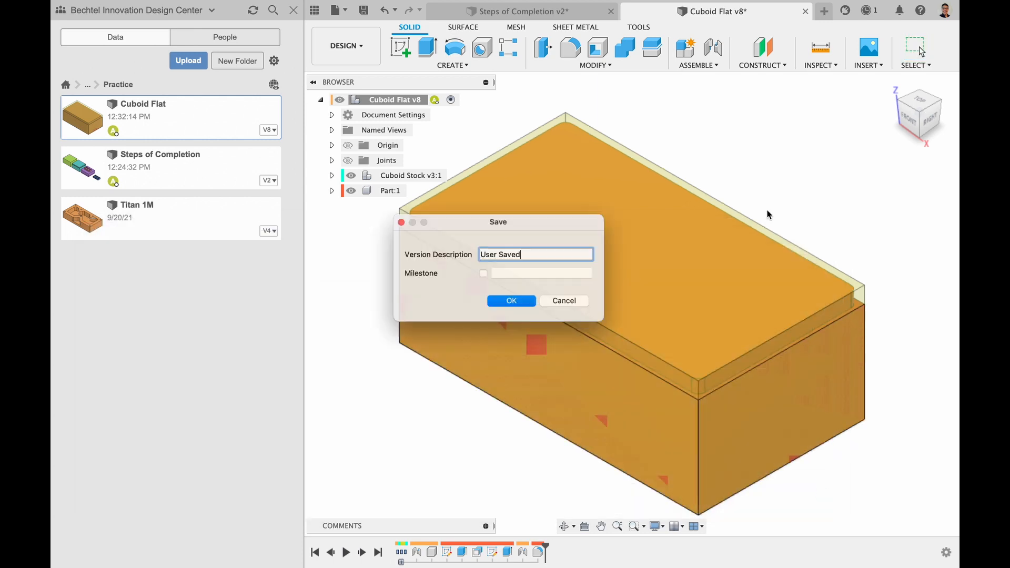
left_click(529, 306)
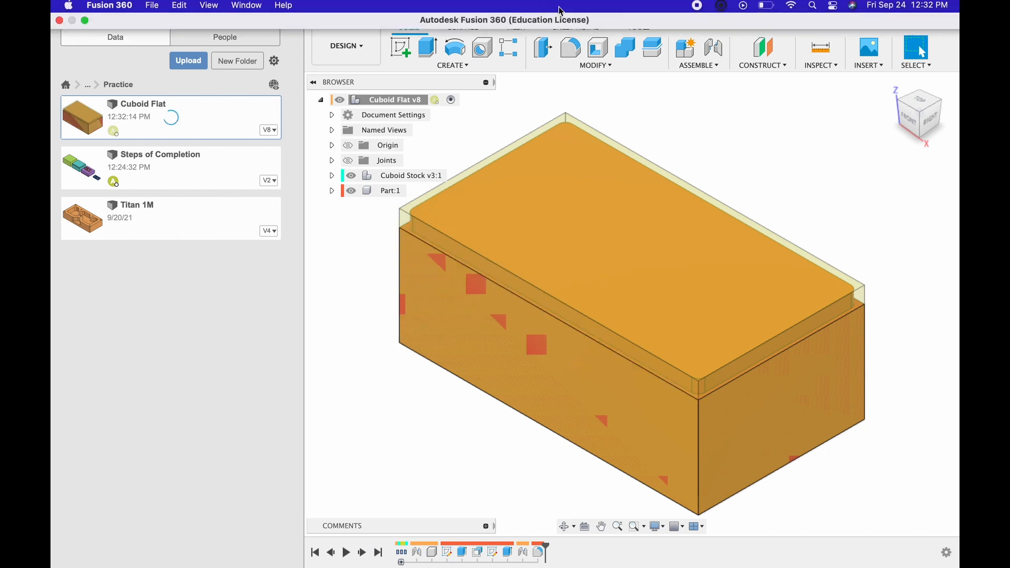
left_click(541, 11)
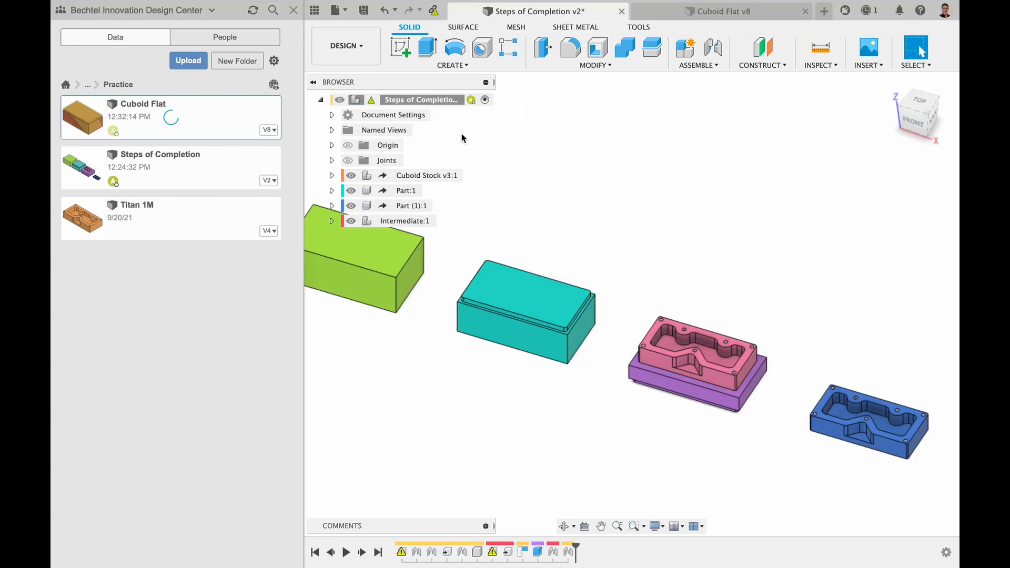
left_click(434, 12)
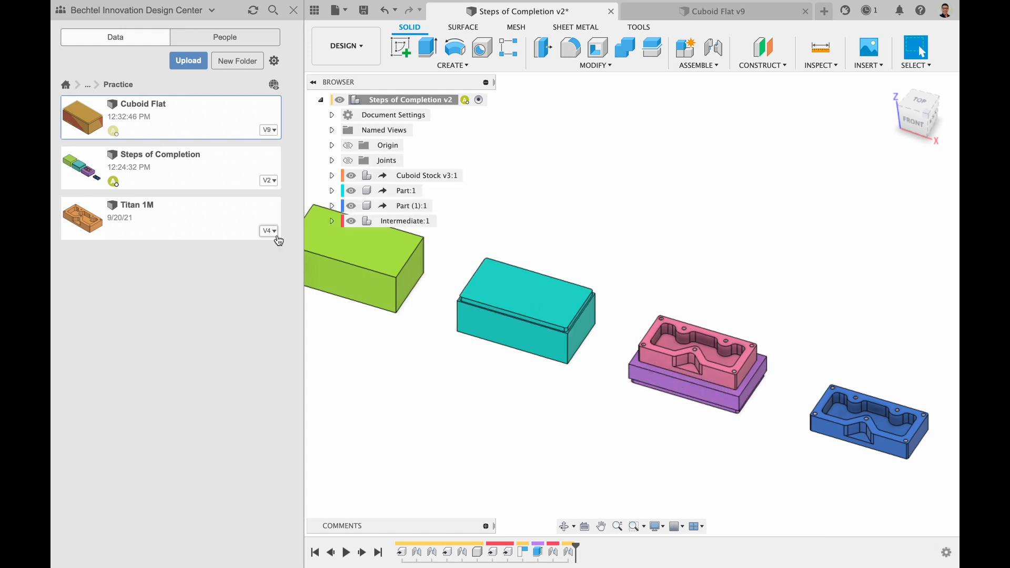
Open the Titan 1M design, delete the Chamfer1 feature on its vertical corner edges, and save it.
double_click(208, 233)
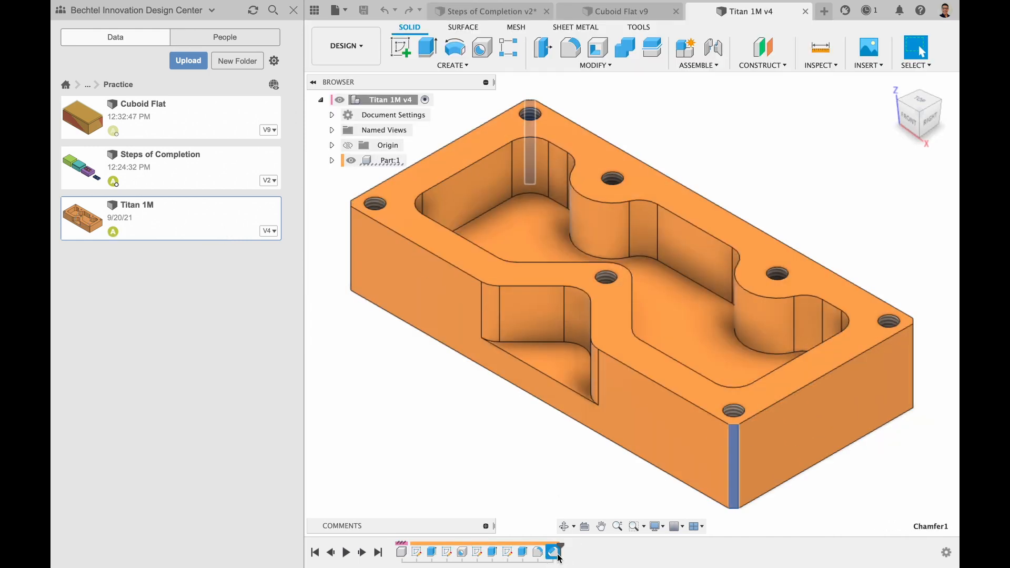
key("Delete")
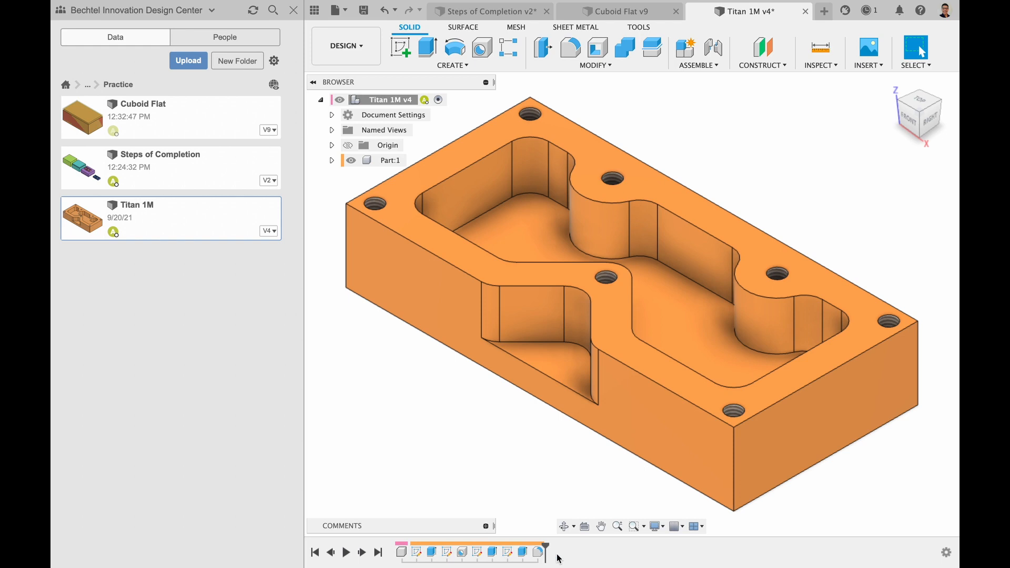
key("super+s")
left_click(526, 303)
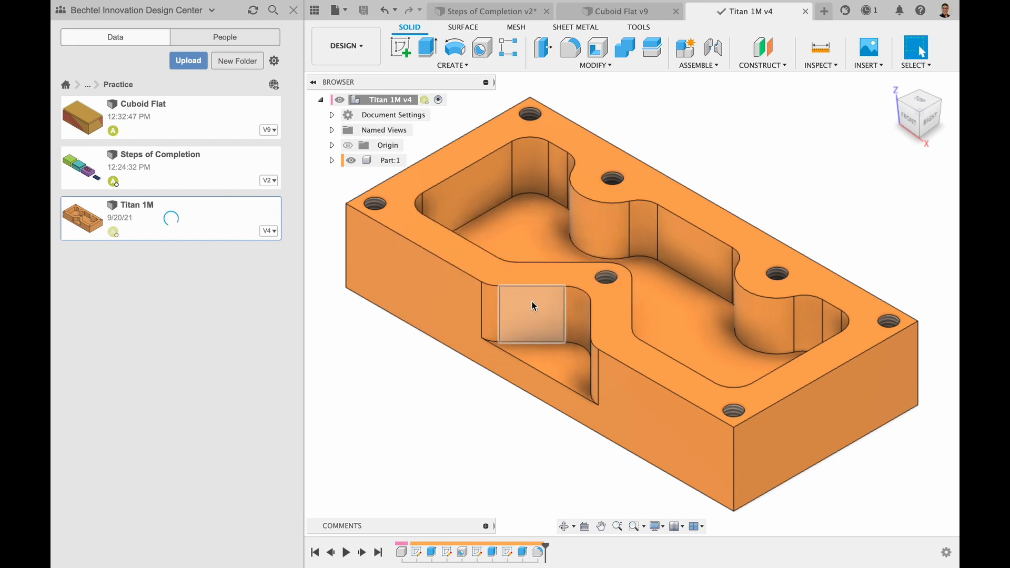
Update Steps of Completion to the latest Titan 1M version and save it, showing its home view with the project files hidden.
left_click(514, 11)
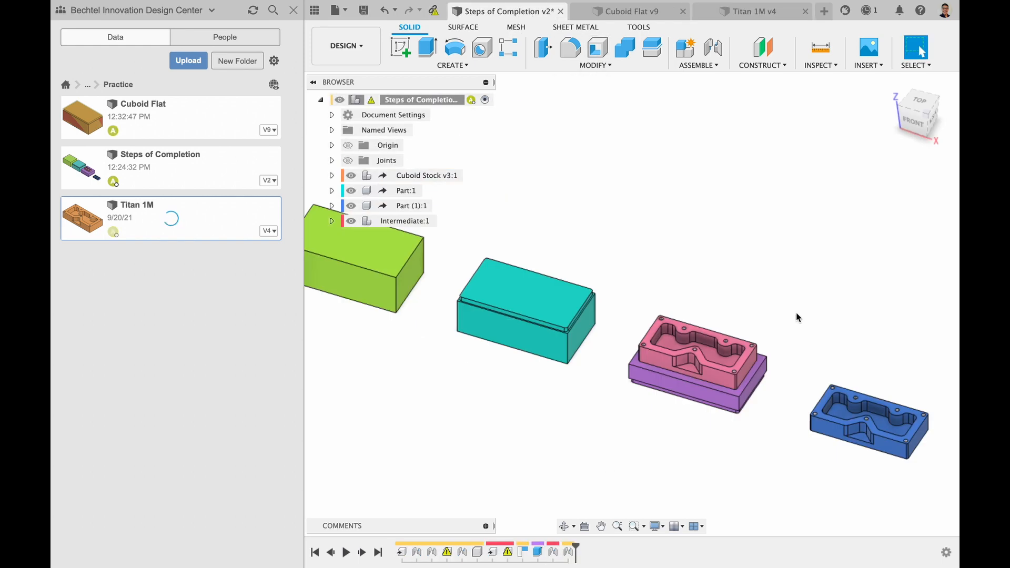
left_click(434, 11)
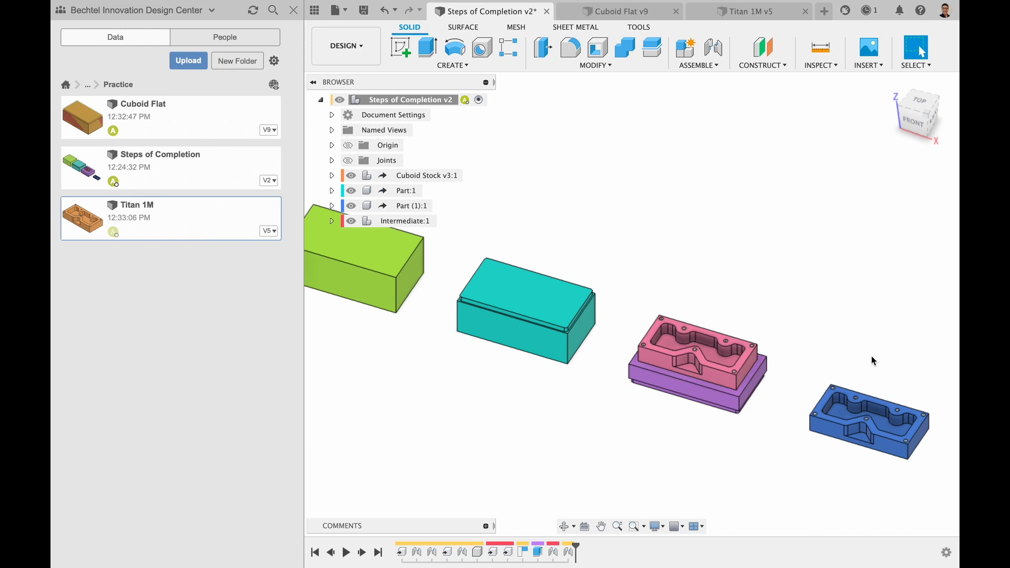
key("super+s")
left_click(530, 305)
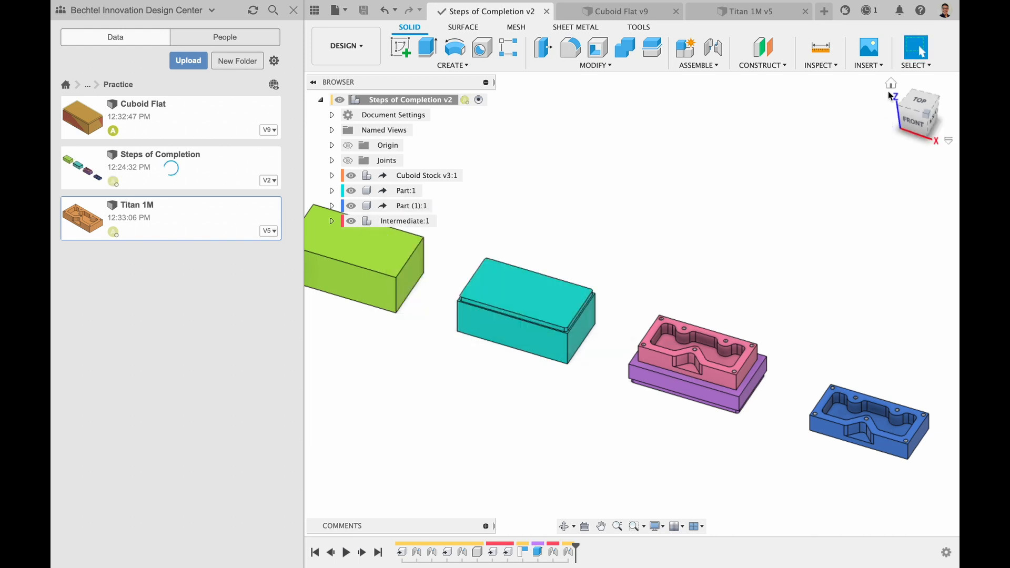
left_click(890, 85)
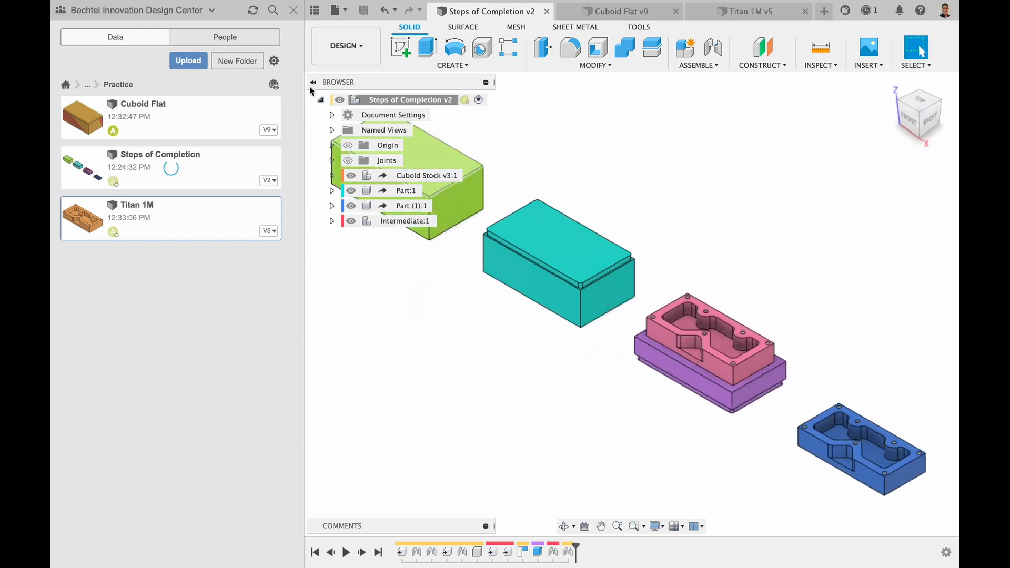
left_click(293, 10)
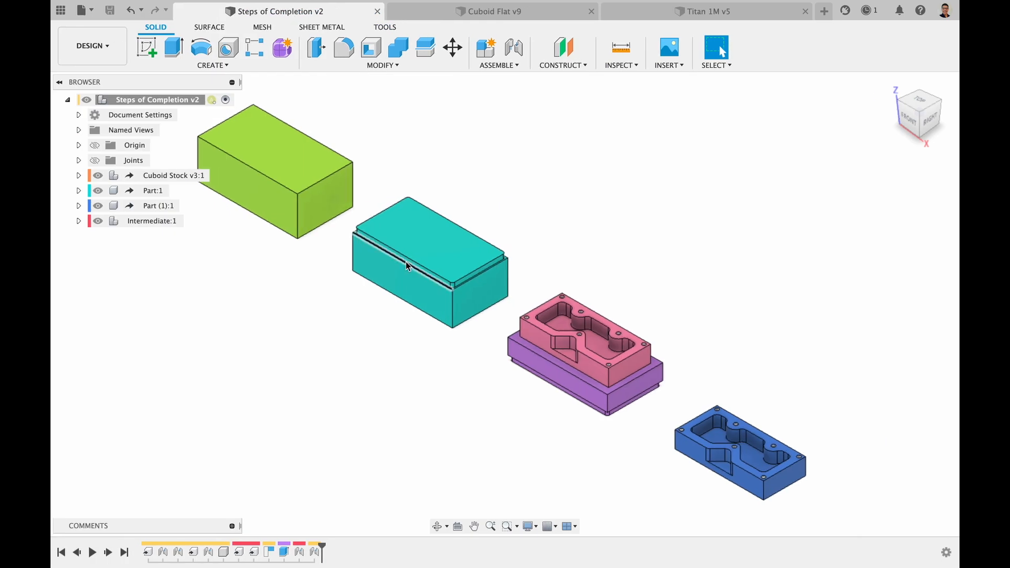